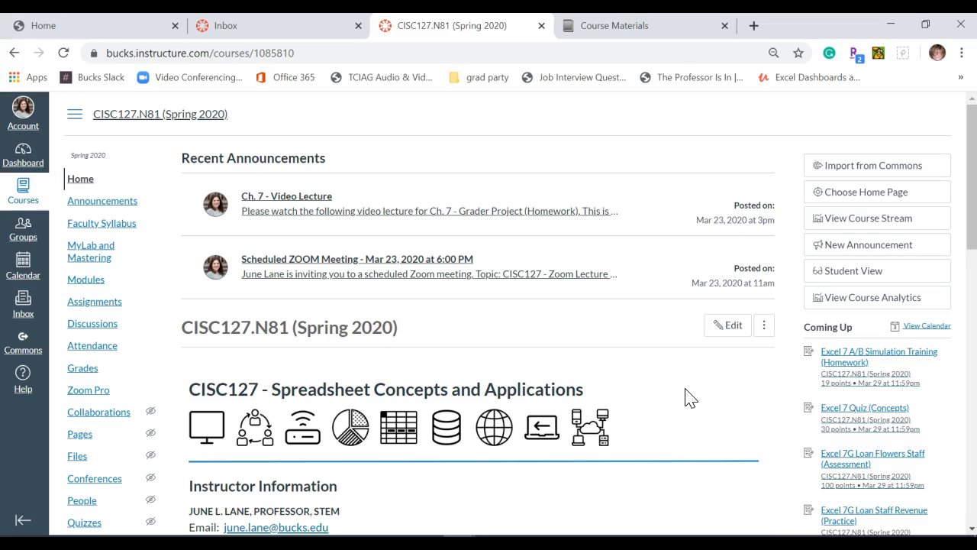
- Open the MyLab and Mastering page of the course and go to its MyLab IT course materials
click(89, 258)
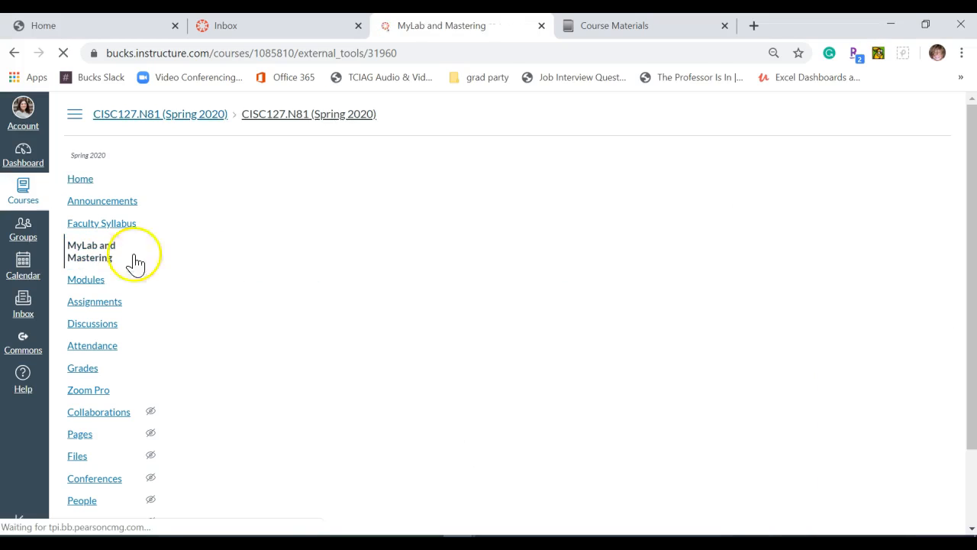
click(725, 26)
click(478, 240)
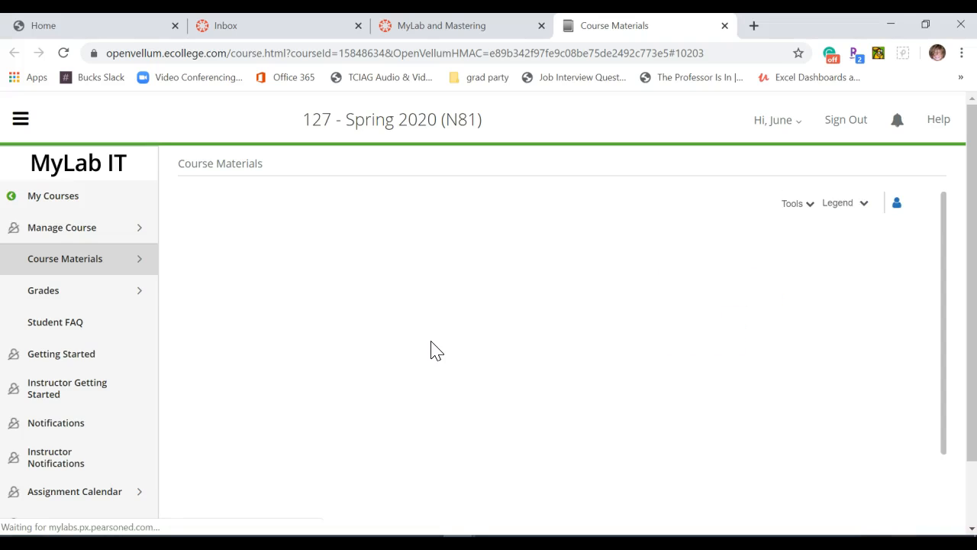
- Open the Excel 8E Seafood Inventory (Homework) assignment in the Excel 8A folder of the course materials
scroll(430, 350, down, 4)
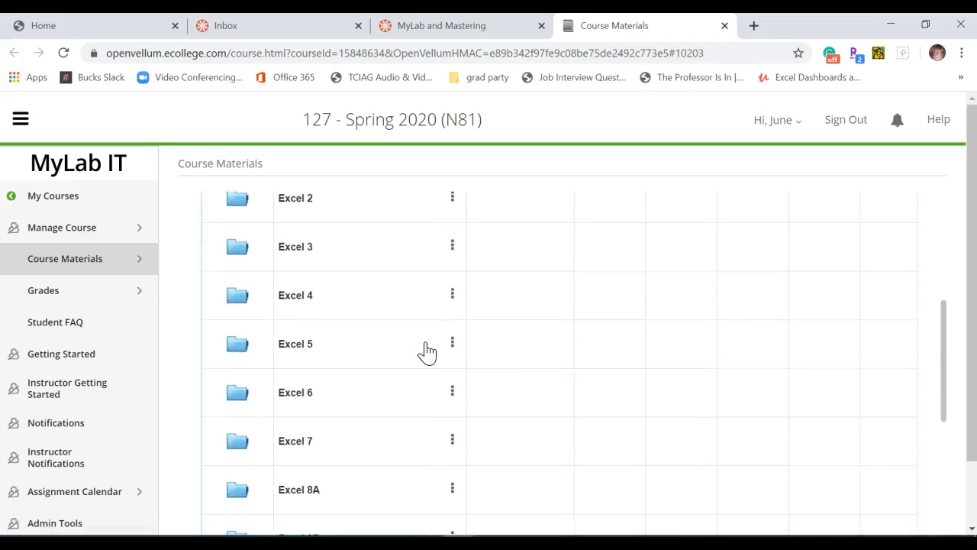
scroll(428, 351, down, 2)
click(308, 344)
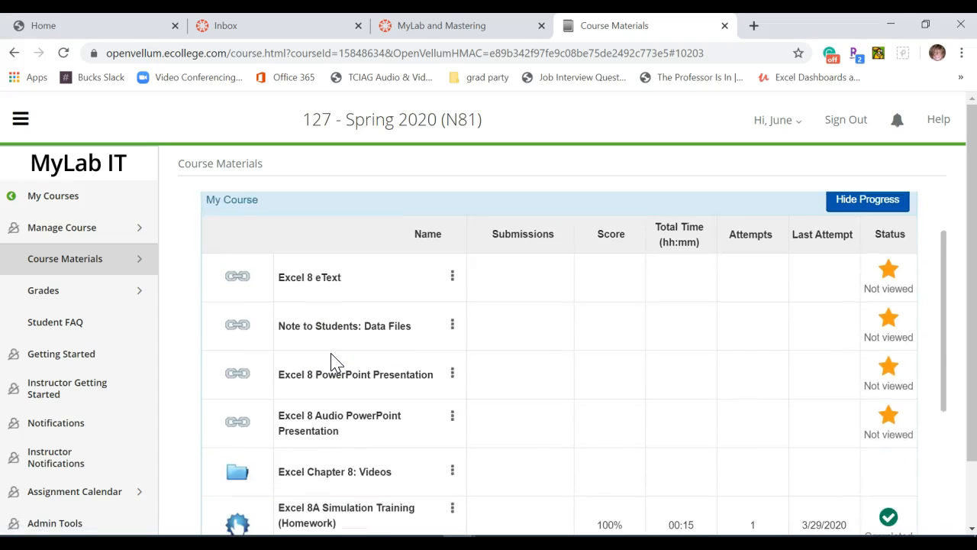
scroll(334, 363, down, 2)
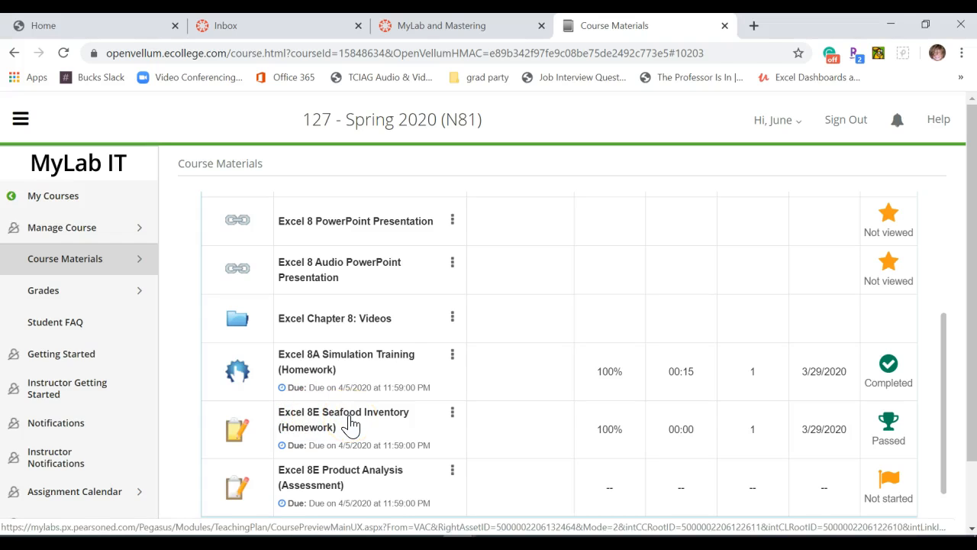
click(306, 422)
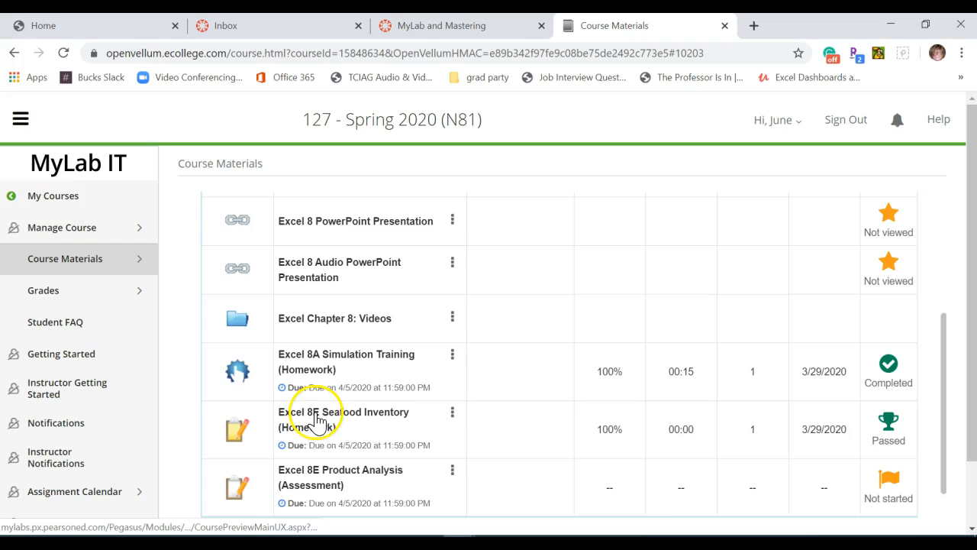
click(330, 422)
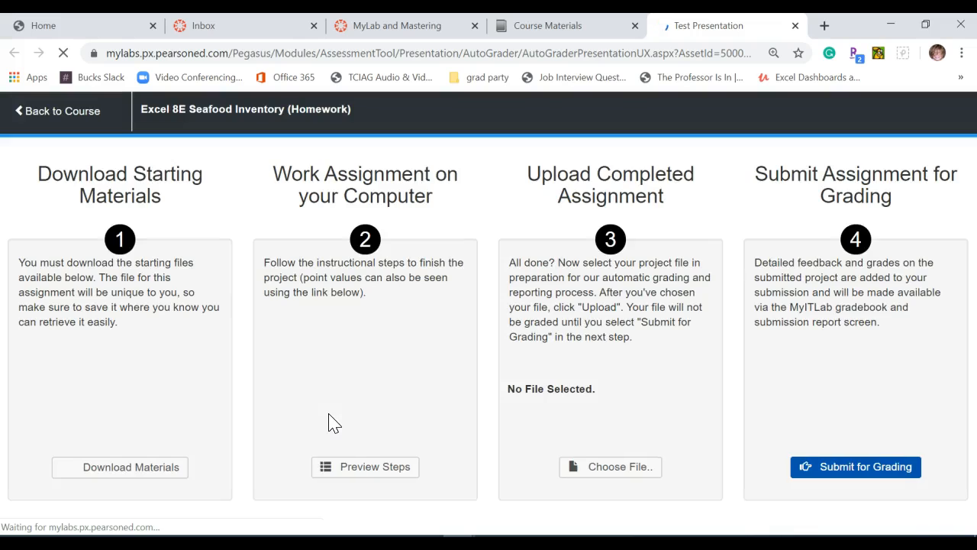
- Download all starting materials of the assignment as a zip file and extract its contents into the Downloads folder
click(158, 474)
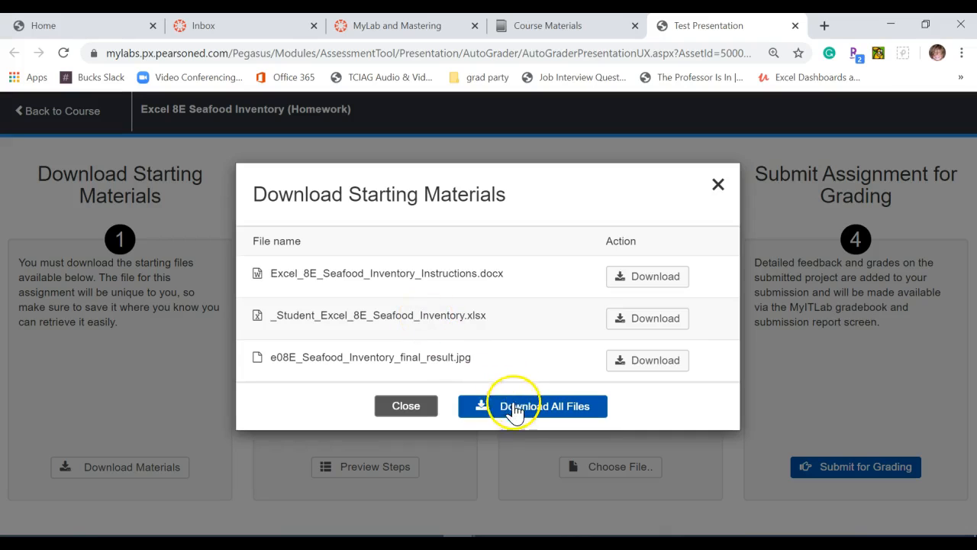
click(516, 411)
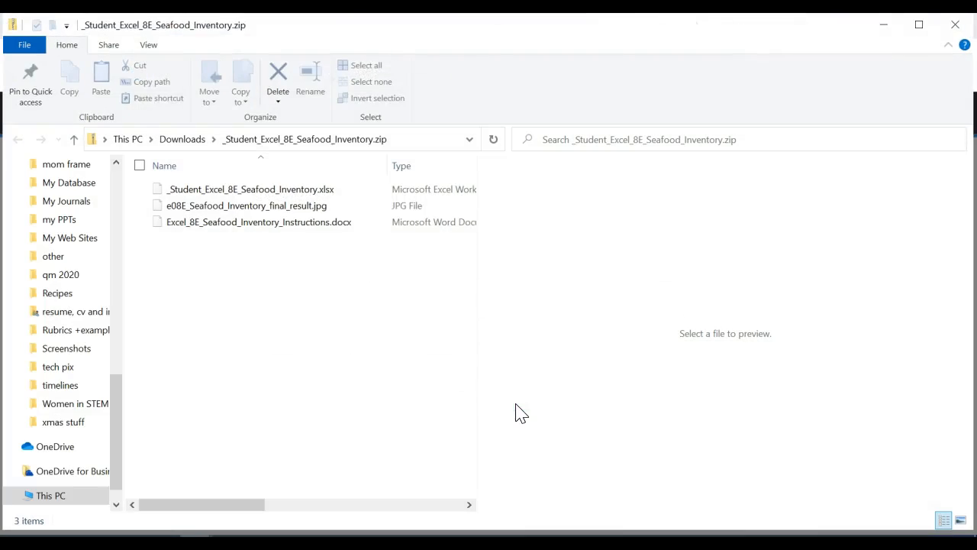
click(525, 93)
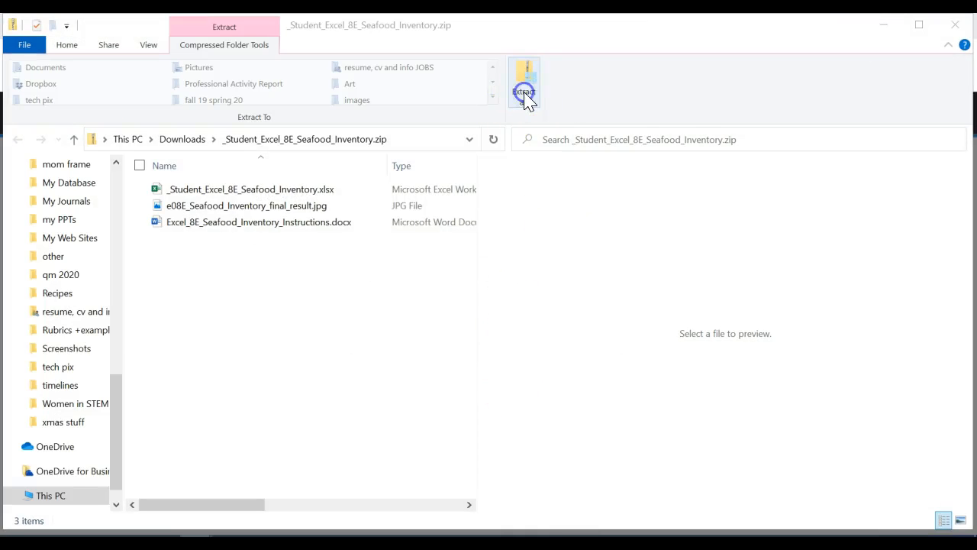
click(611, 439)
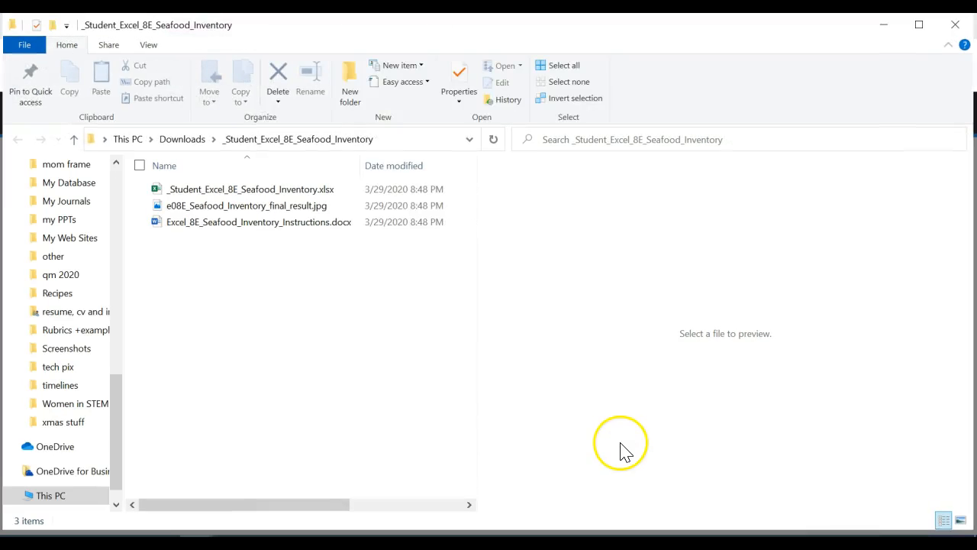
- Open the workbook _Student_Excel_8E_Seafood_Inventory.xlsx from the downloaded files
click(273, 194)
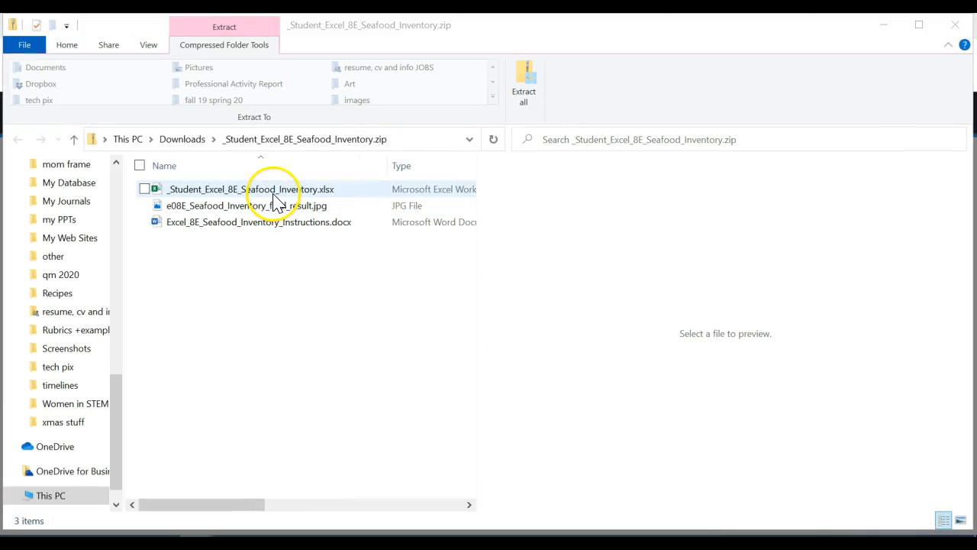
double_click(273, 196)
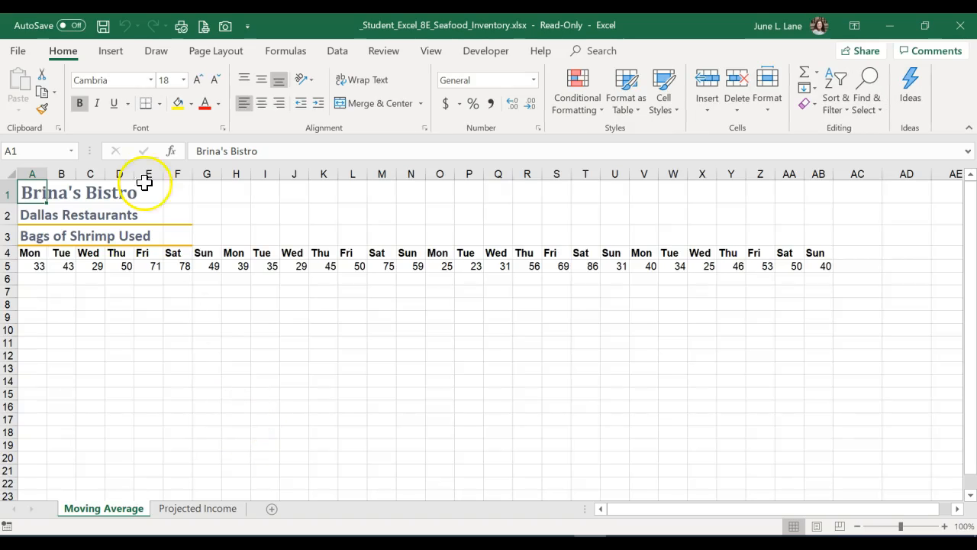
- Start saving a copy of the workbook, replacing "Copy of _Student" in the file name with the student's last name in capitals
click(17, 51)
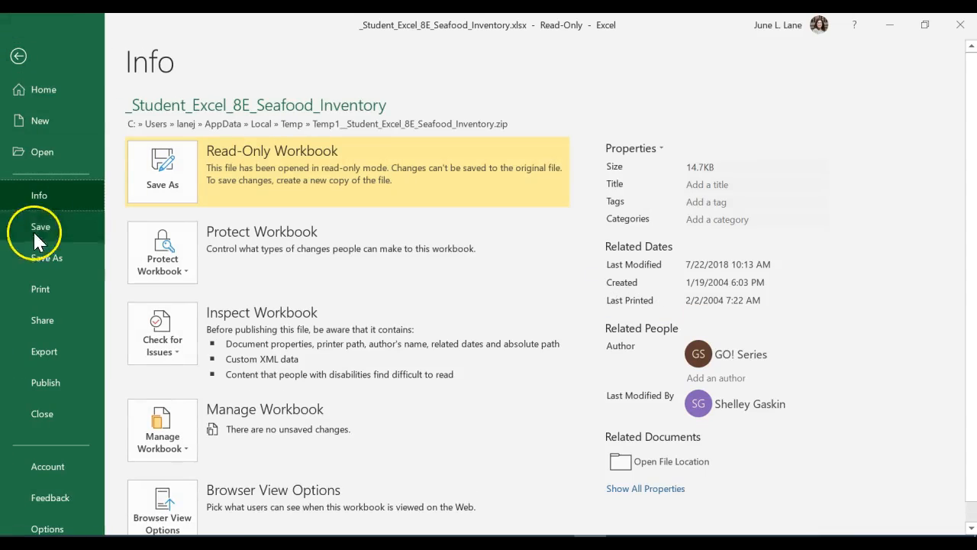
click(39, 260)
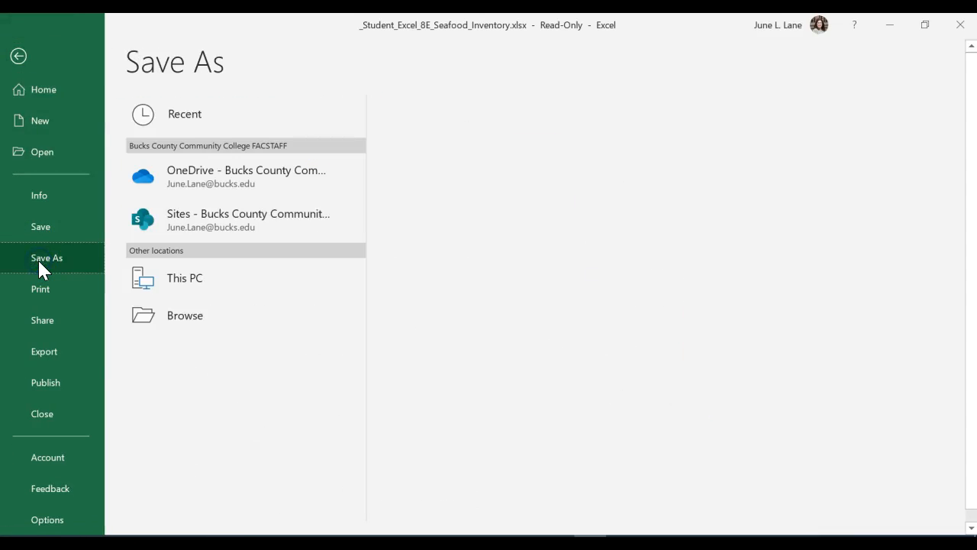
click(175, 357)
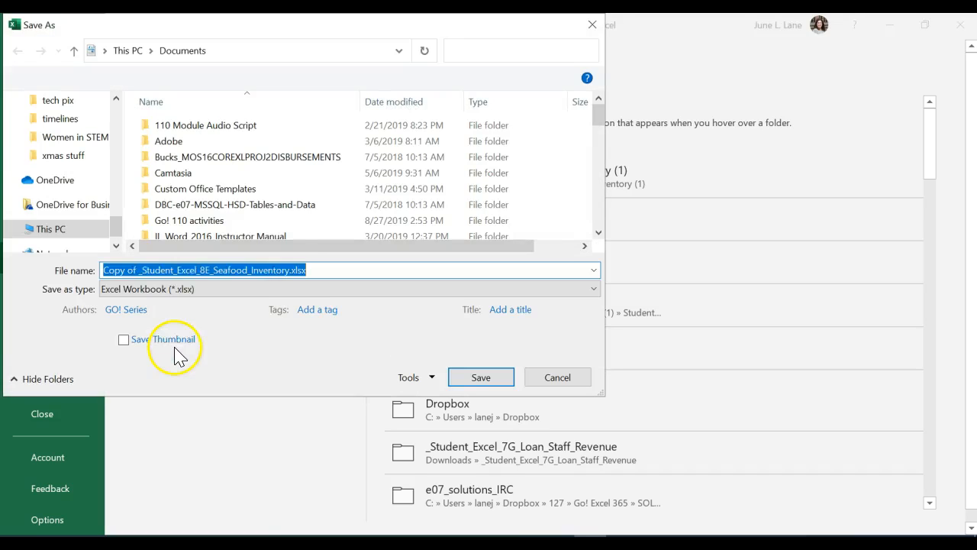
drag(140, 270, 100, 272)
key(Delete)
key(Delete)
key(Delete)
key(Delete)
key(Delete)
key(Delete)
key(Delete)
key(Delete)
key(Delete)
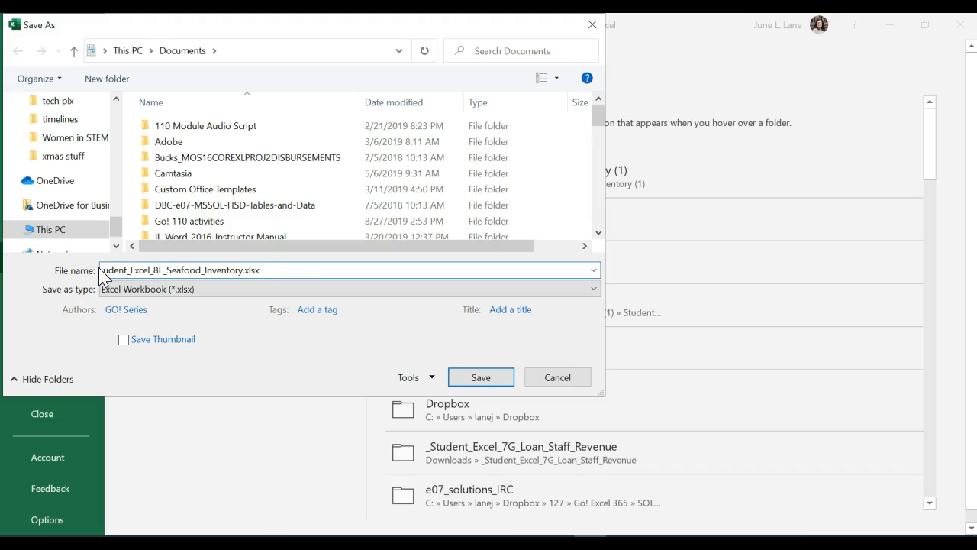
text(Lane)
key(BackSpace)
key(BackSpace)
key(BackSpace)
key(BackSpace)
text(J)
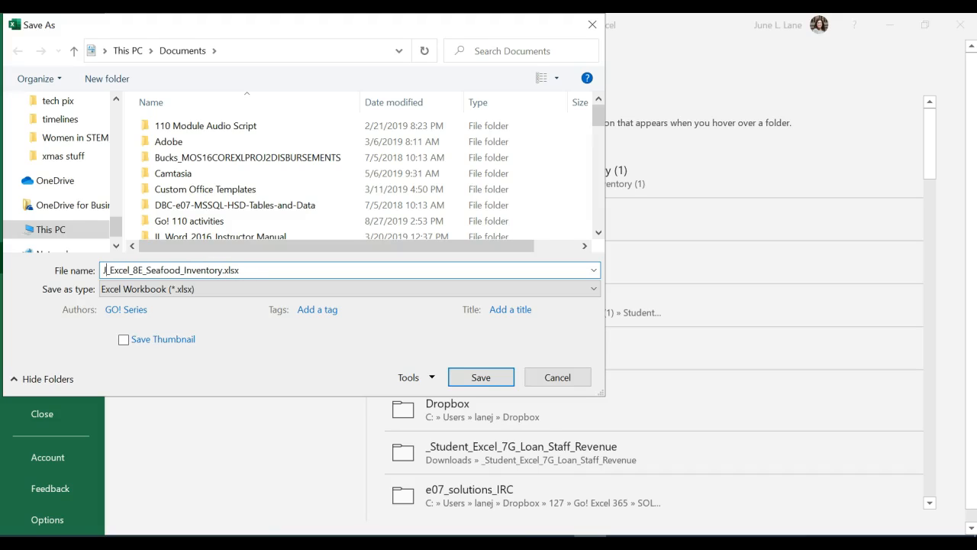
key(BackSpace)
text(LANE)
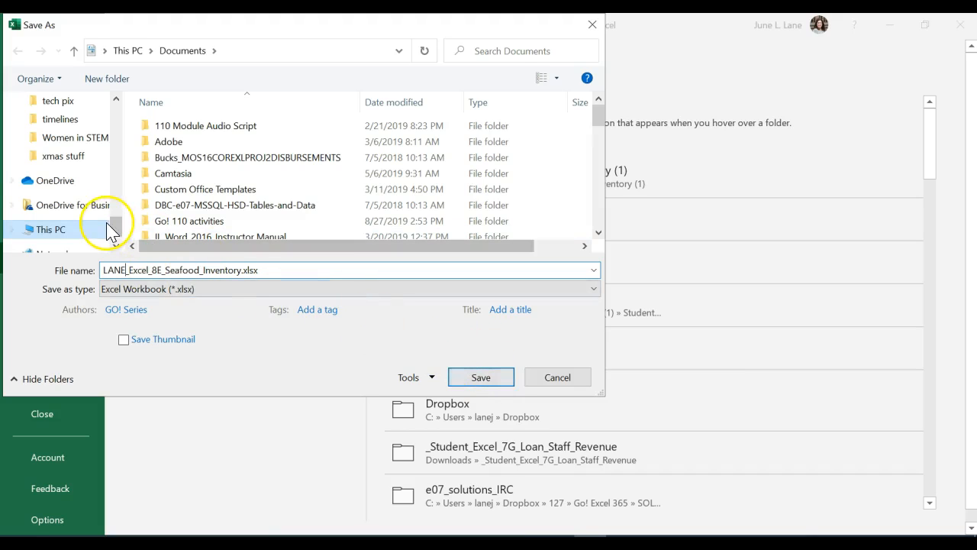
- Save the renamed workbook copy in the Downloads folder
drag(115, 225, 110, 113)
click(61, 131)
click(481, 377)
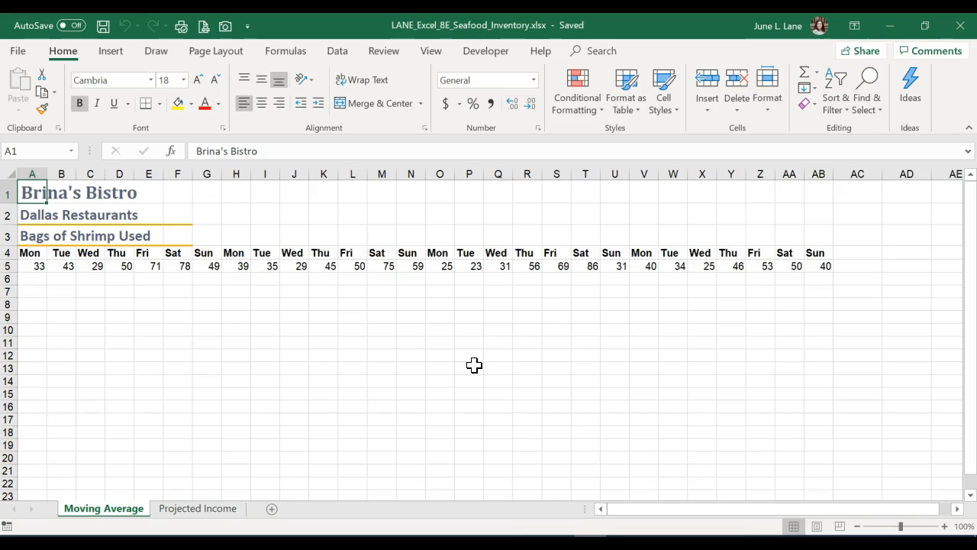
- Locate the Data Analysis and Solver tools among the data commands with the Moving Average worksheet active
click(105, 515)
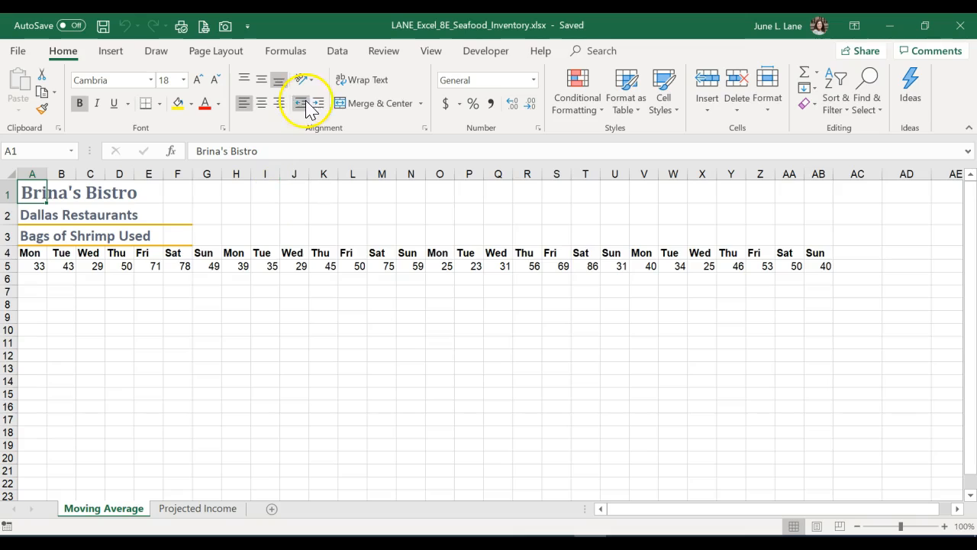
click(337, 51)
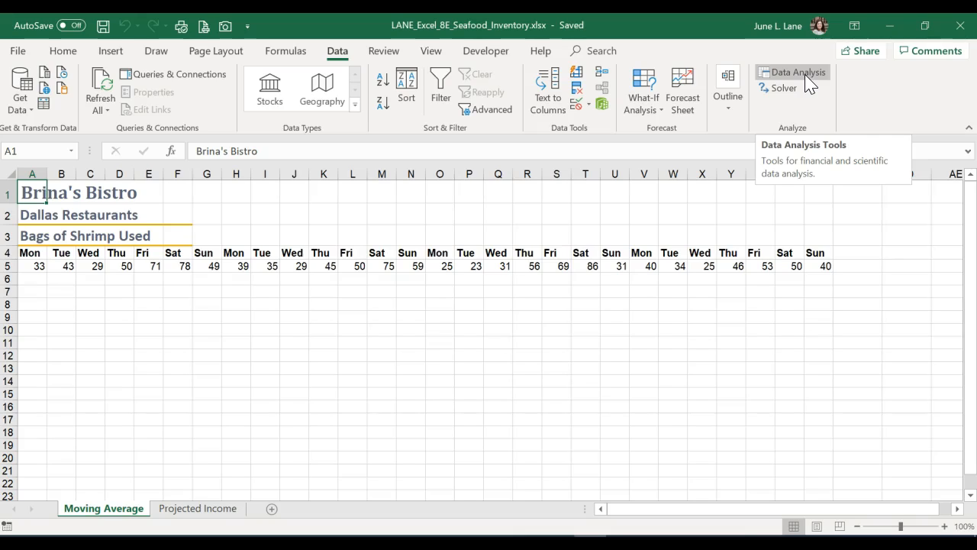
click(786, 90)
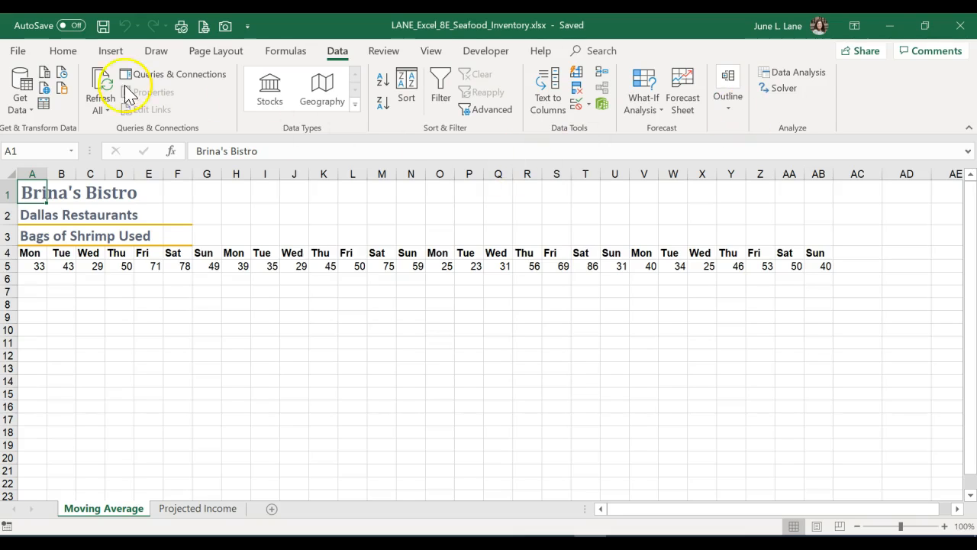
- Check in the list of available Excel Add-ins that Analysis ToolPak and Solver Add-in are enabled, and accept the list
click(16, 54)
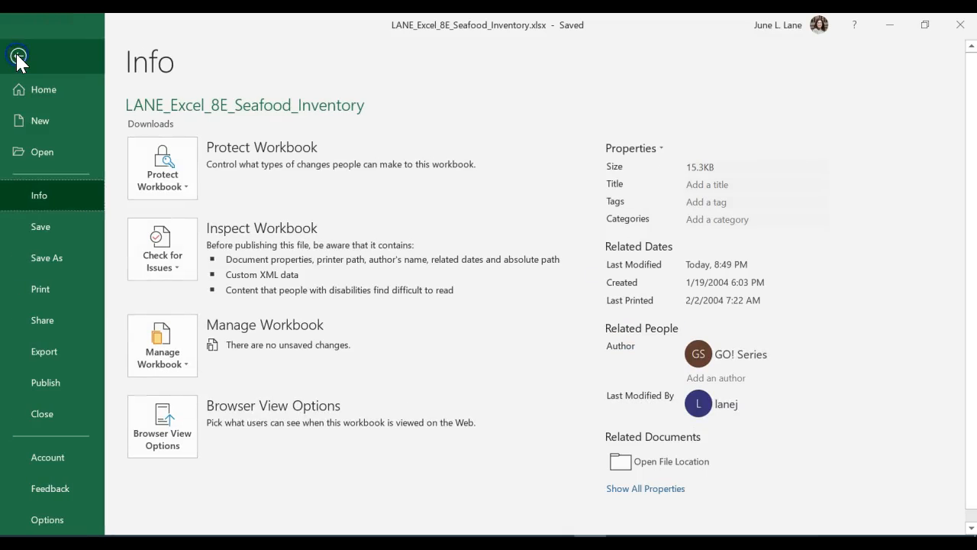
click(38, 520)
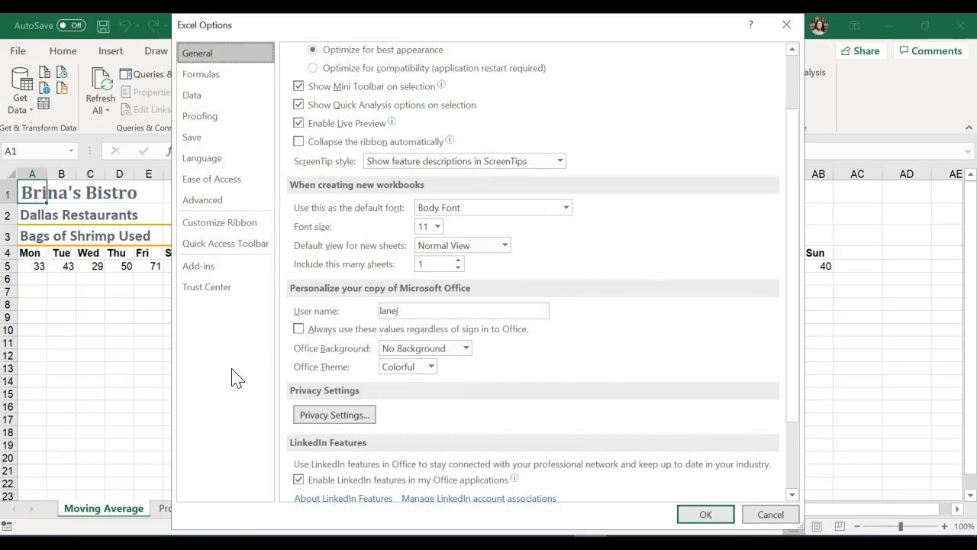
click(203, 272)
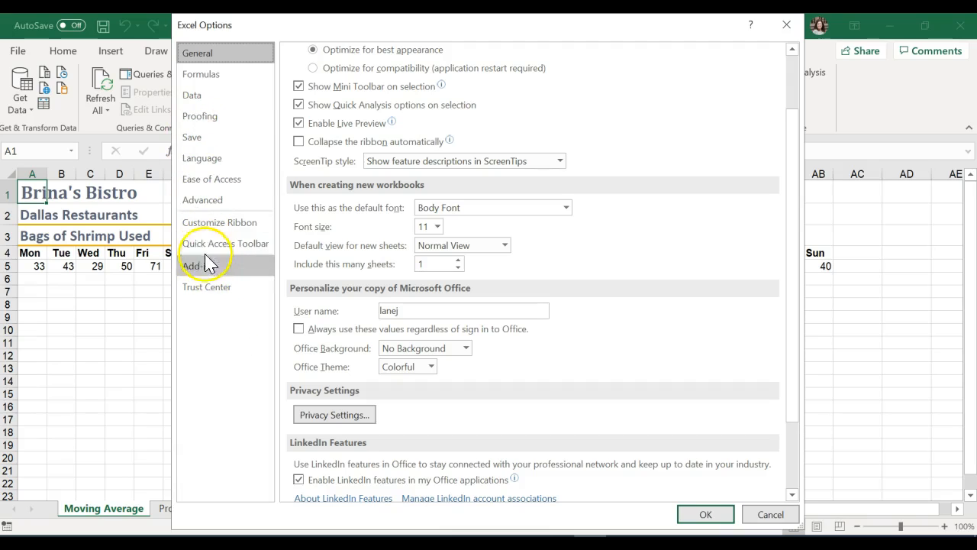
click(204, 269)
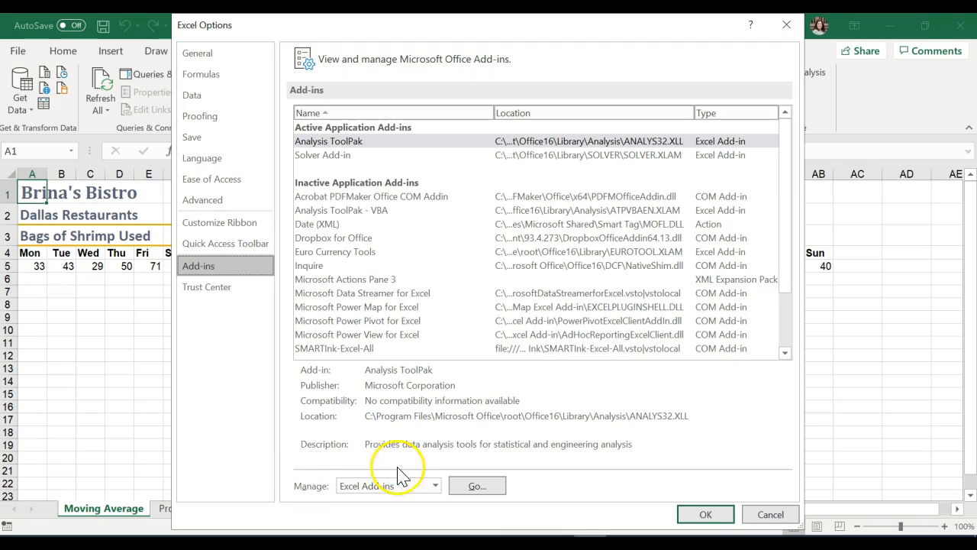
click(435, 485)
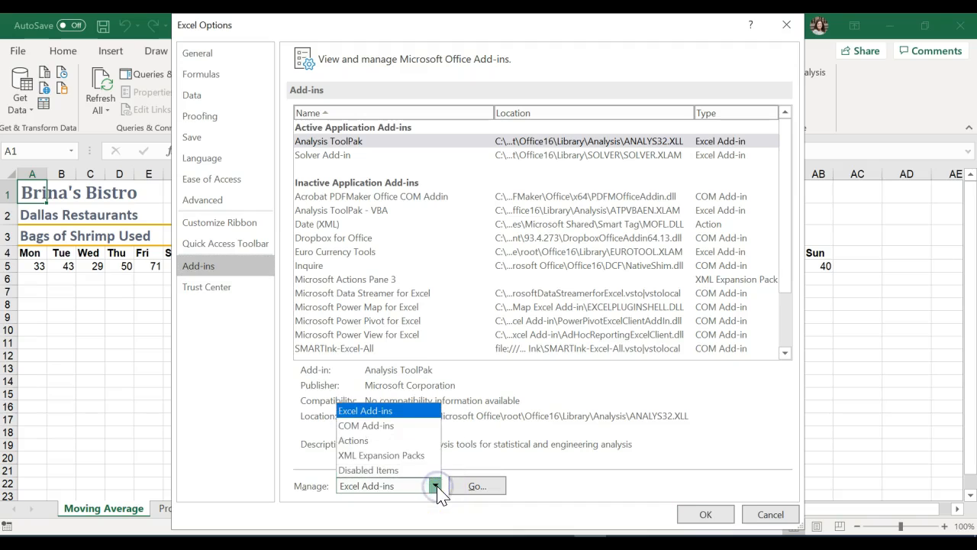
click(435, 489)
click(480, 488)
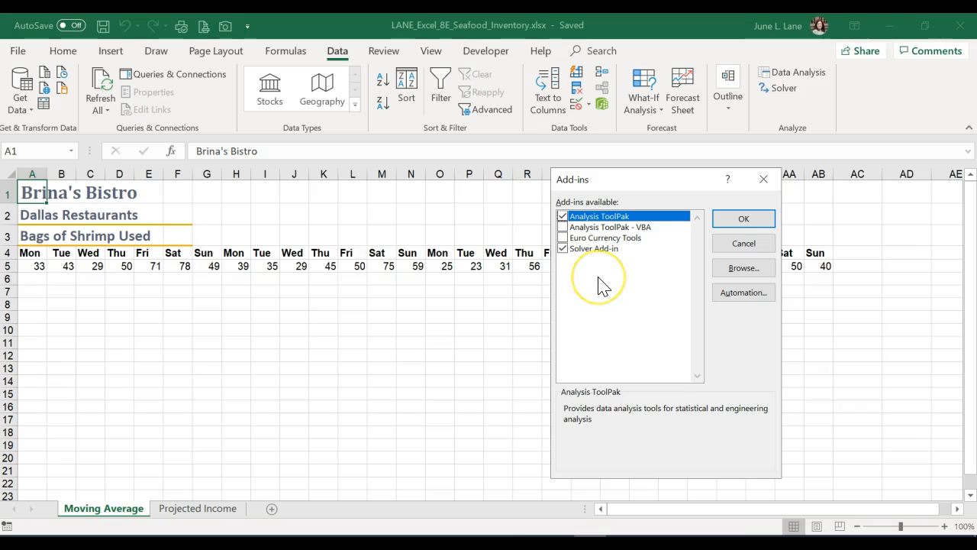
click(747, 220)
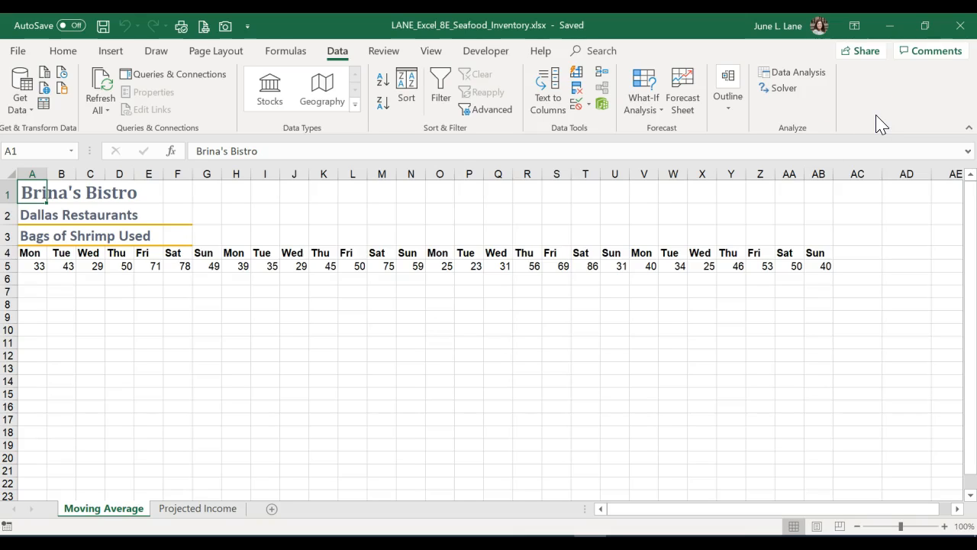
- Start a Moving Average data analysis and set its input range to the daily shrimp counts in A5:AB5
click(778, 75)
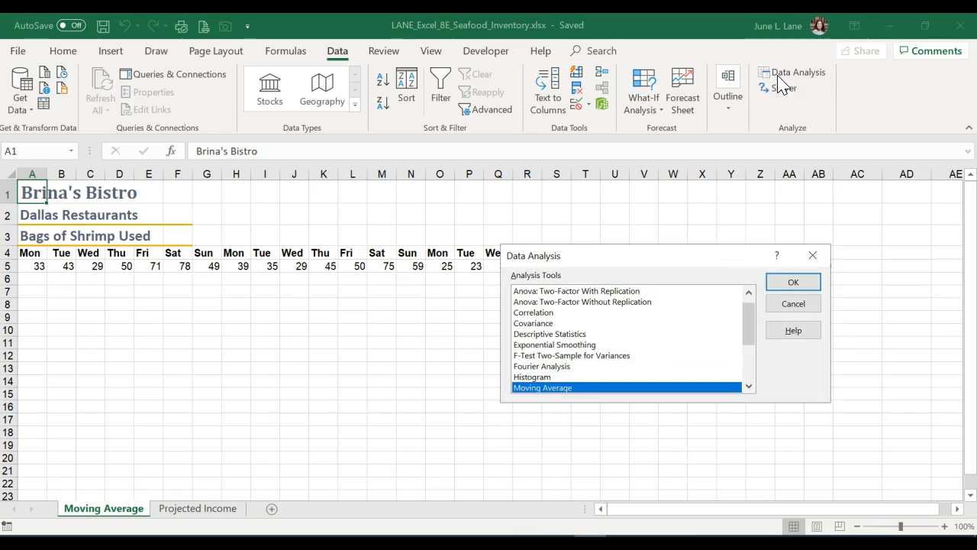
drag(680, 250, 685, 202)
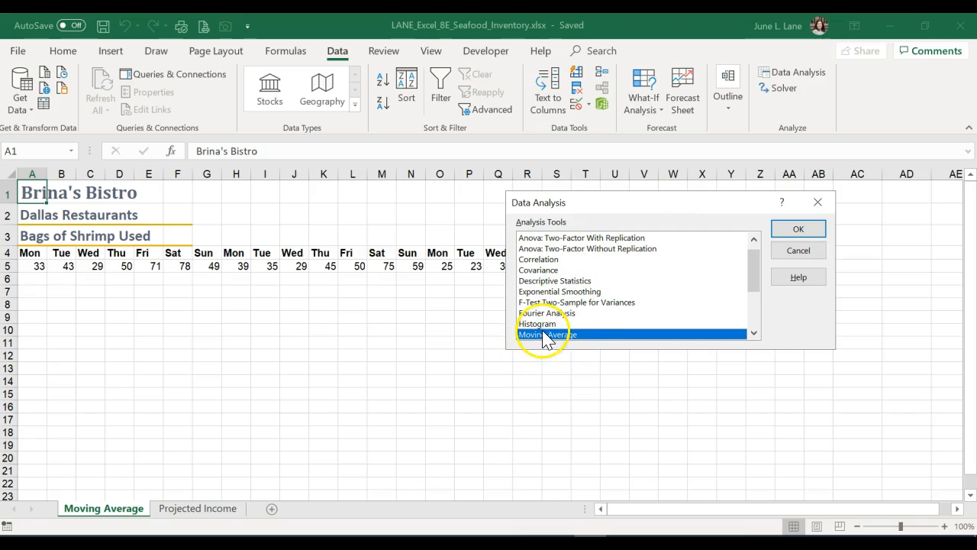
click(798, 229)
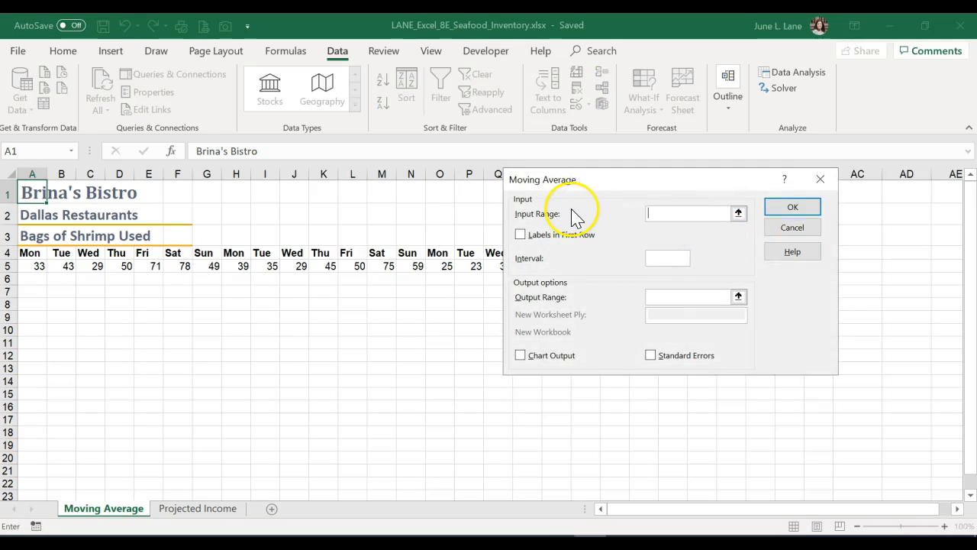
click(592, 239)
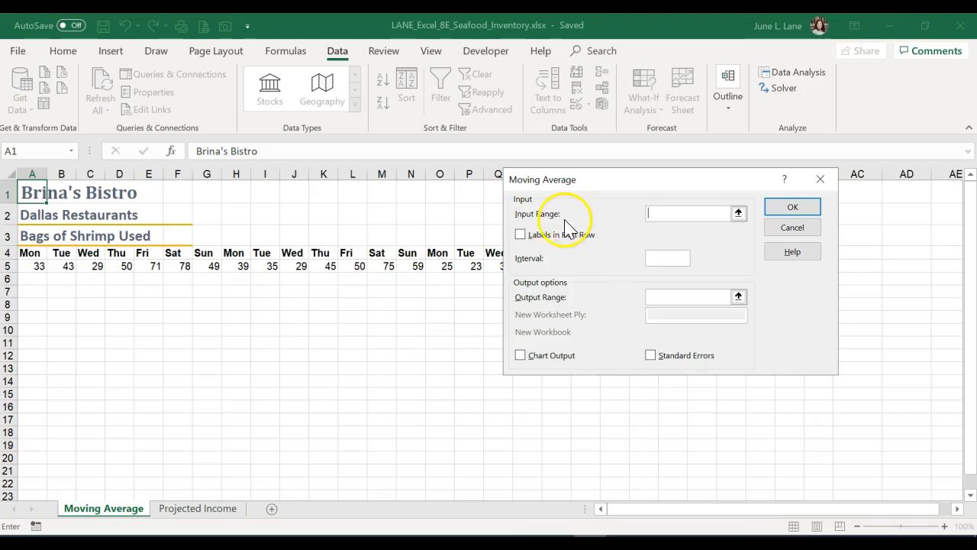
drag(601, 189, 540, 306)
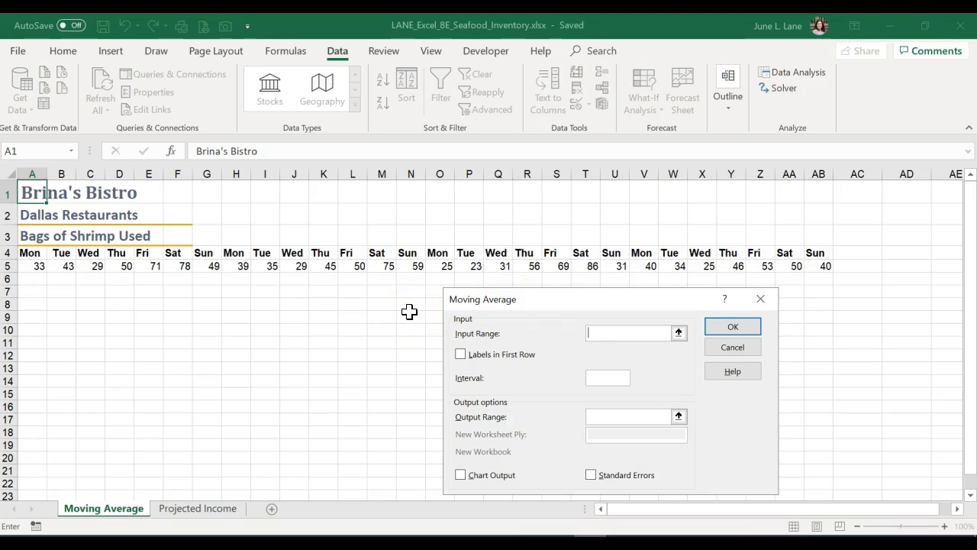
drag(34, 266, 813, 263)
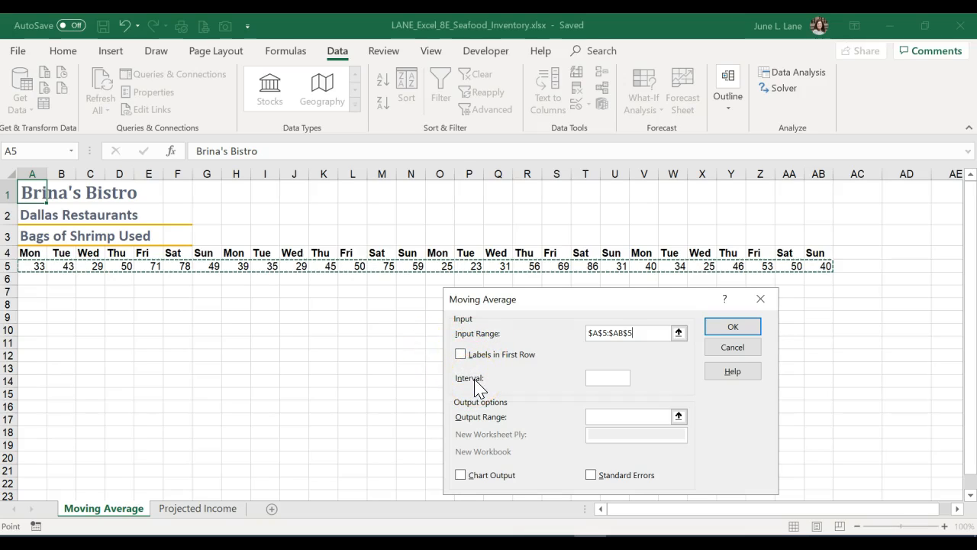
- Set the moving average interval to 4 and the output range to A6, include chart output, and run the analysis
click(593, 377)
text(4)
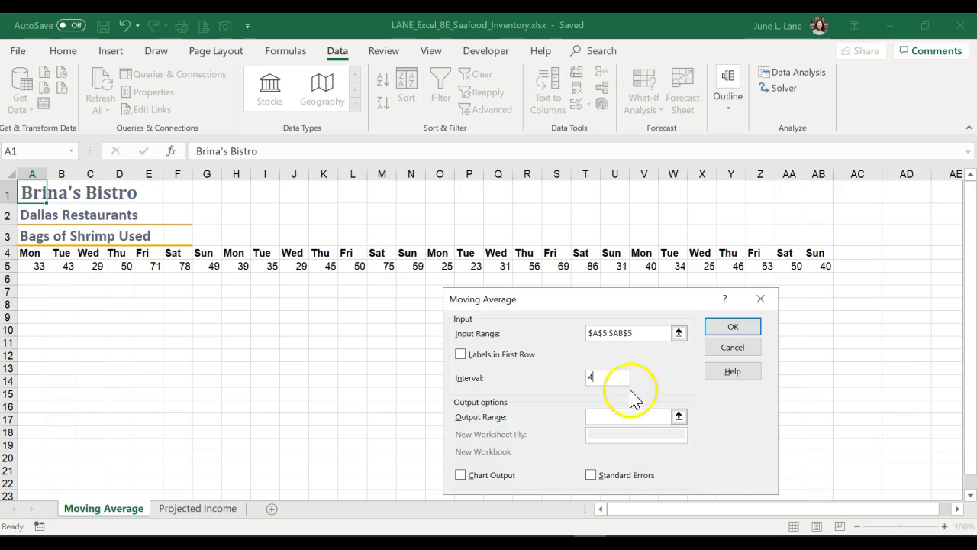
click(620, 416)
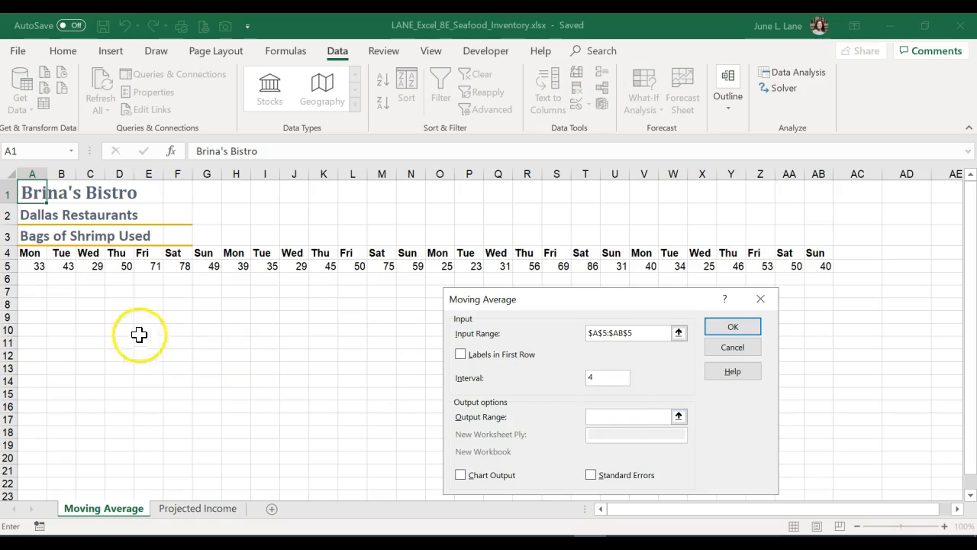
click(32, 279)
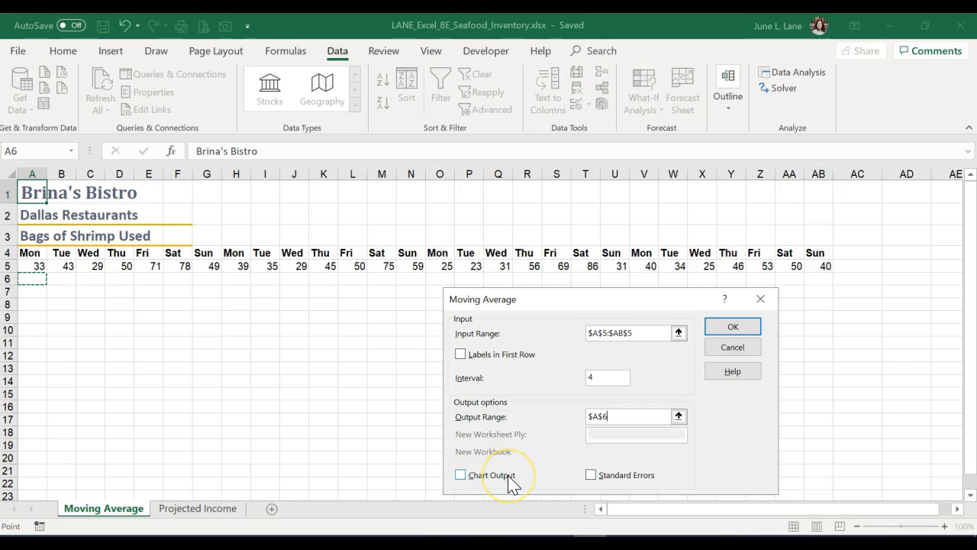
click(461, 475)
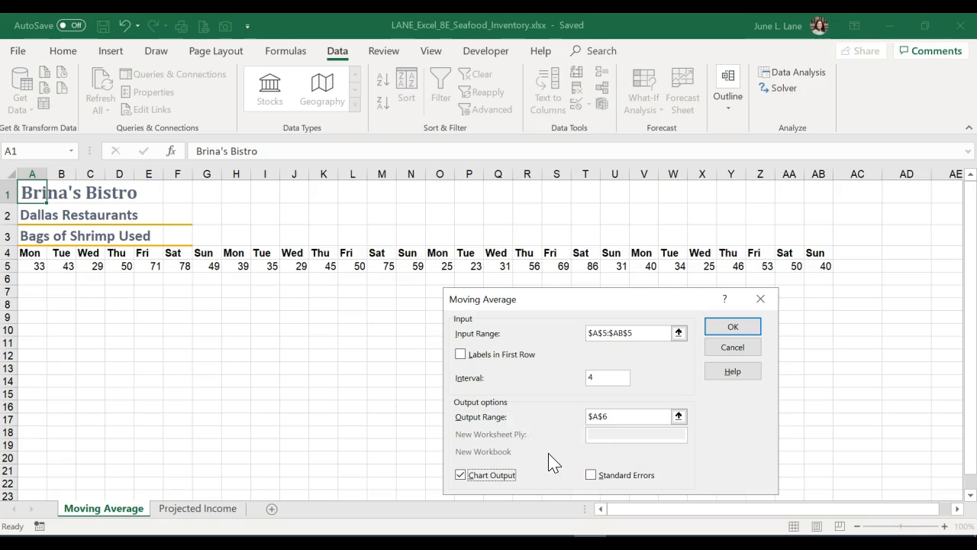
click(745, 325)
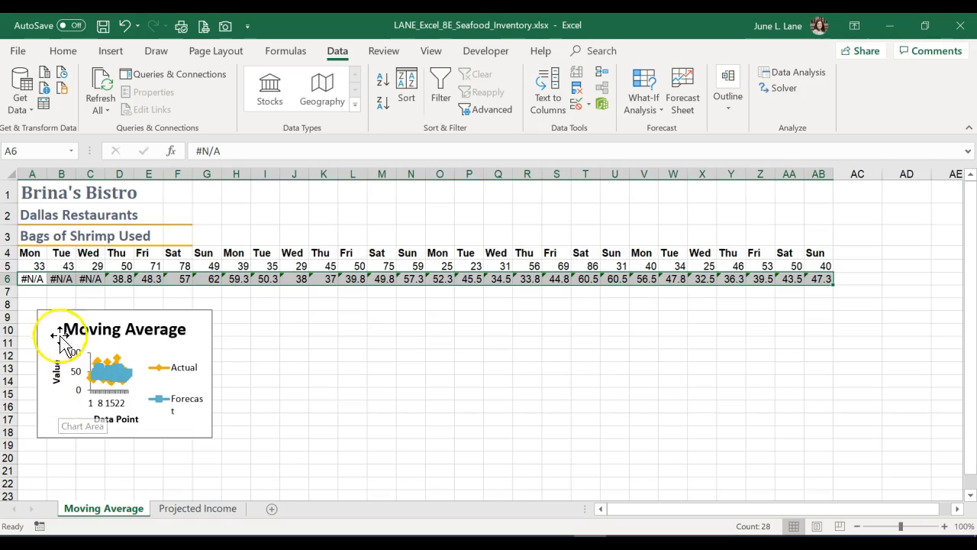
- Move the Moving Average chart so it starts in cell C8 and enlarge it to extend to about cell Y29
drag(51, 309, 100, 303)
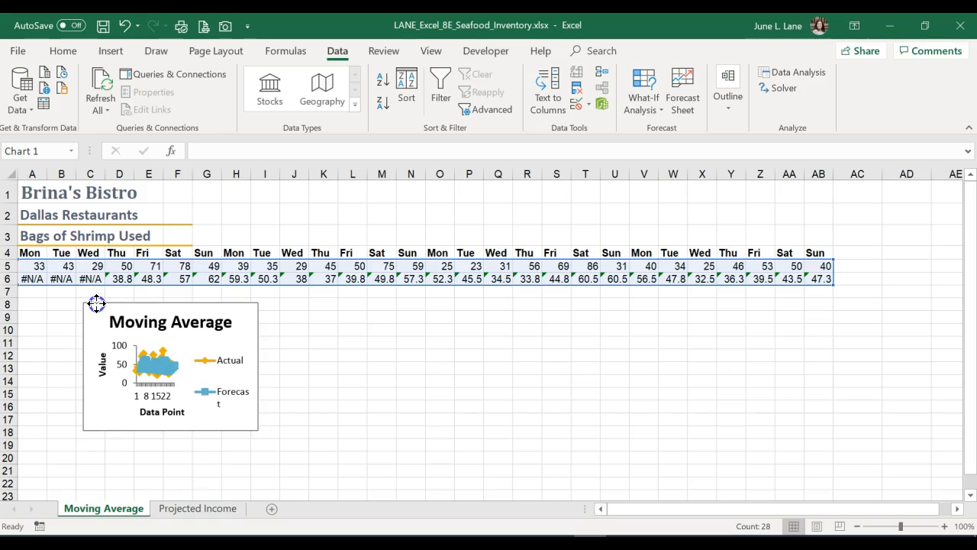
click(96, 303)
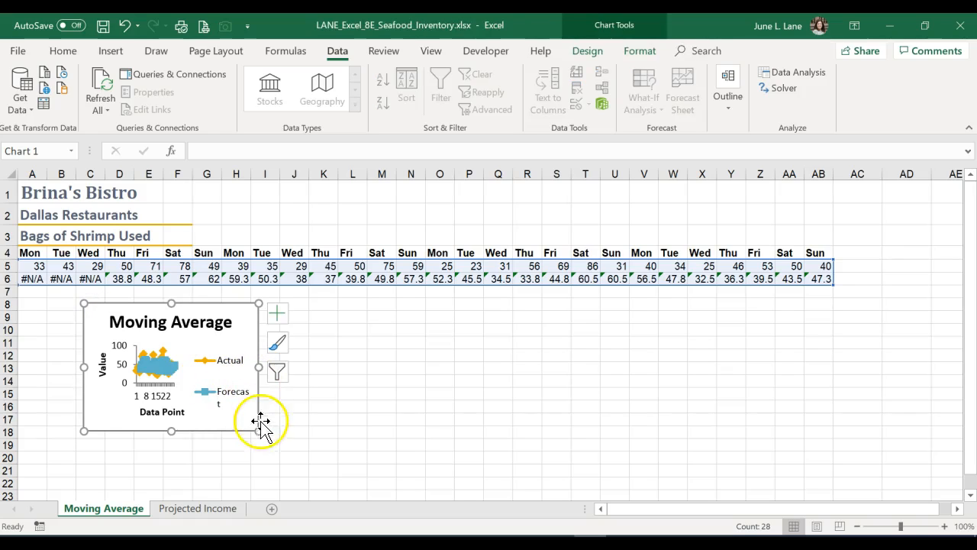
scroll(304, 429, down, 1)
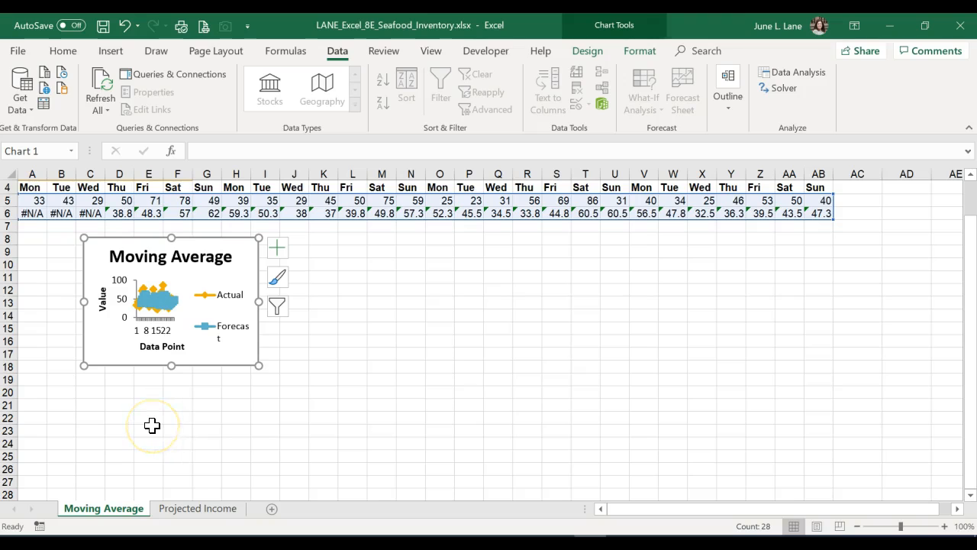
scroll(181, 467, down, 1)
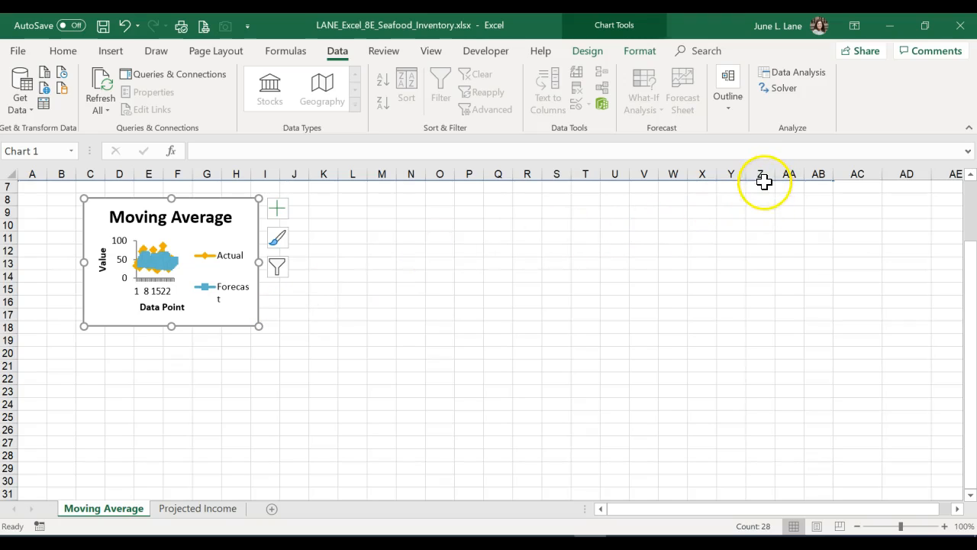
drag(258, 262, 734, 289)
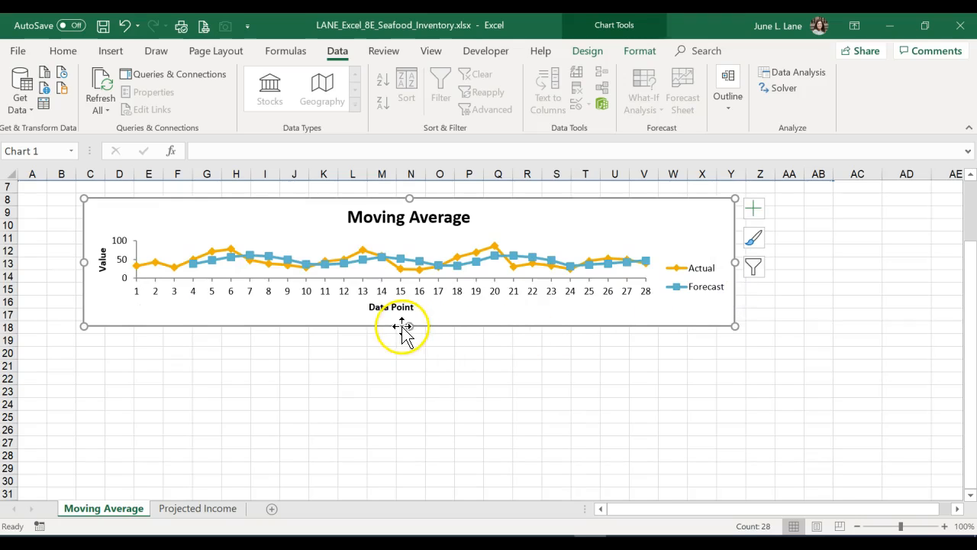
drag(412, 327, 416, 469)
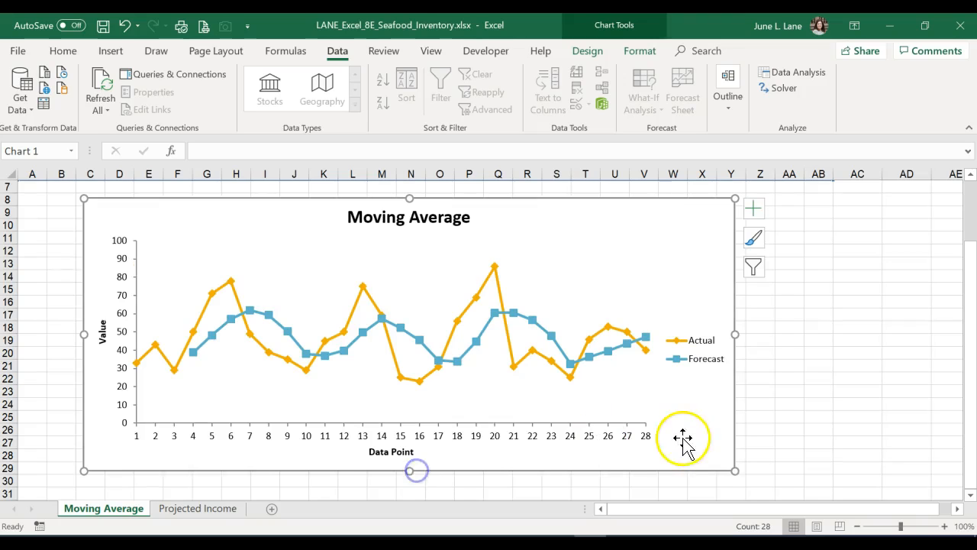
mouse_move(732, 469)
mouse_down()
mouse_move(524, 344)
mouse_move(707, 443)
mouse_move(738, 470)
mouse_up()
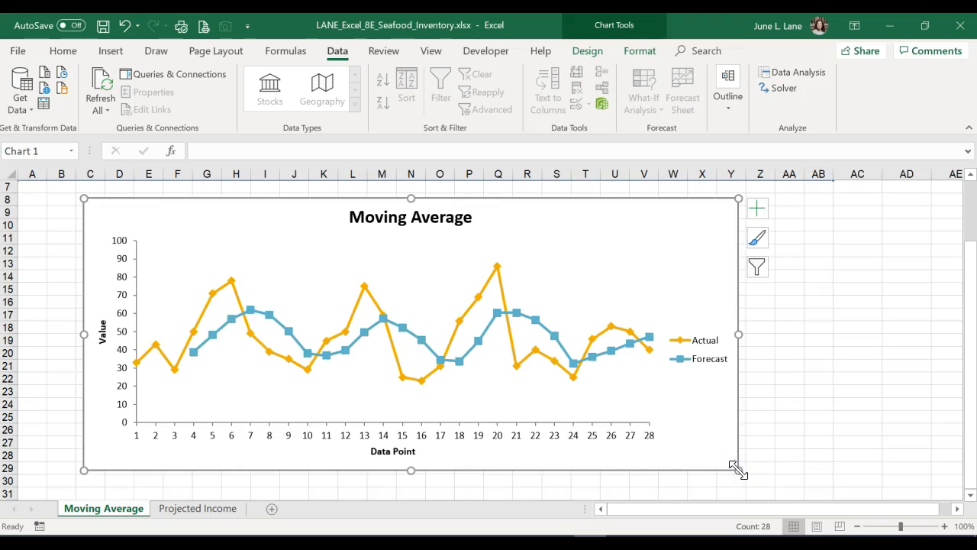
click(728, 457)
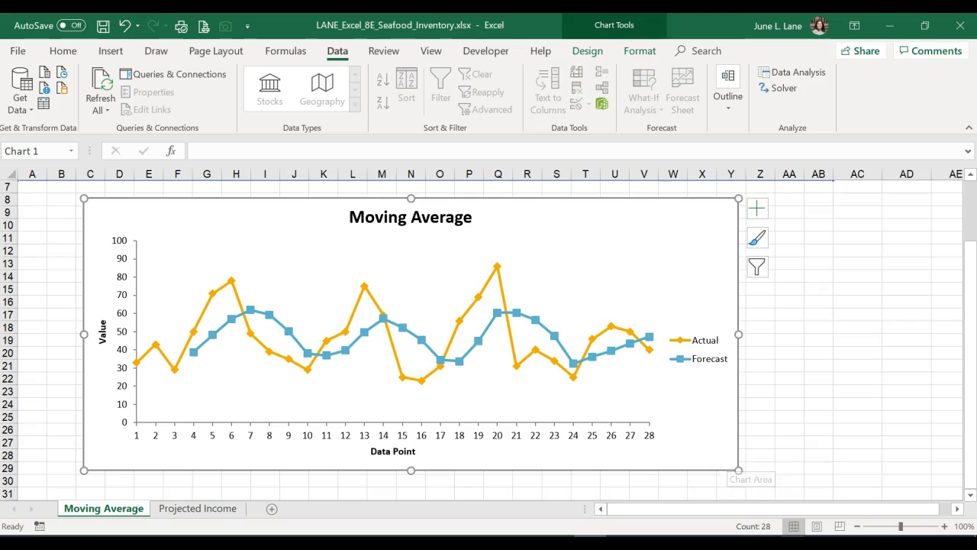
- Change the chart's vertical axis title to "Bags of Shrimp Used"
click(856, 526)
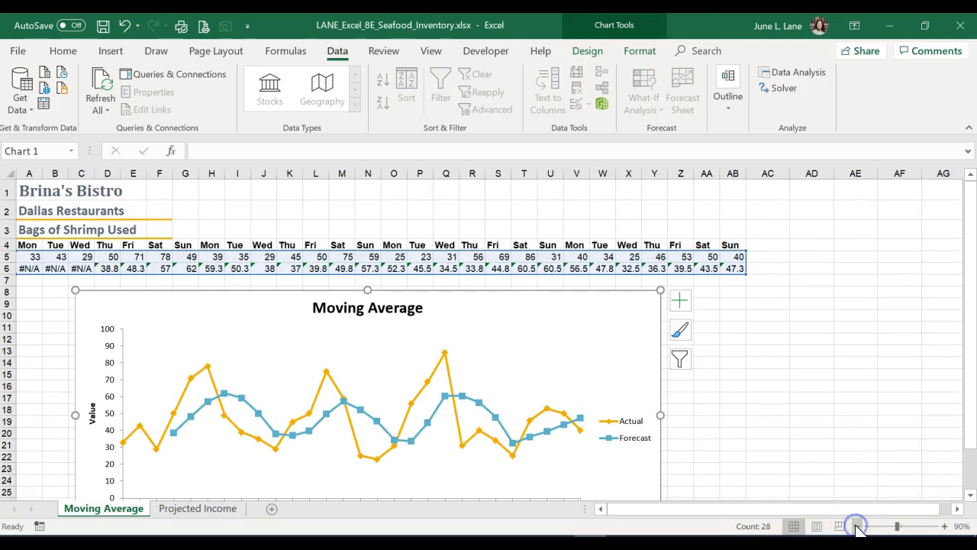
scroll(823, 462, down, 1)
scroll(823, 461, up, 1)
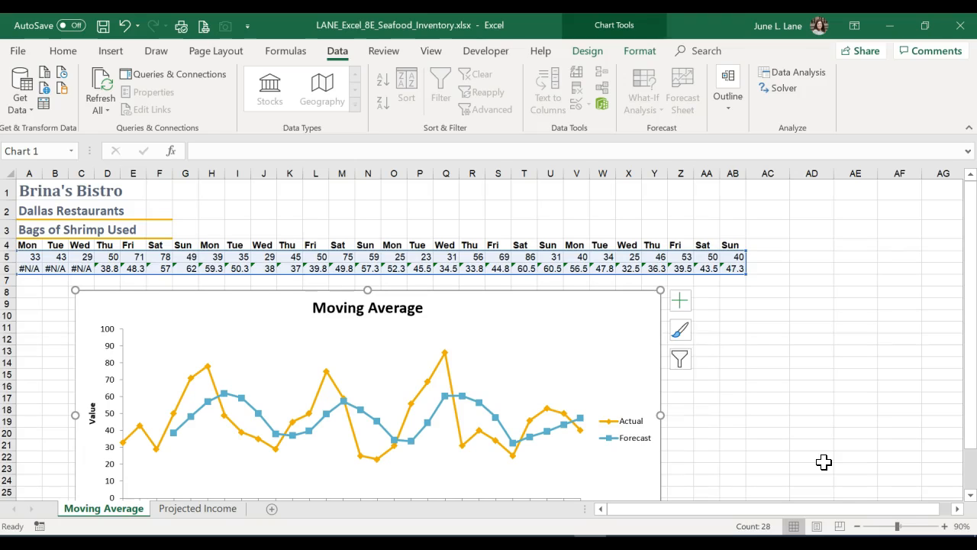
drag(777, 510, 746, 504)
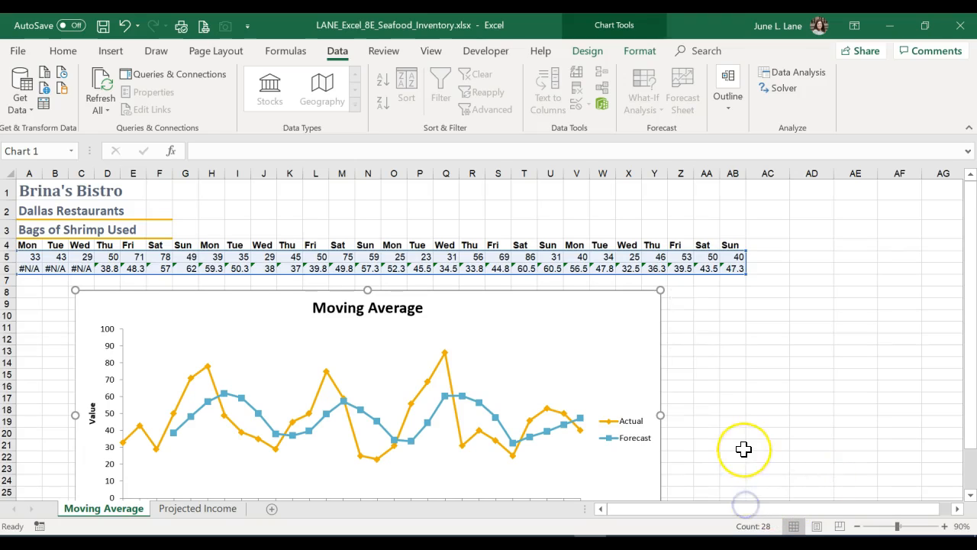
scroll(743, 449, down, 1)
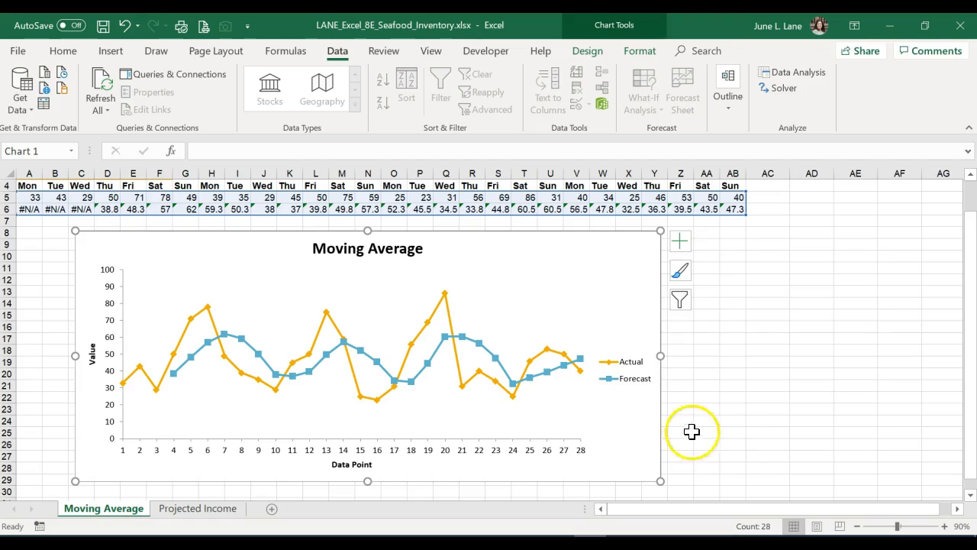
double_click(91, 358)
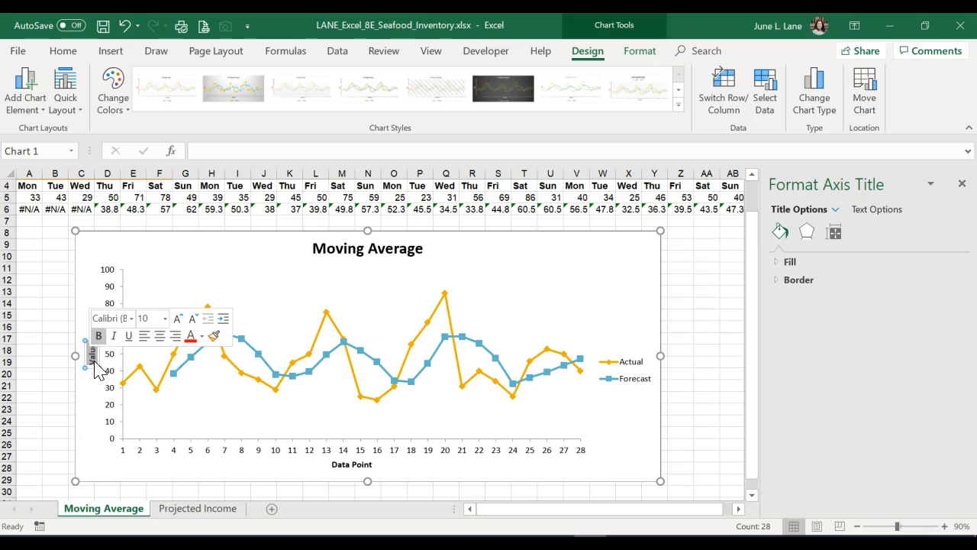
key(Delete)
text(Ba)
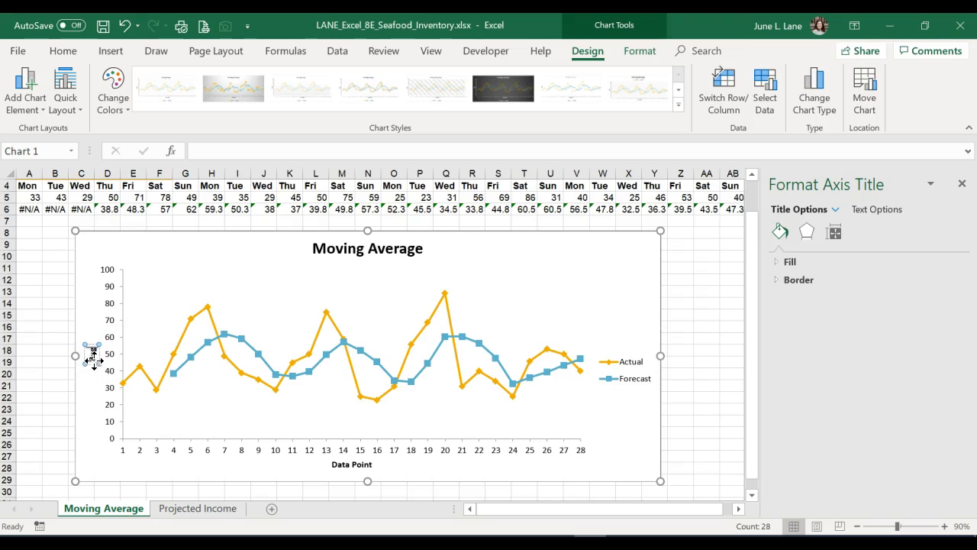
text(gs of Shrimp)
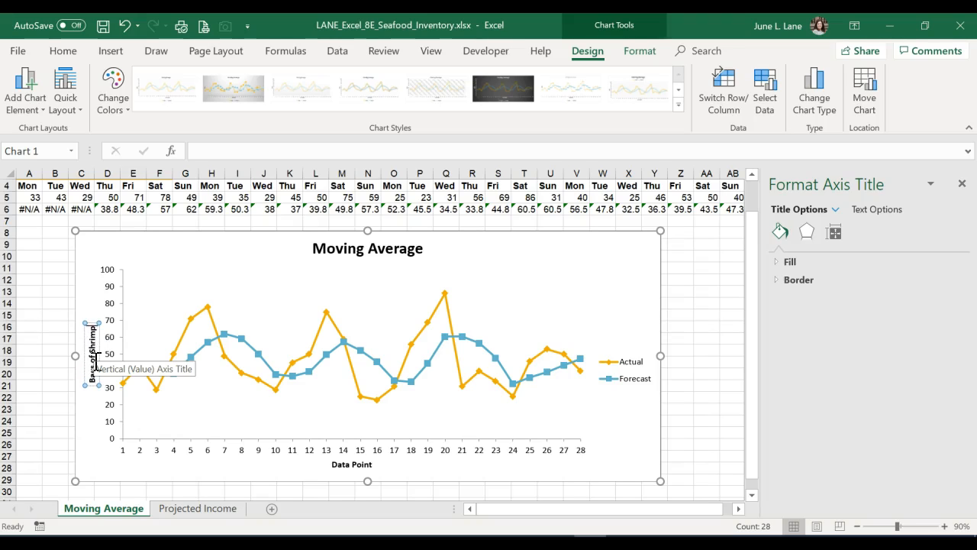
text( Used)
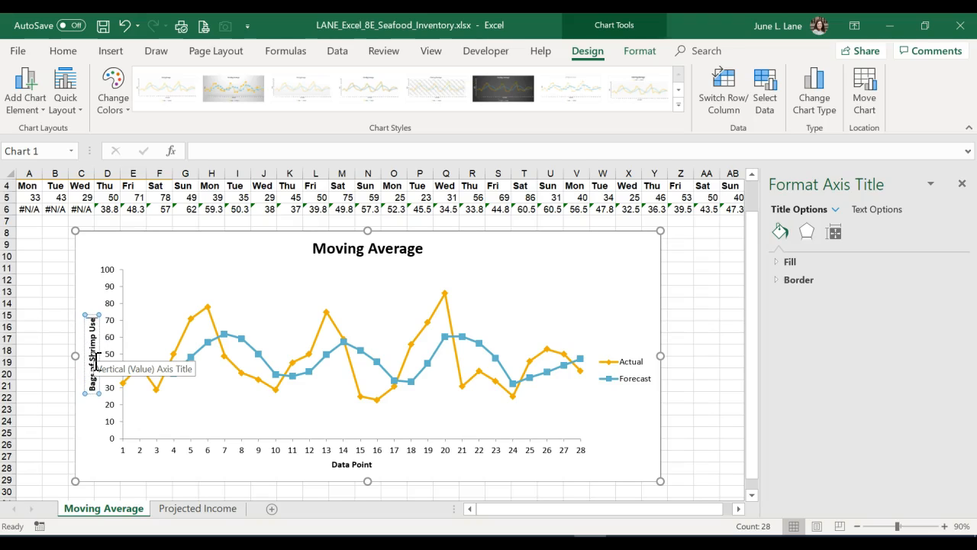
- Change the chart's horizontal axis title to "Four-Week Period"
click(346, 468)
double_click(346, 468)
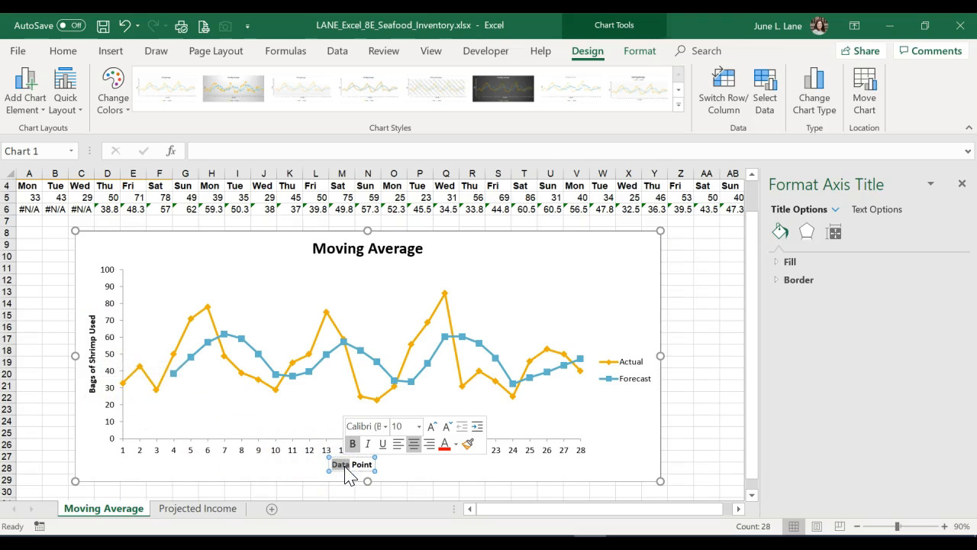
text(Four)
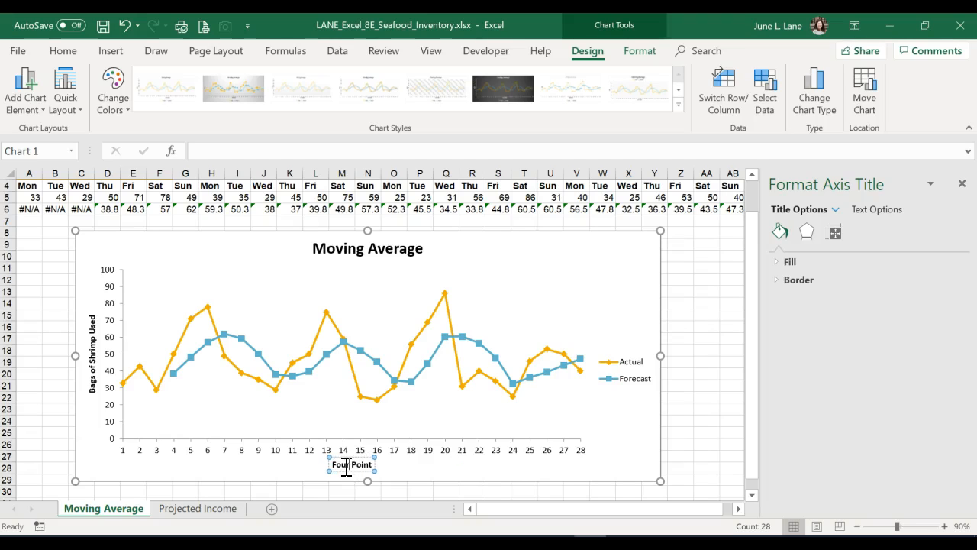
text(-Week Period)
key(Delete)
key(Delete)
key(Delete)
key(Delete)
key(Delete)
key(Delete)
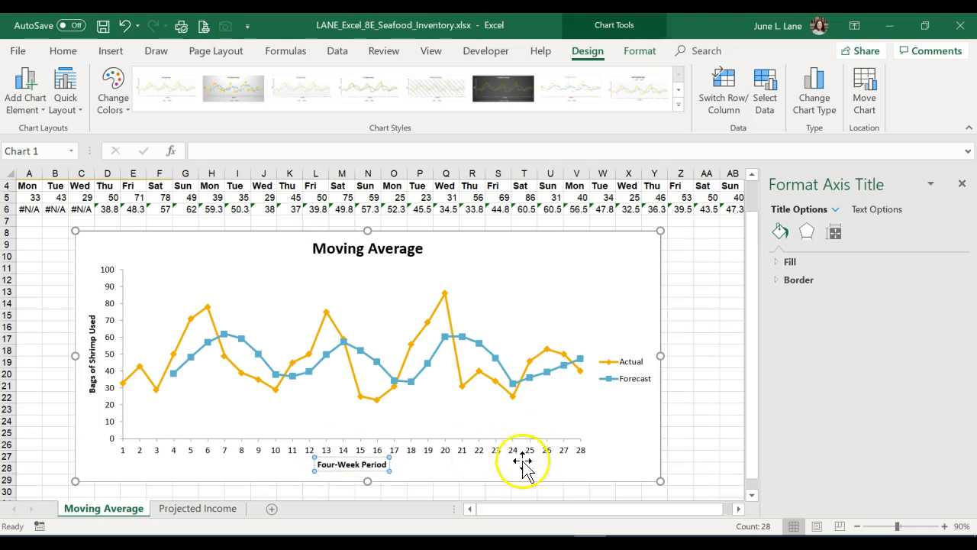
click(636, 466)
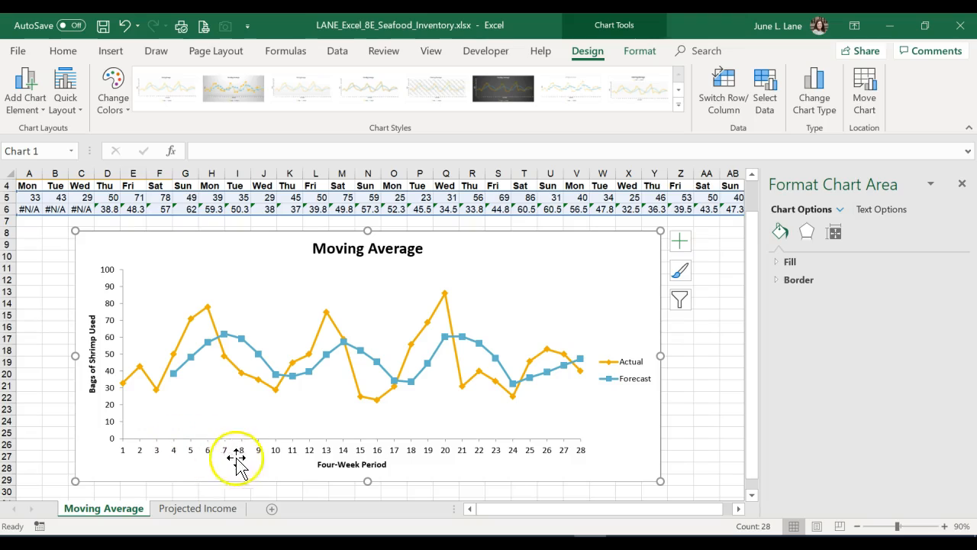
- Set the chart's horizontal axis labels to the day names in A4:AB4 of the Moving Average sheet
click(463, 456)
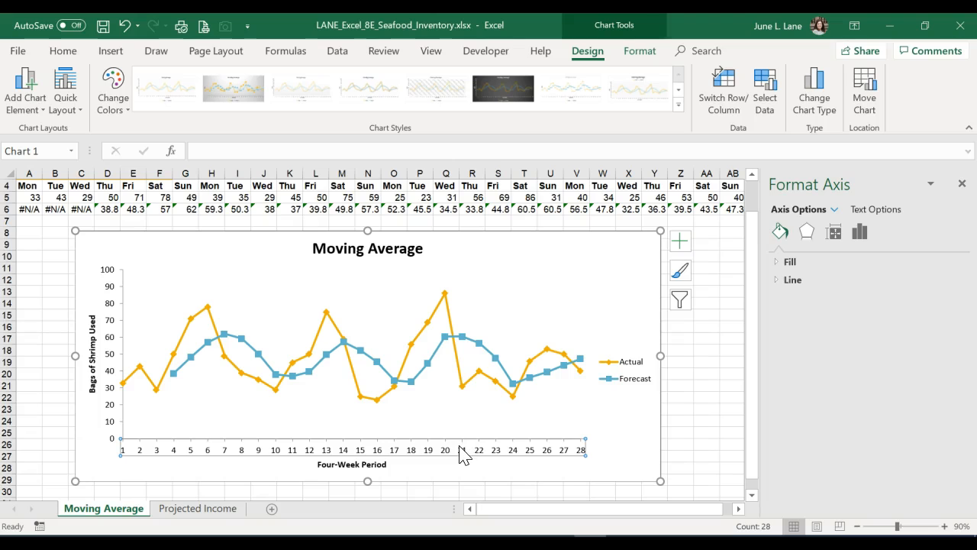
right_click(461, 448)
click(525, 364)
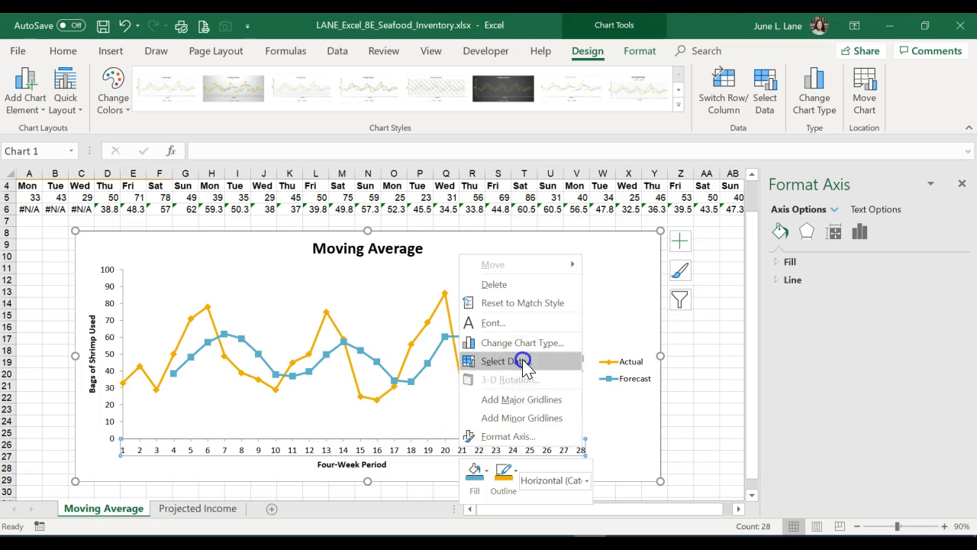
drag(591, 303, 654, 220)
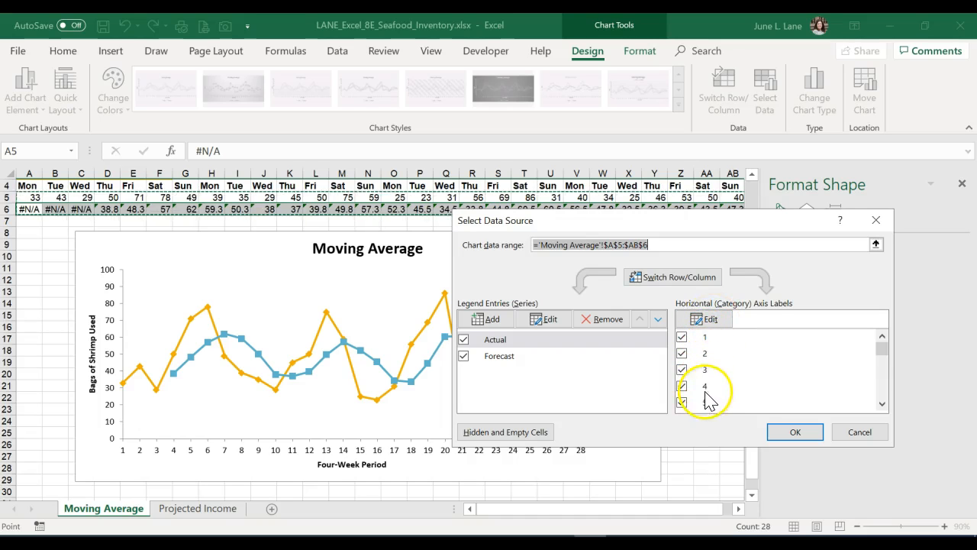
click(713, 321)
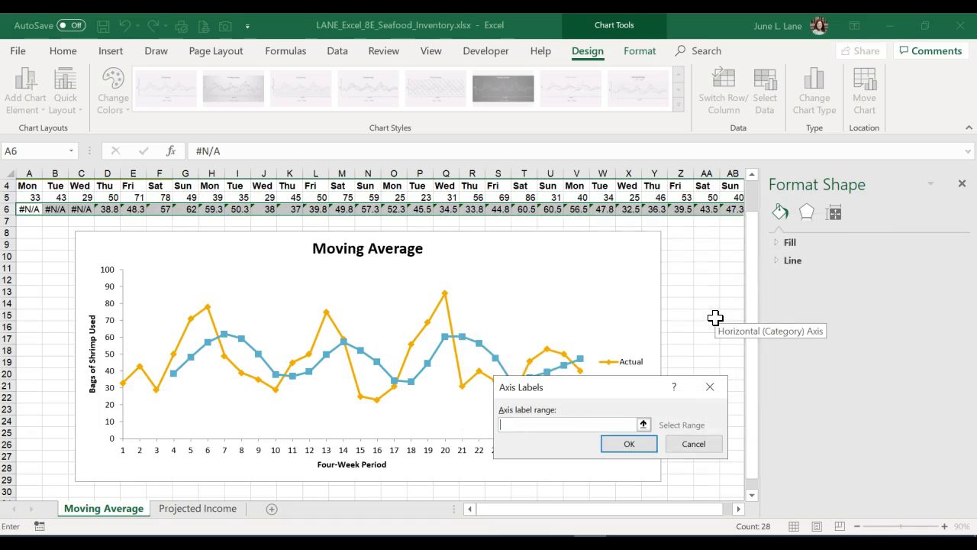
click(964, 184)
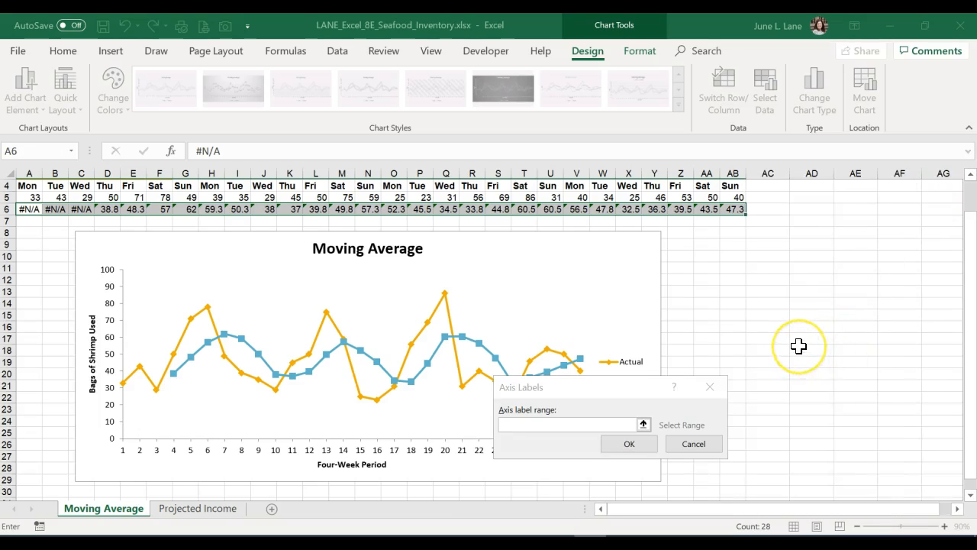
scroll(799, 346, up, 1)
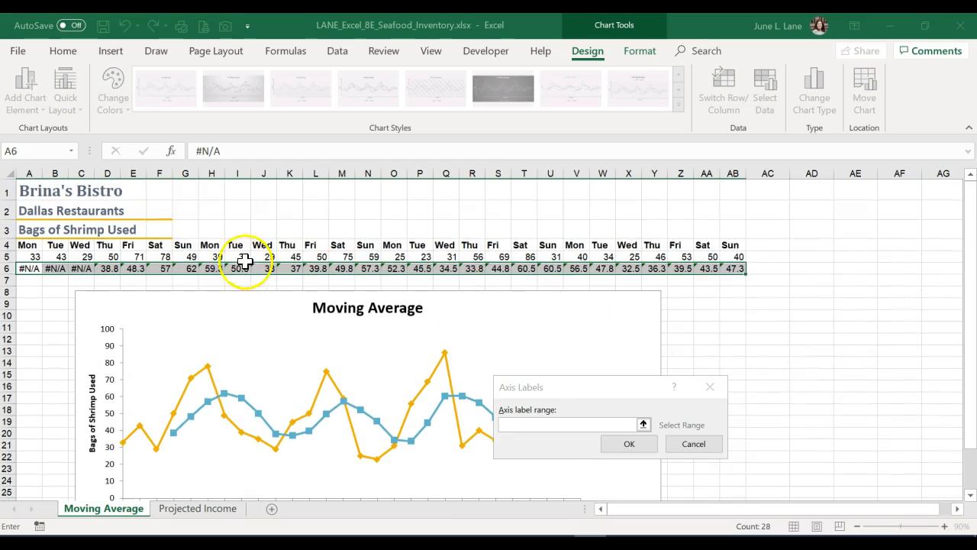
drag(29, 245, 733, 247)
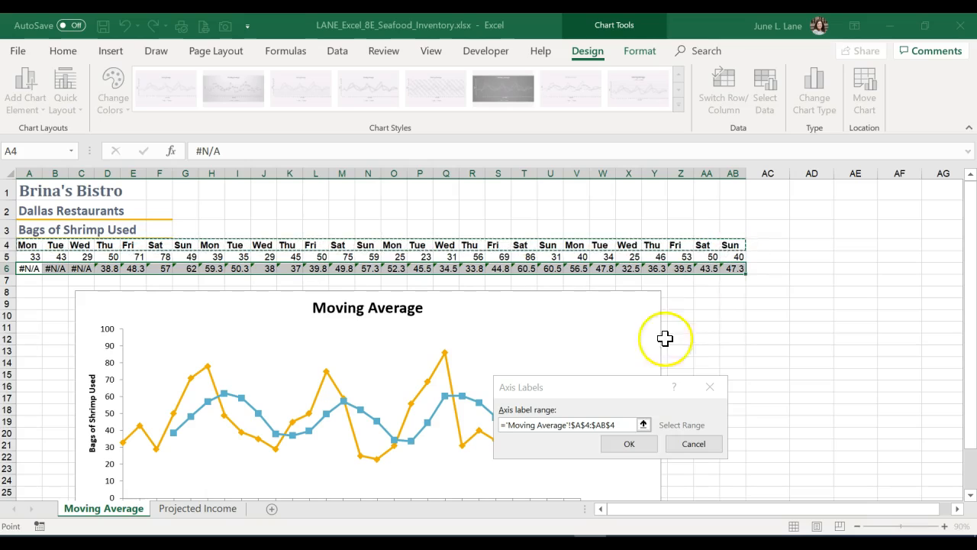
click(647, 446)
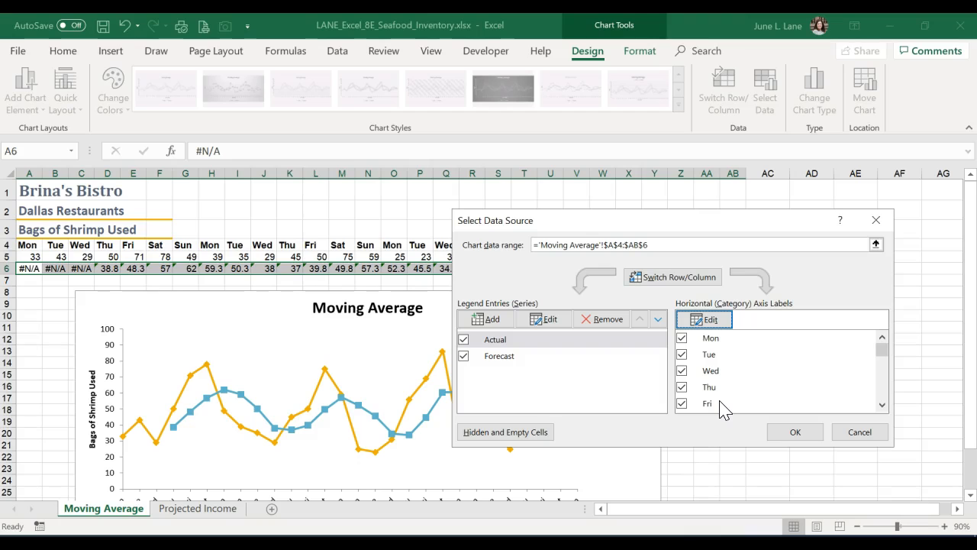
click(796, 432)
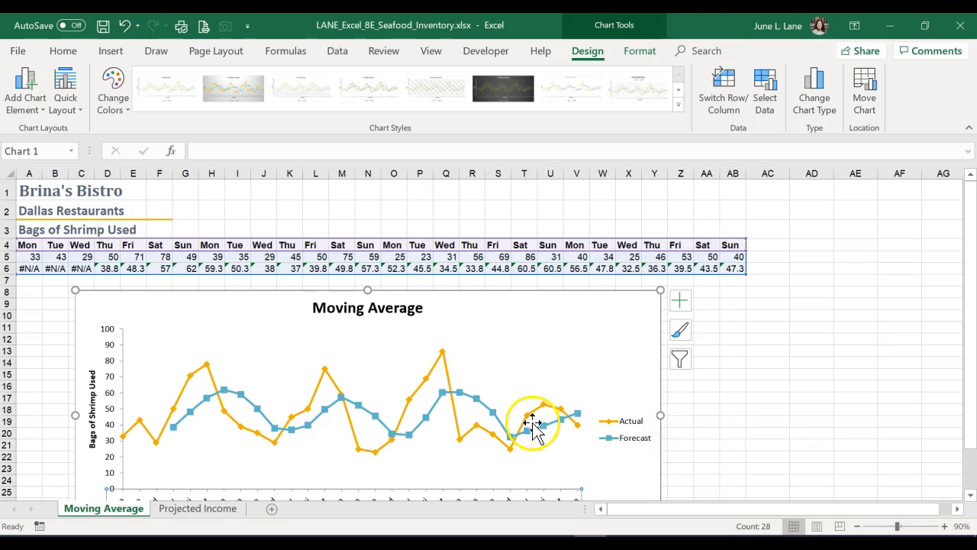
- Plot the chart's Forecast series on the secondary axis
click(486, 404)
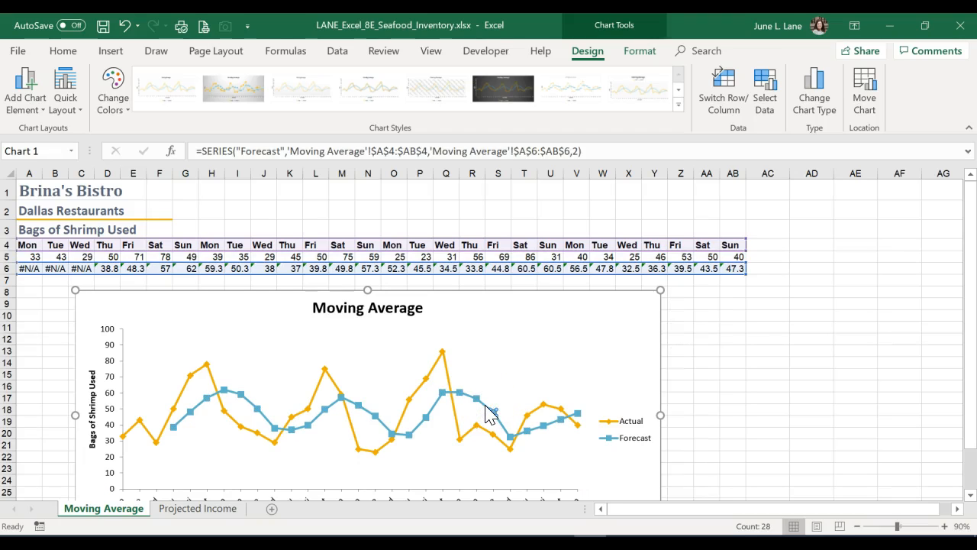
double_click(485, 405)
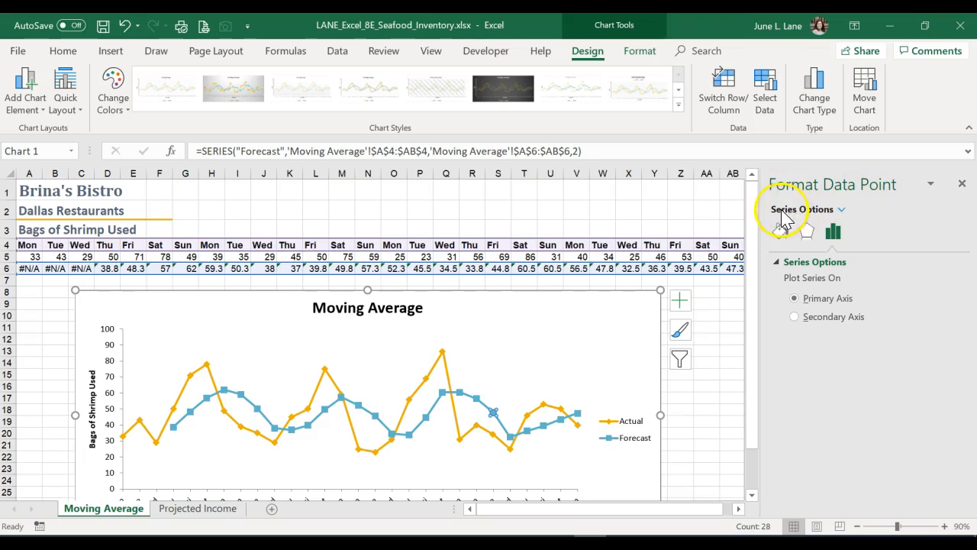
click(841, 209)
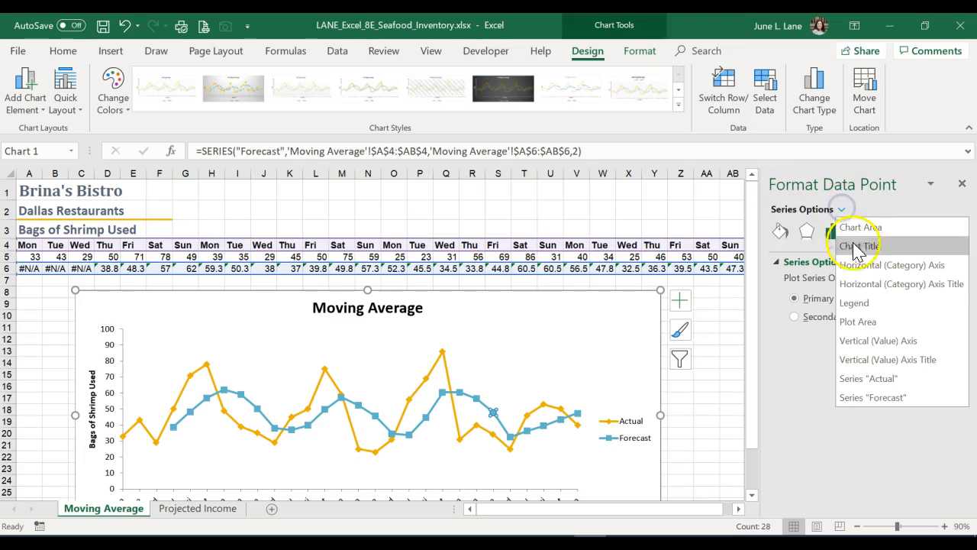
click(877, 398)
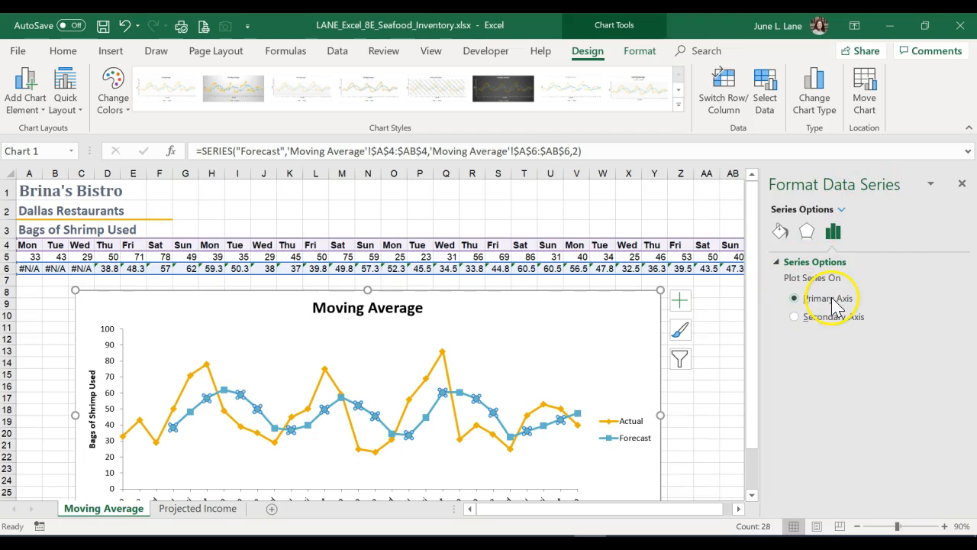
click(796, 319)
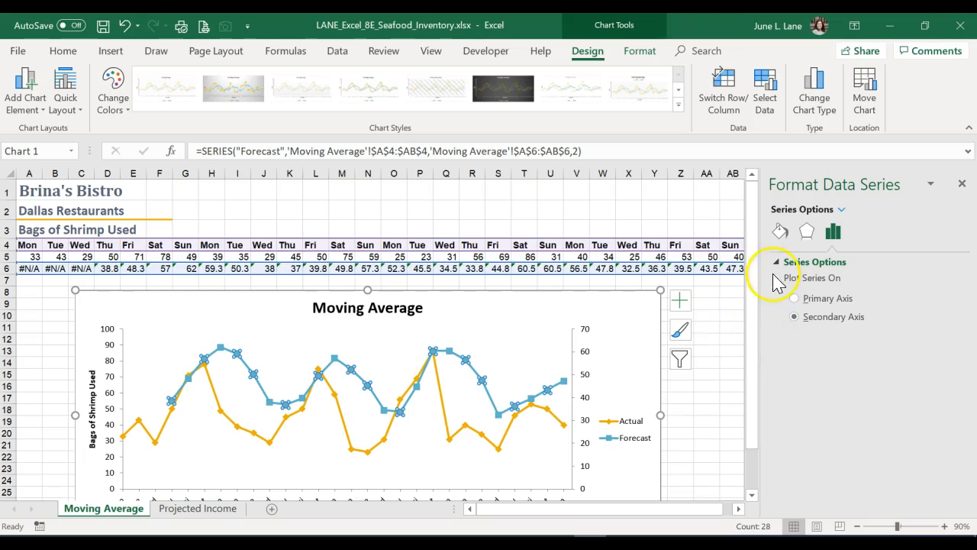
- Fill the chart's plot area with solid Green, Accent 4, Lighter 80%
scroll(754, 391, down, 1)
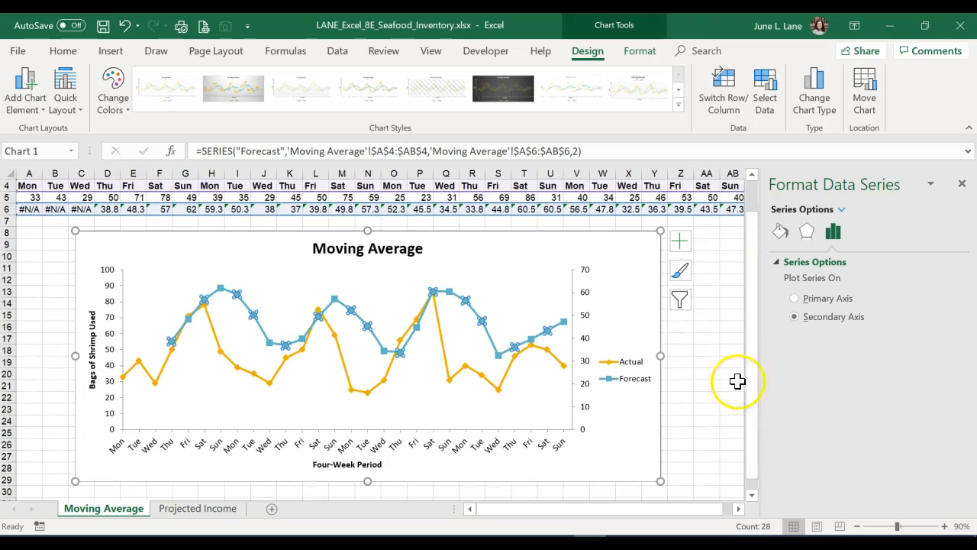
click(540, 276)
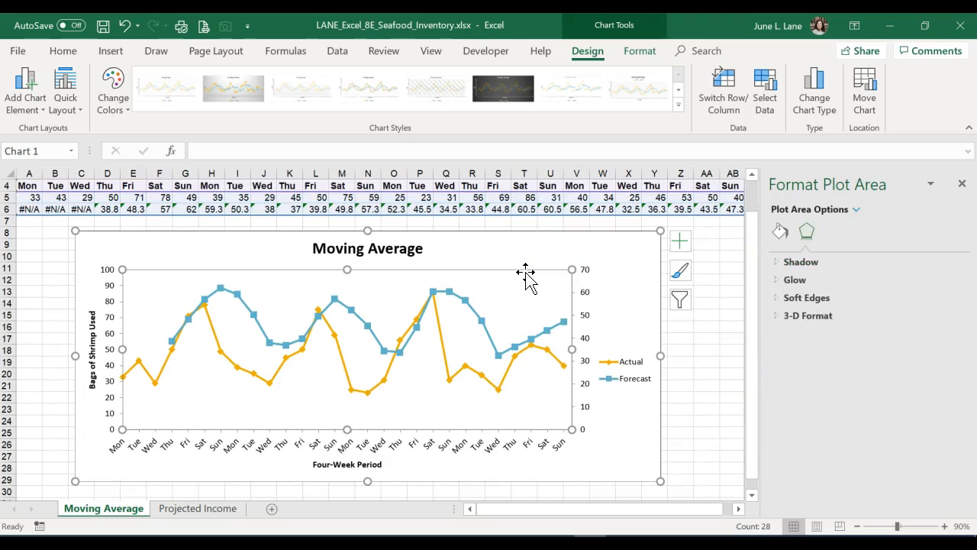
click(779, 233)
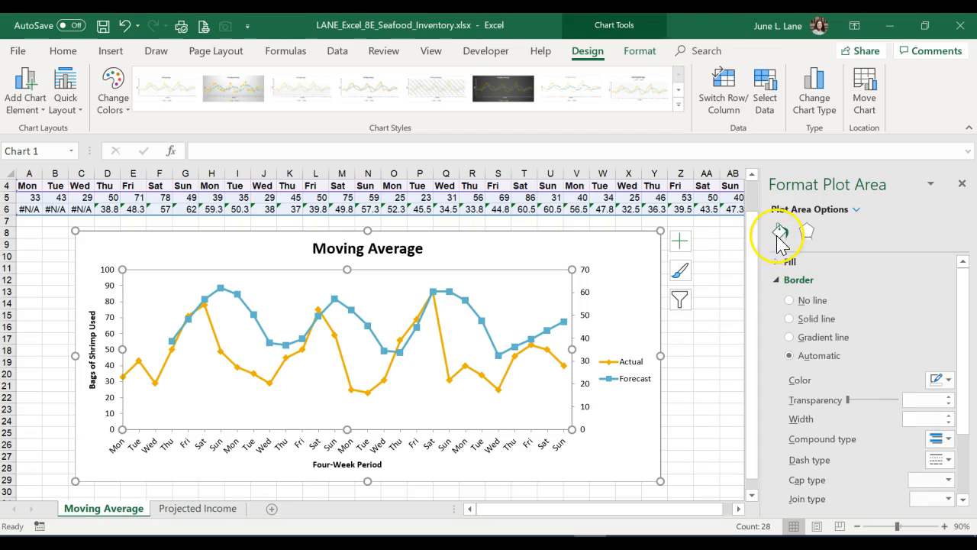
click(777, 282)
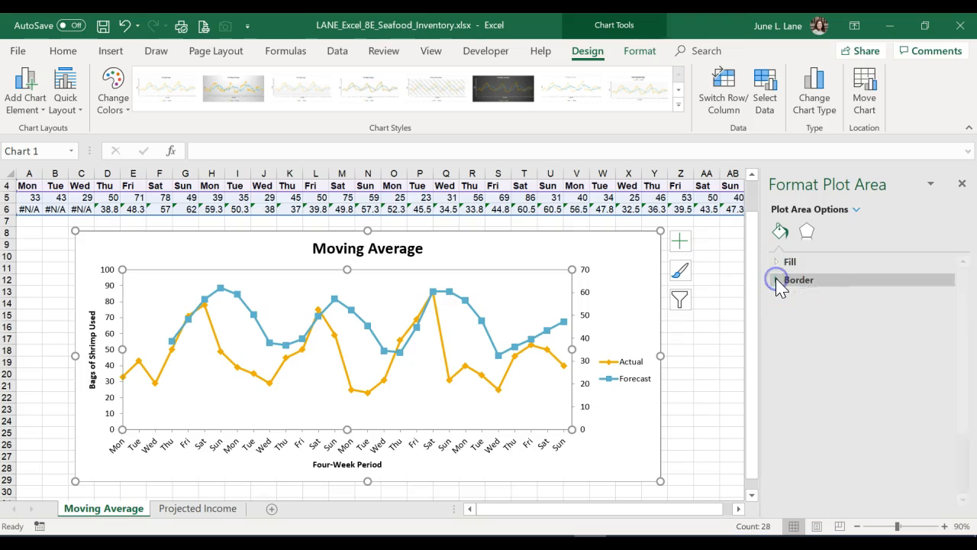
click(777, 262)
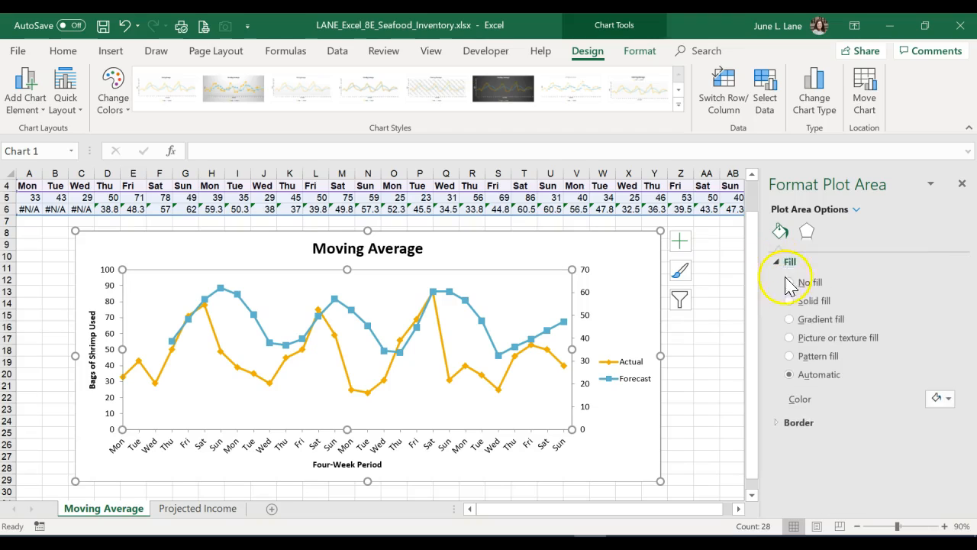
click(791, 301)
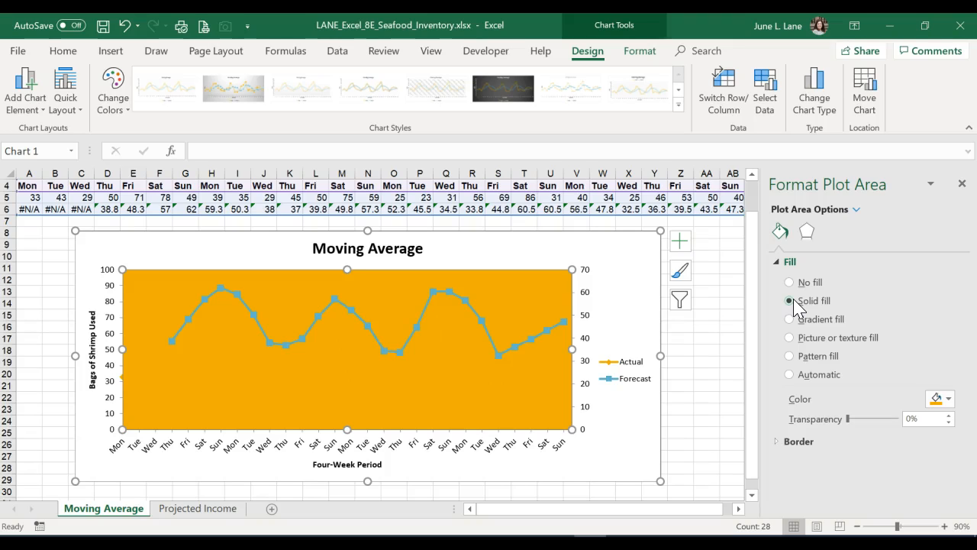
click(948, 398)
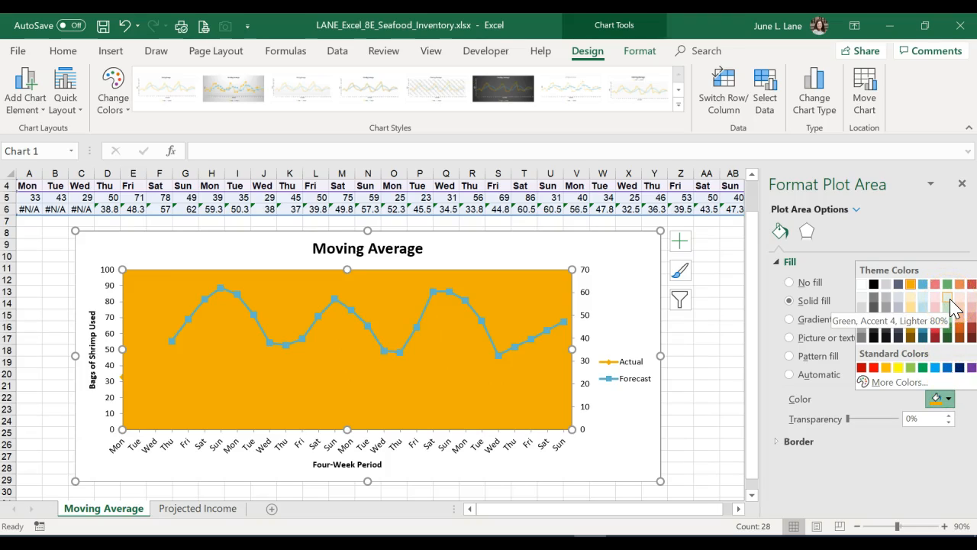
click(951, 301)
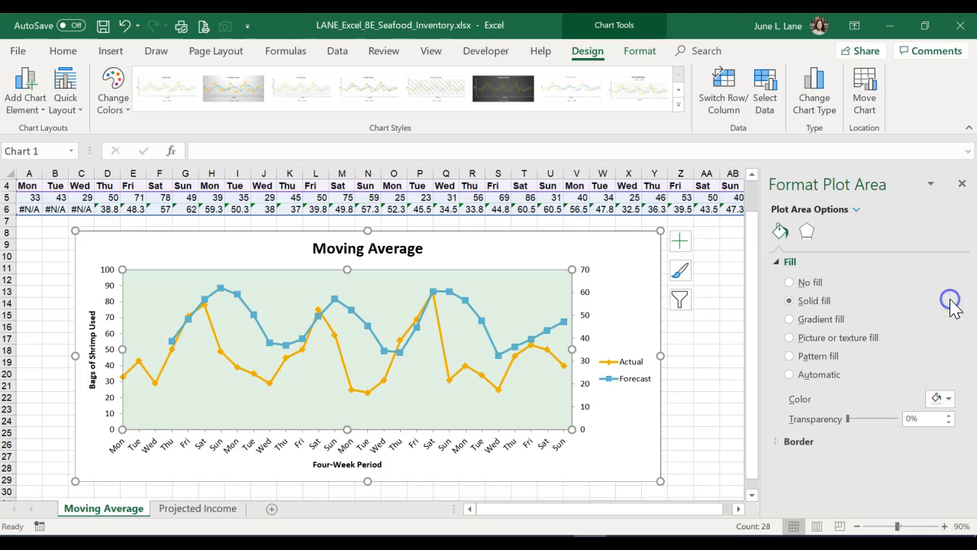
- Give the chart area a solid fill in the same Green, Accent 4, Lighter 80% as the plot area
click(591, 232)
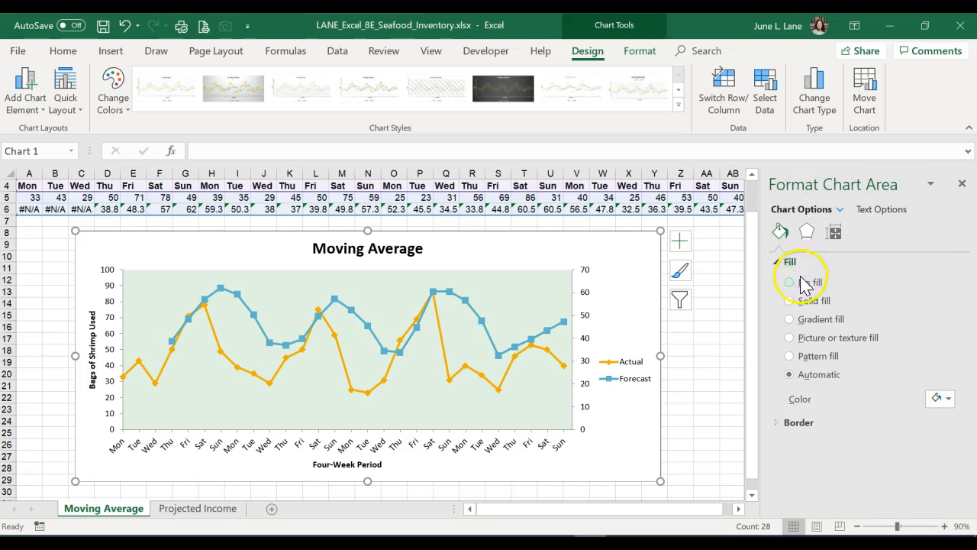
click(790, 301)
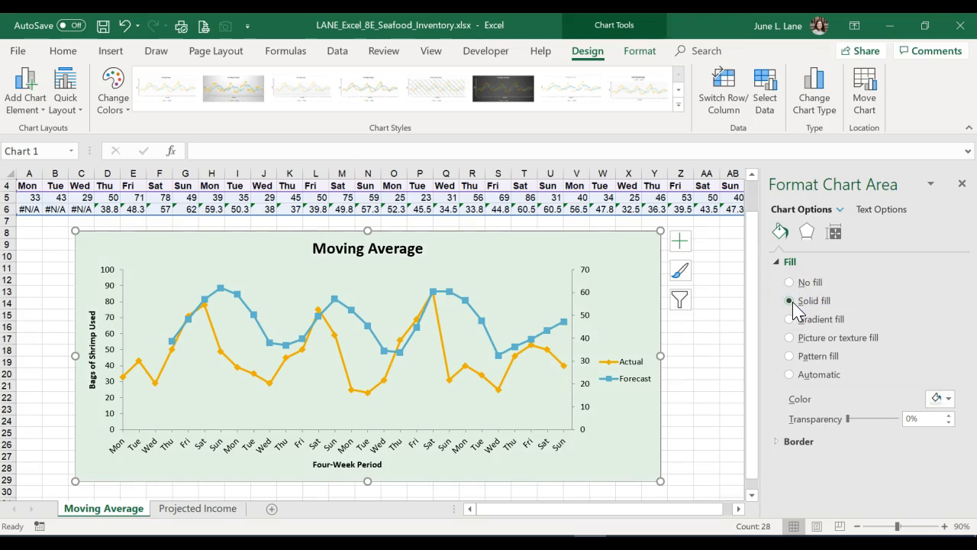
click(949, 399)
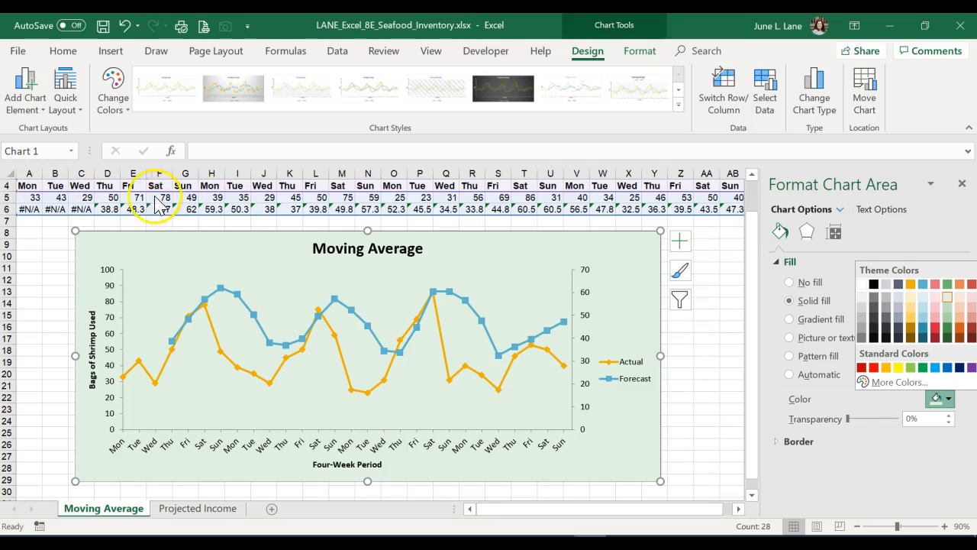
click(109, 210)
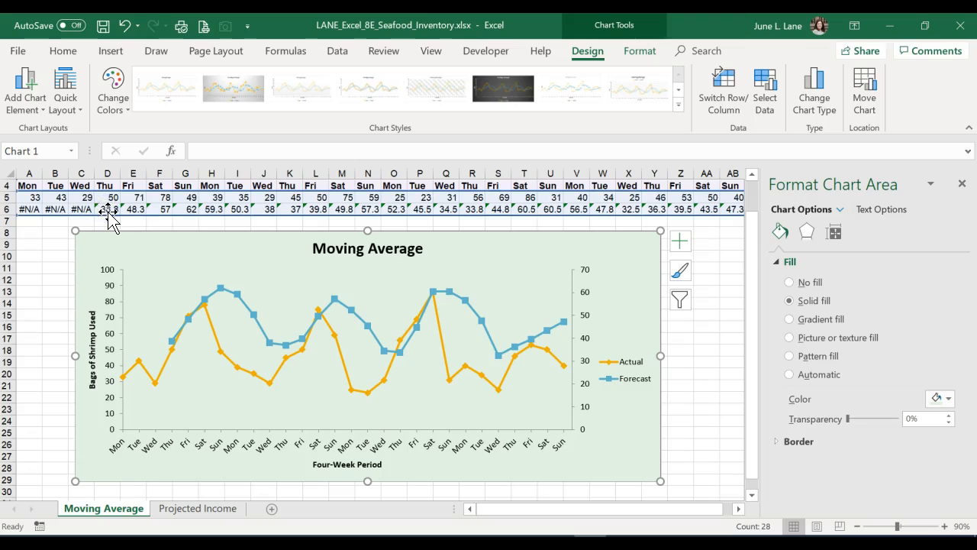
- Apply the Comma [0] cell style to the moving averages in D6:AB6 and dismiss the formatting pane
drag(110, 209, 735, 218)
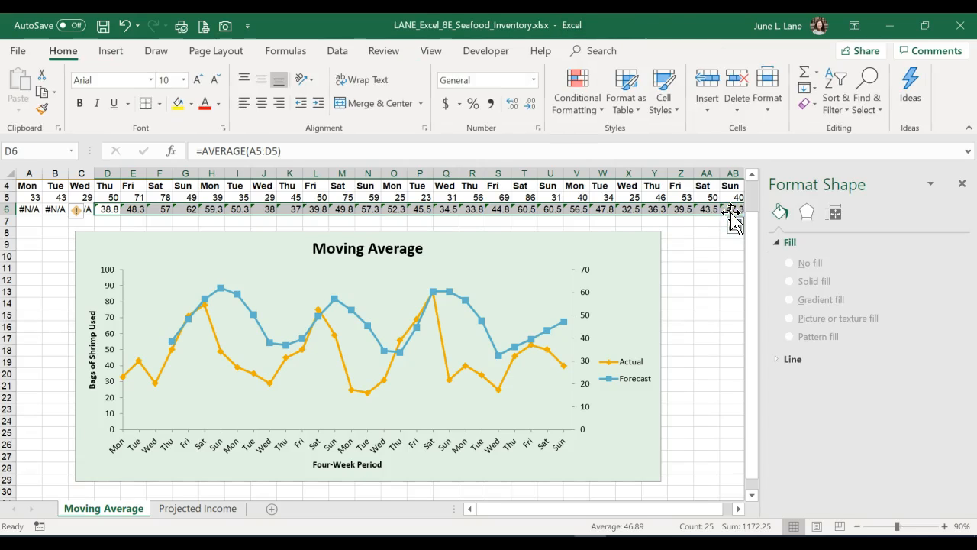
click(667, 111)
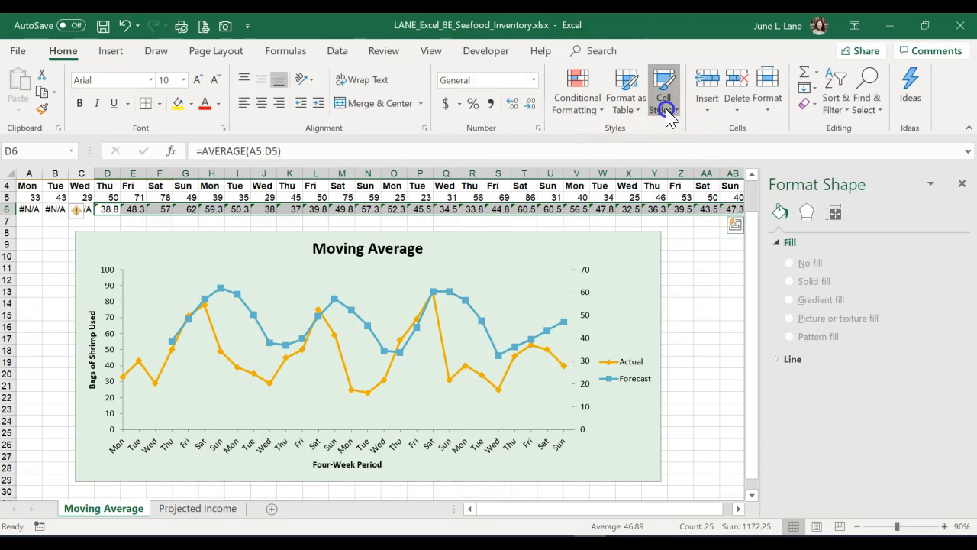
scroll(692, 324, down, 2)
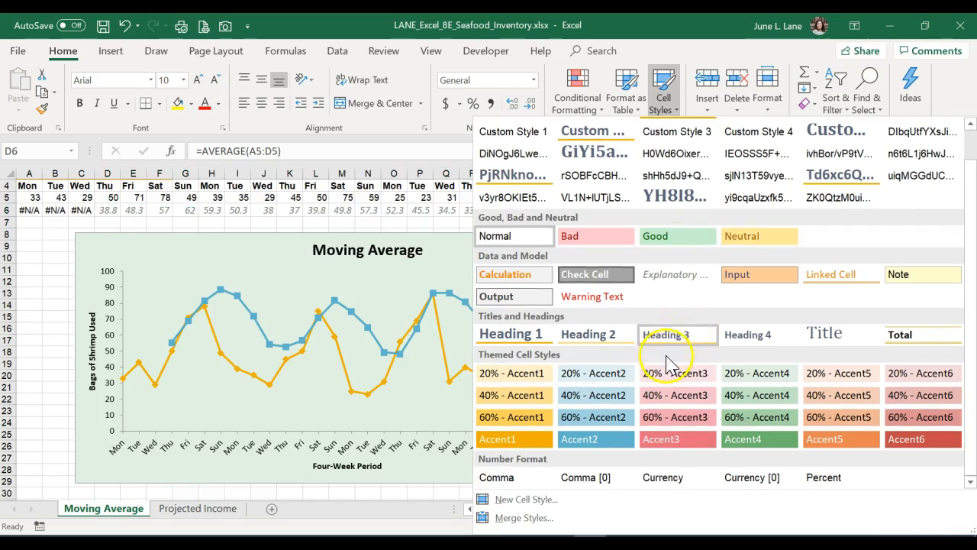
click(581, 478)
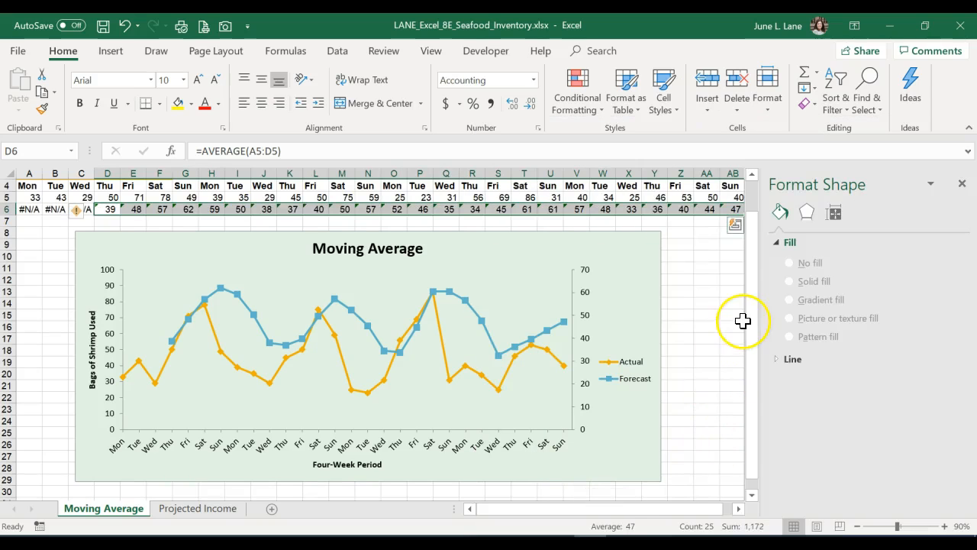
click(963, 184)
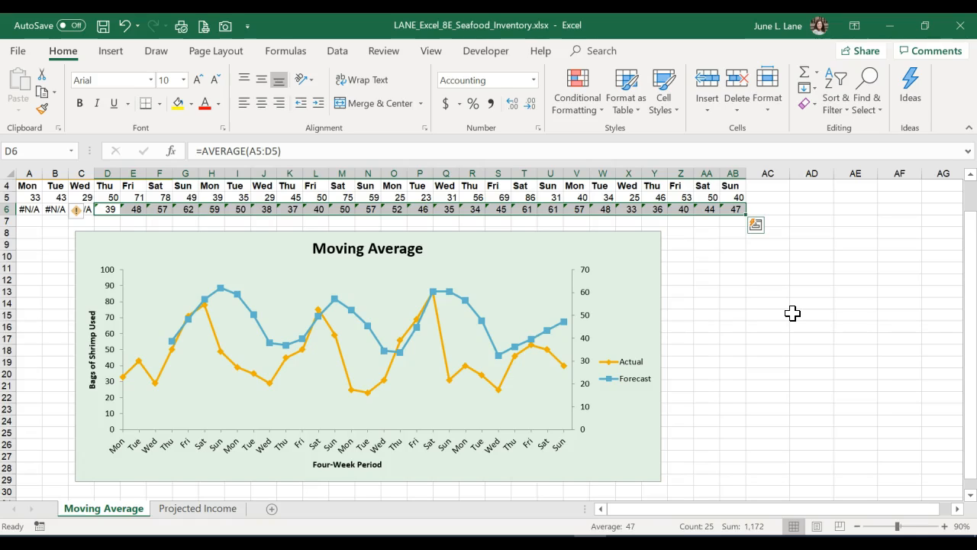
- On the Projected Income sheet, enter the August sales growth formula =B3*(1+$B$13) in C3
click(174, 509)
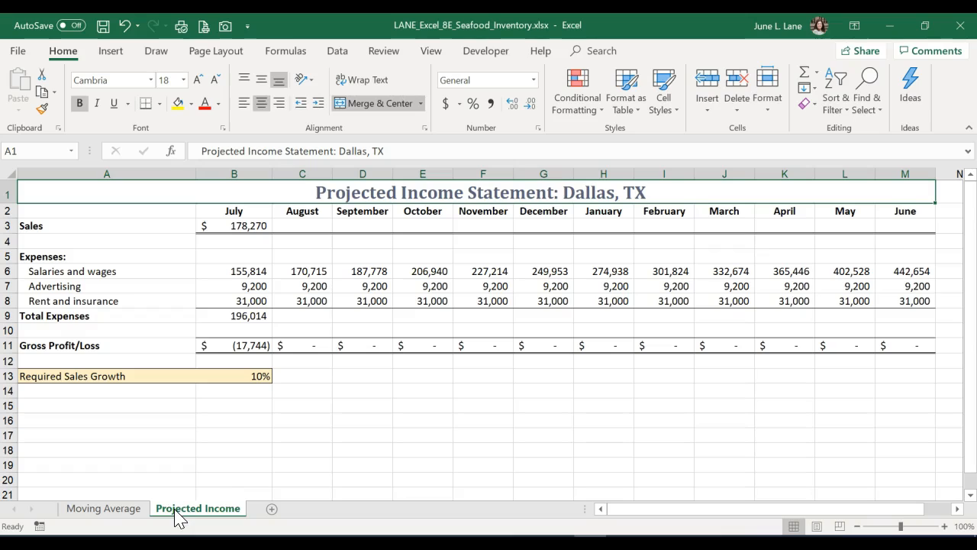
click(310, 225)
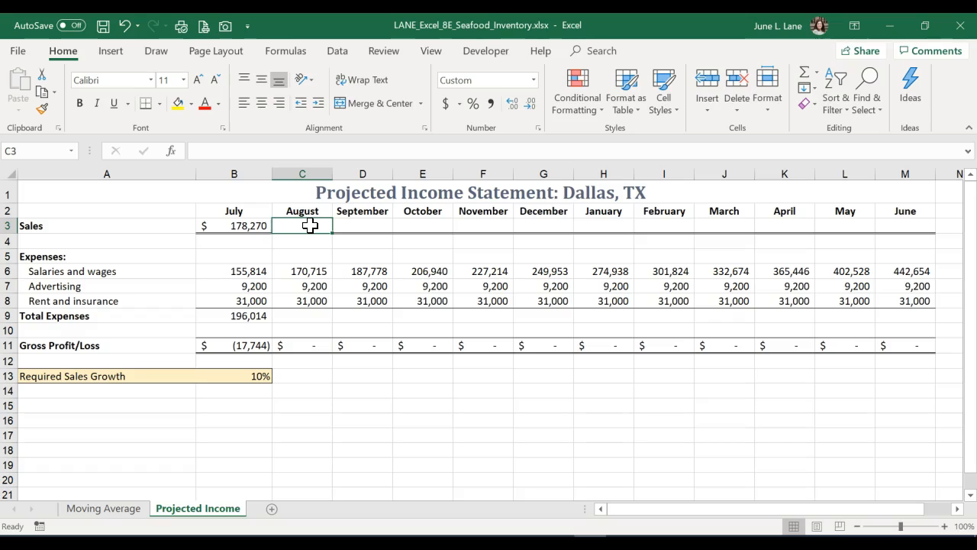
text(=)
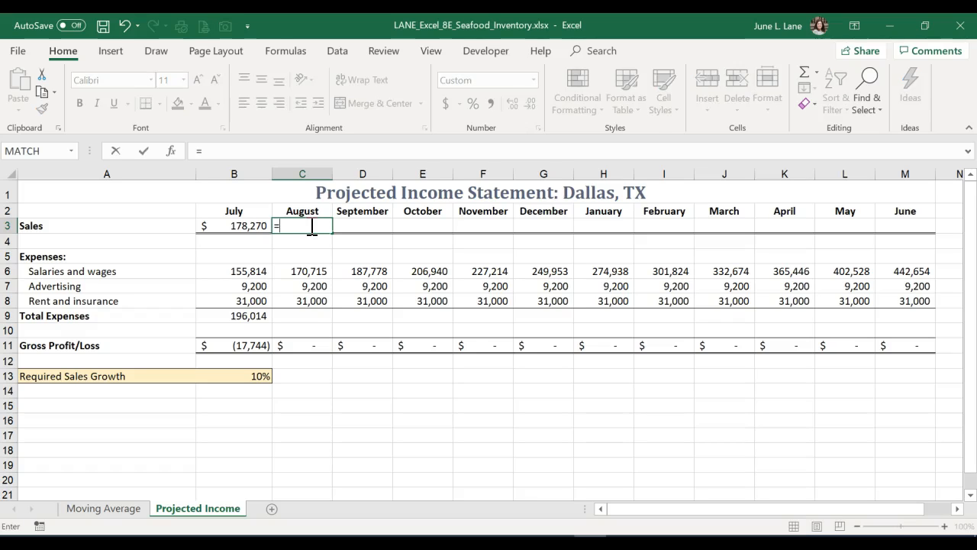
click(251, 225)
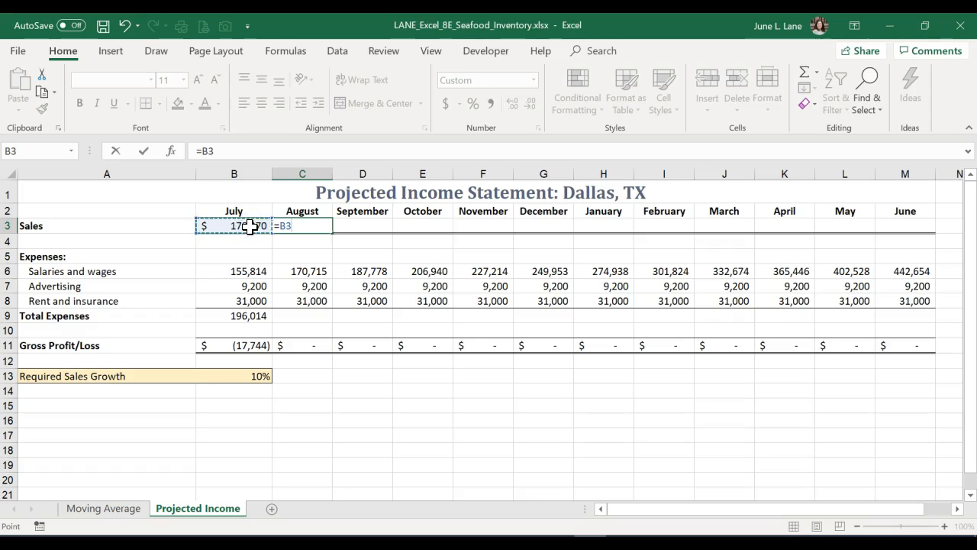
text(*(1+)
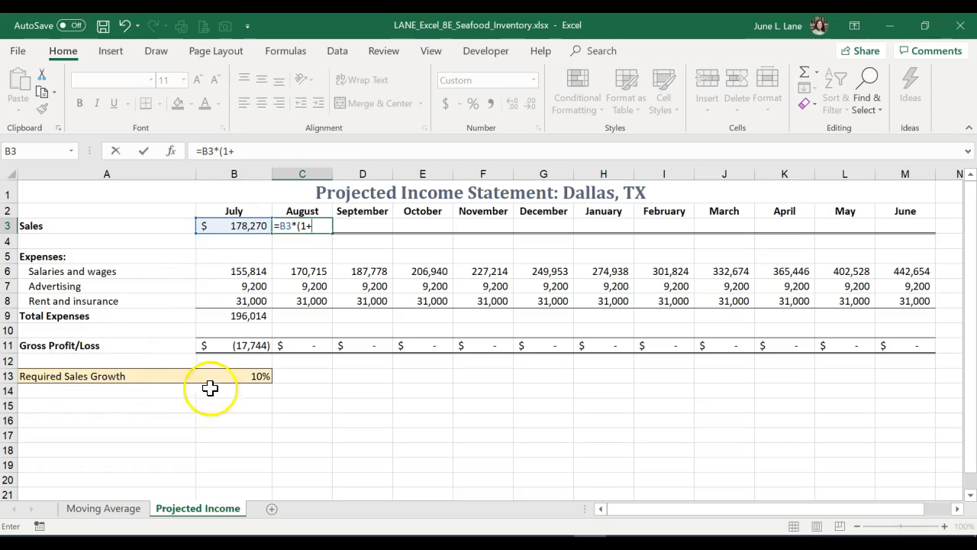
click(245, 380)
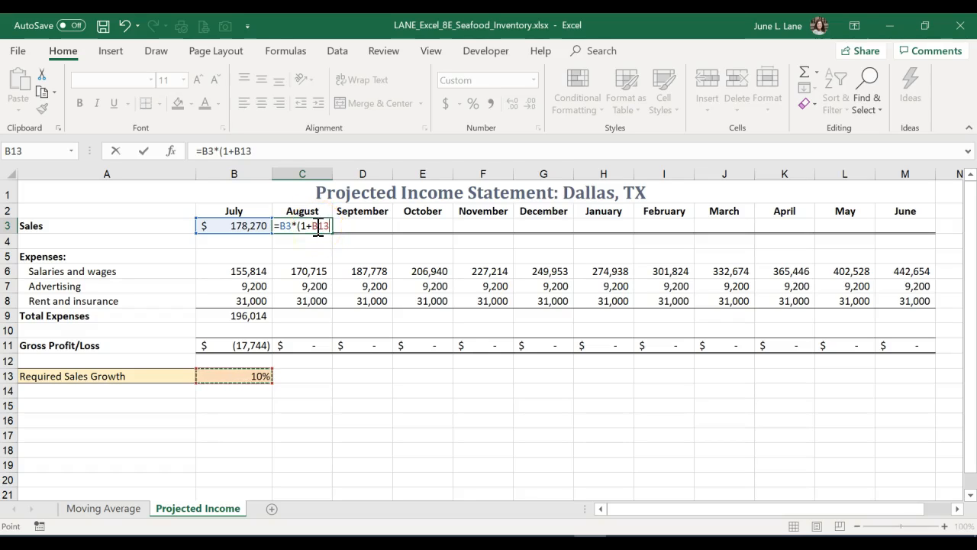
key(F4)
text())
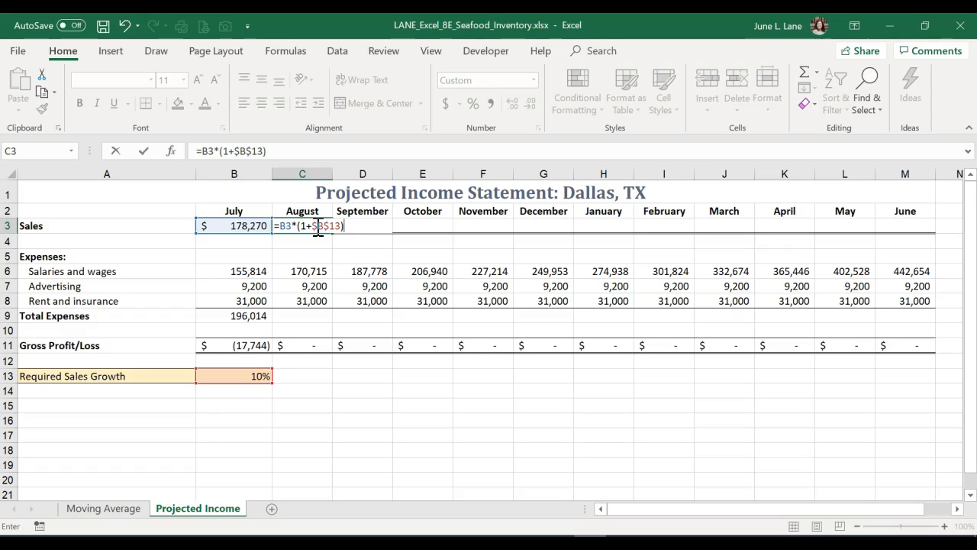
click(145, 158)
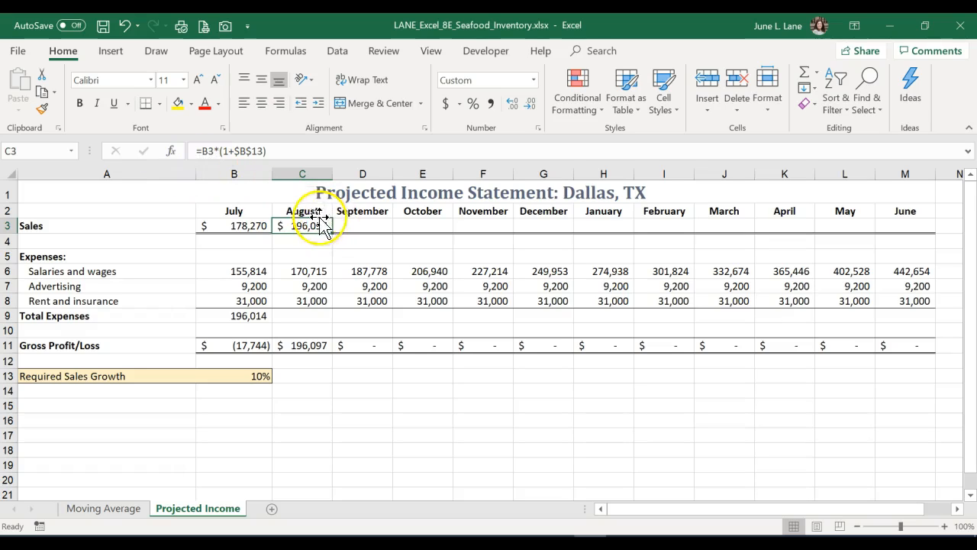
- Fill the Sales formula from C3 across to M3 and the Total Expenses formula from B9 across to M9
drag(331, 233, 919, 237)
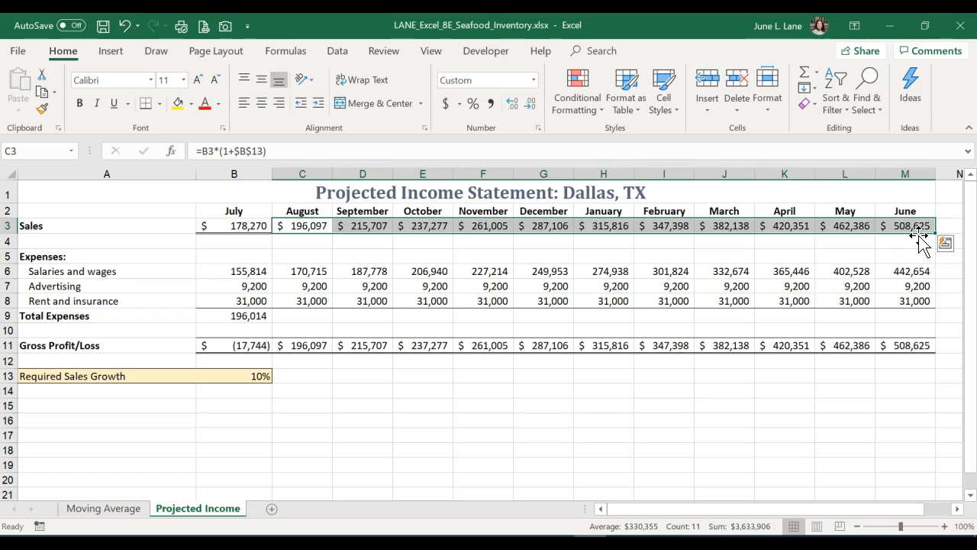
click(242, 271)
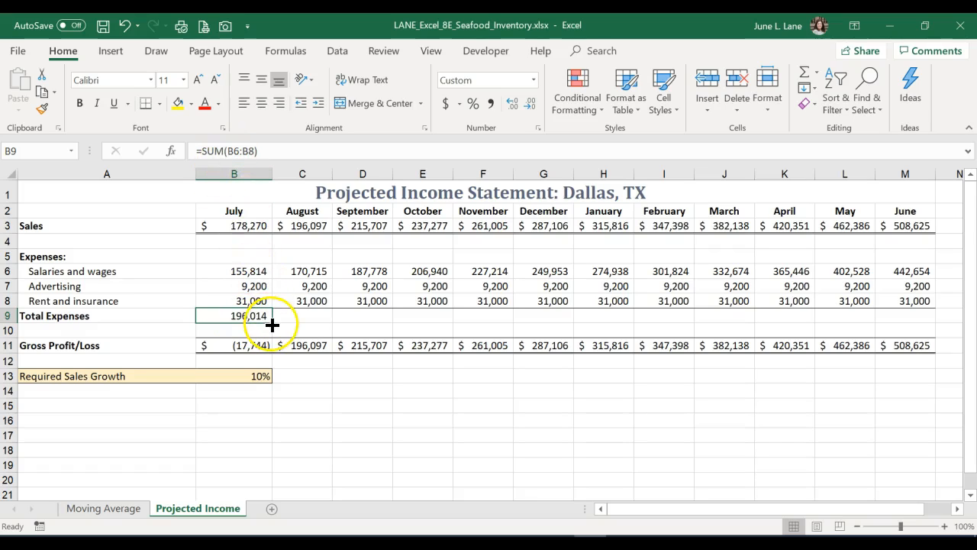
drag(272, 324, 921, 327)
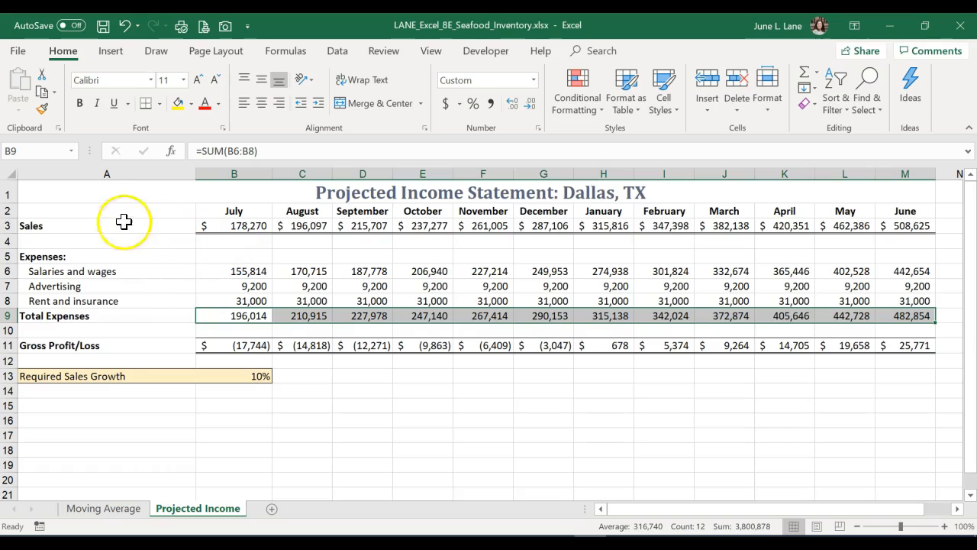
- Insert a 2-D Line chart from the month headings and Sales in A2:M3 plus Total Expenses in A9:M9
drag(38, 211, 895, 224)
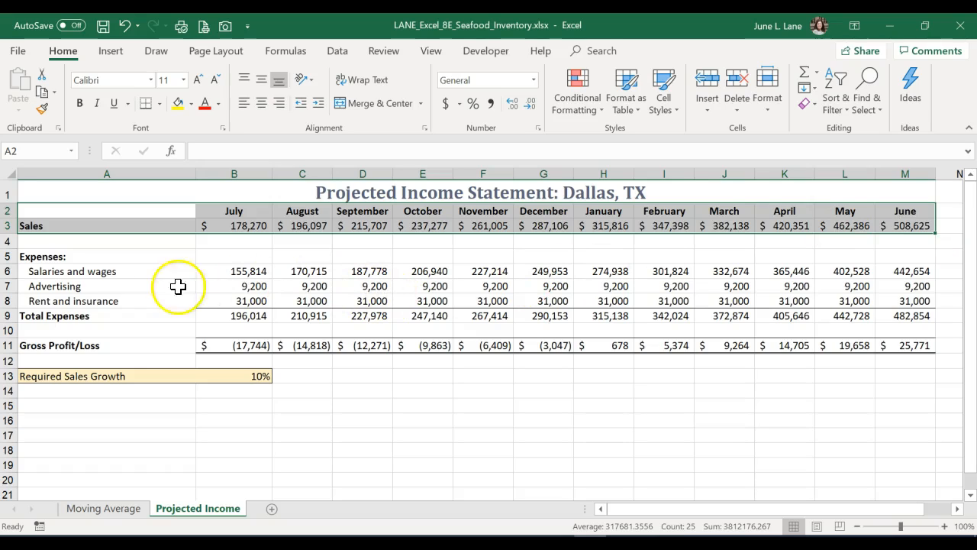
ctrl+click(159, 315)
drag(159, 315, 916, 315)
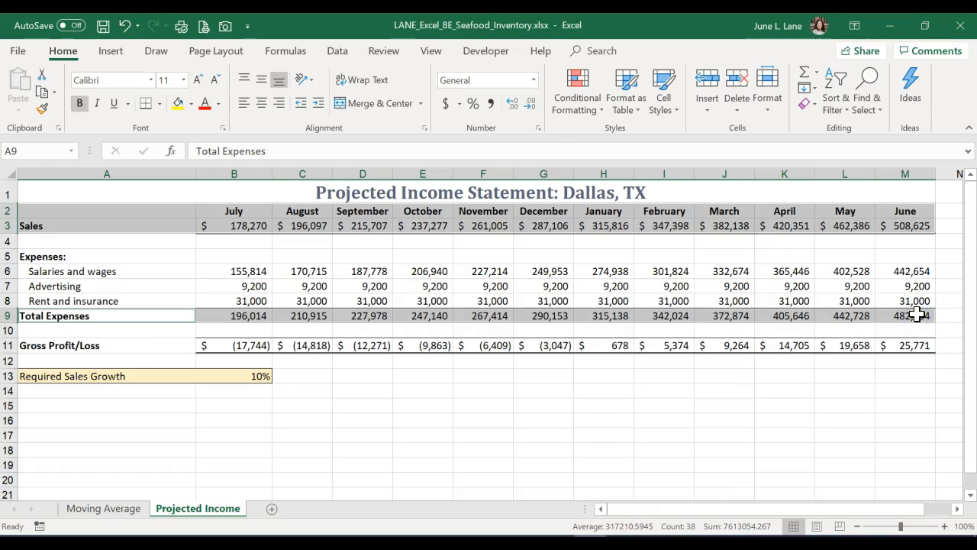
click(110, 52)
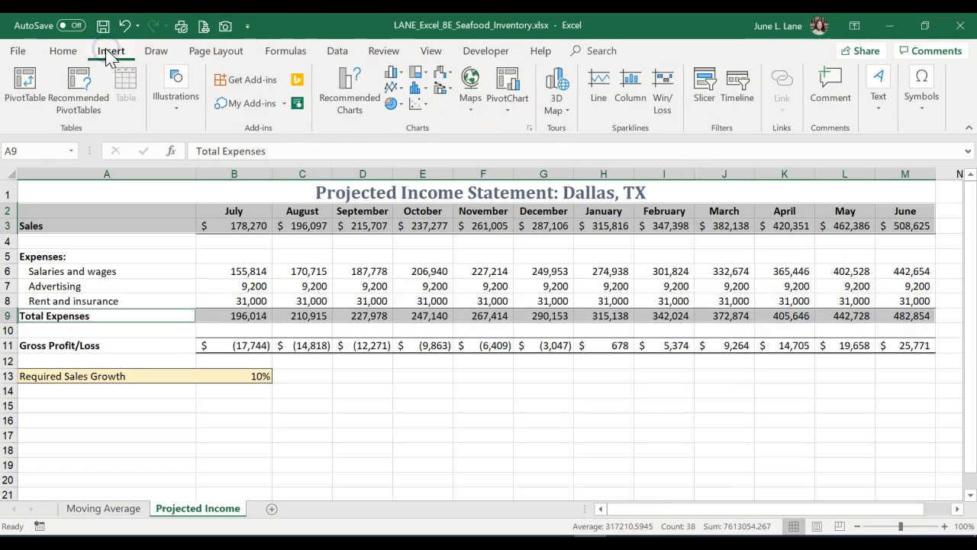
click(405, 97)
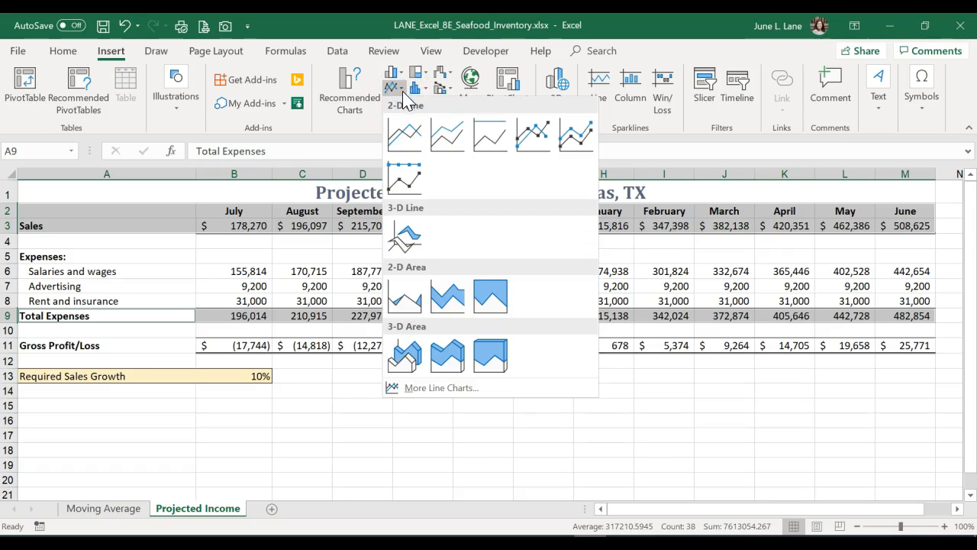
click(404, 135)
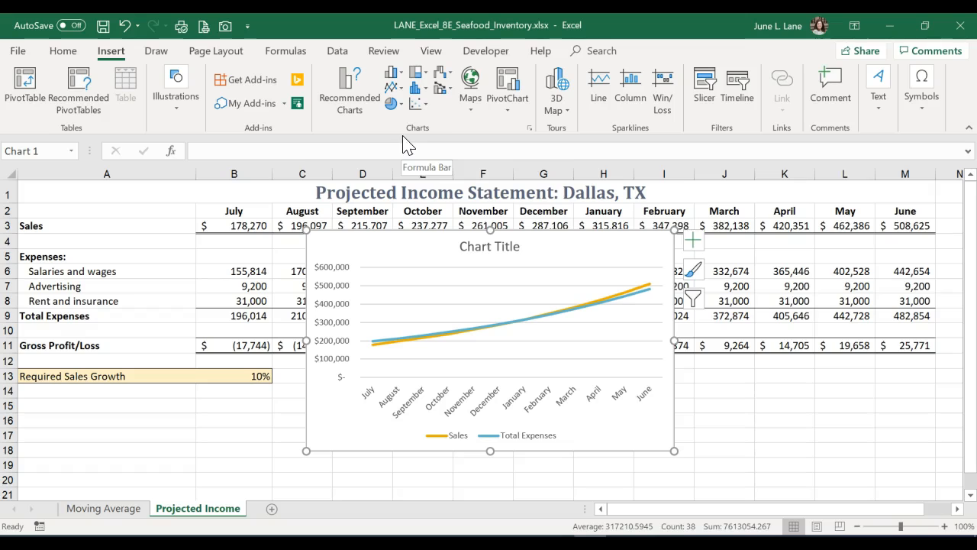
- Change the line chart's title to Expected Break-Even Point on a single line and dismiss the formatting pane
double_click(490, 245)
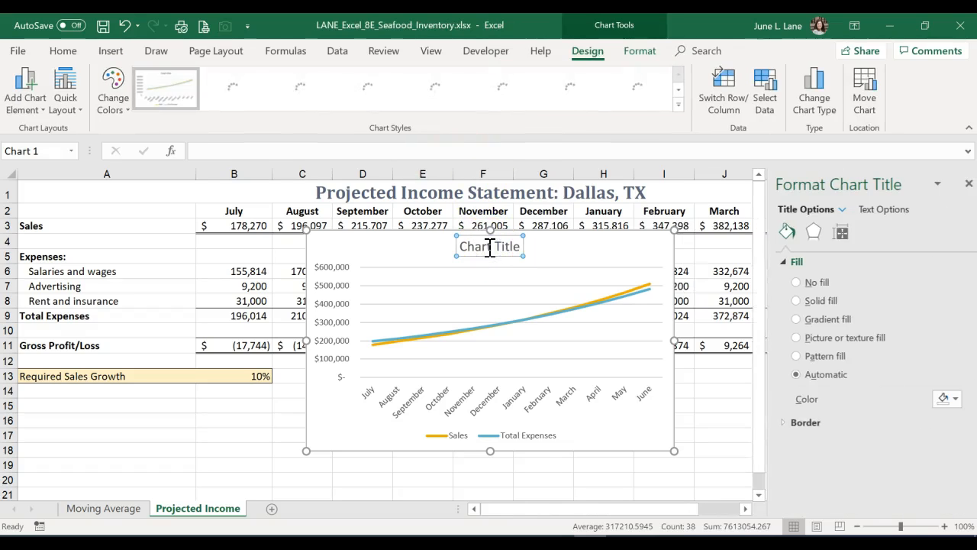
double_click(490, 246)
click(487, 245)
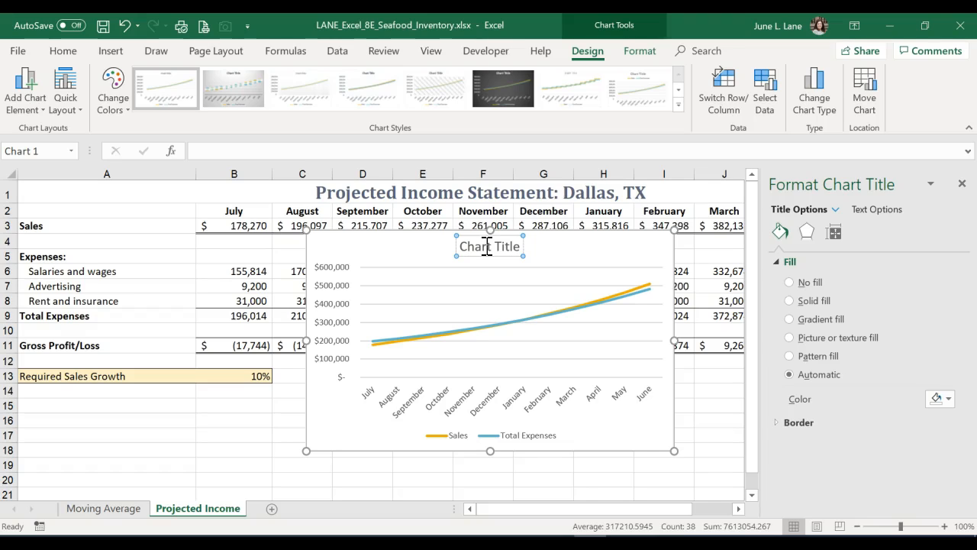
double_click(486, 246)
text(Expected)
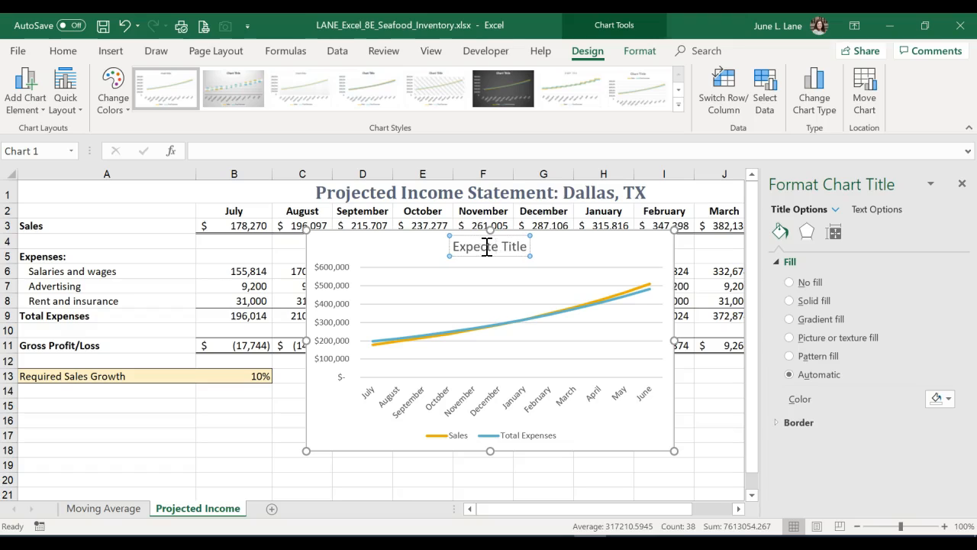
text( b)
key(Return)
text(b)
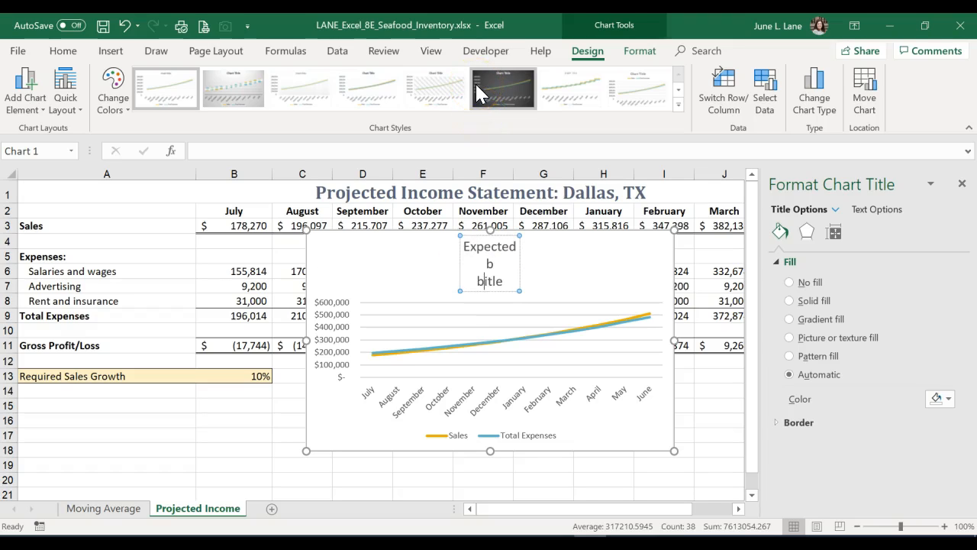
key(BackSpace)
key(BackSpace)
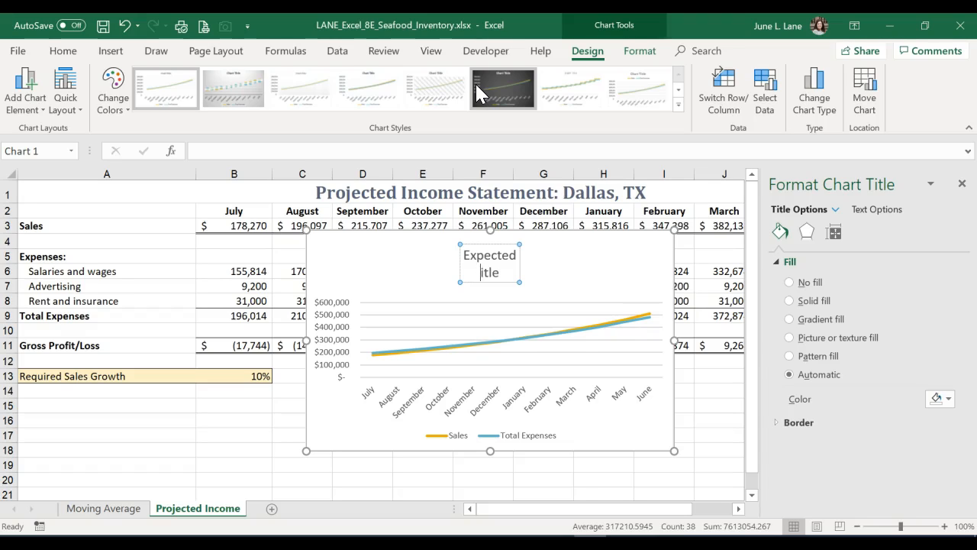
text(Break-e)
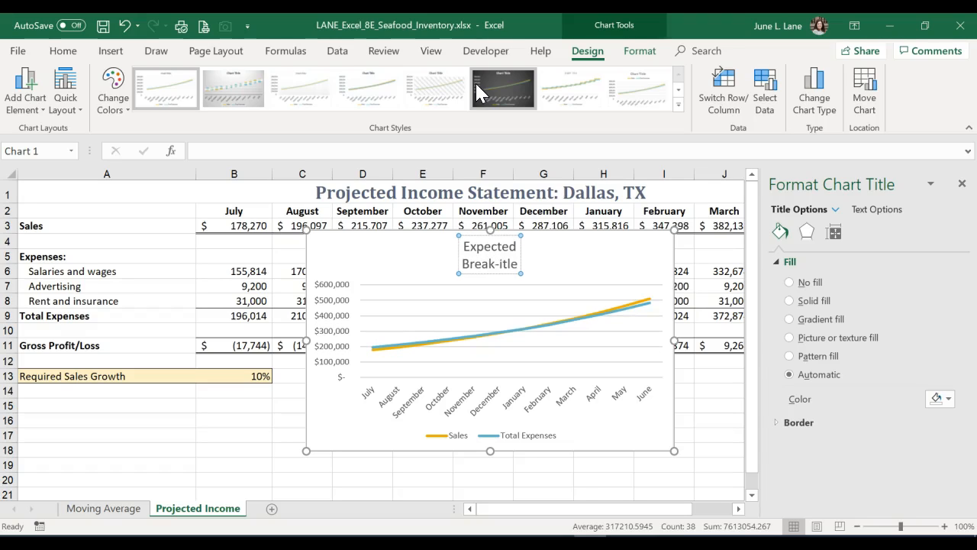
key(BackSpace)
text(Even P)
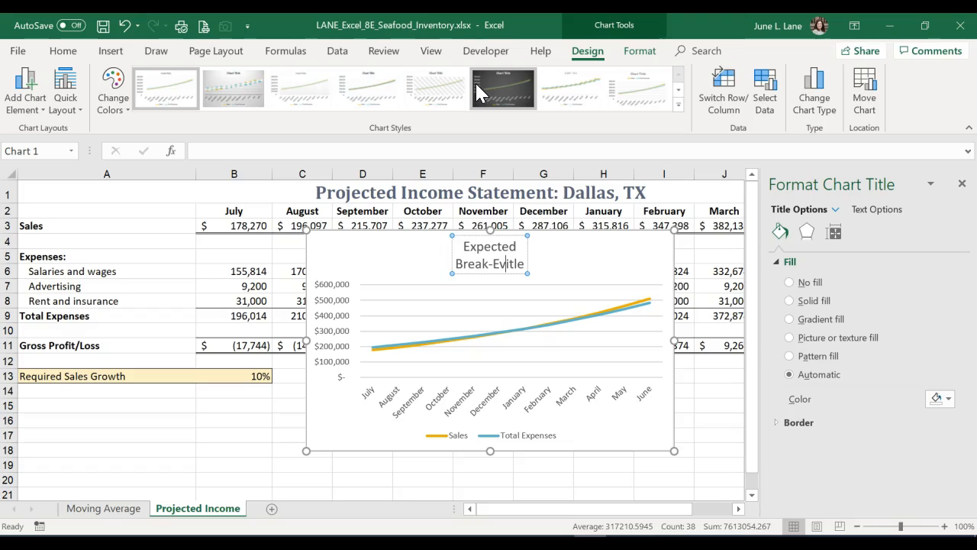
text(oint)
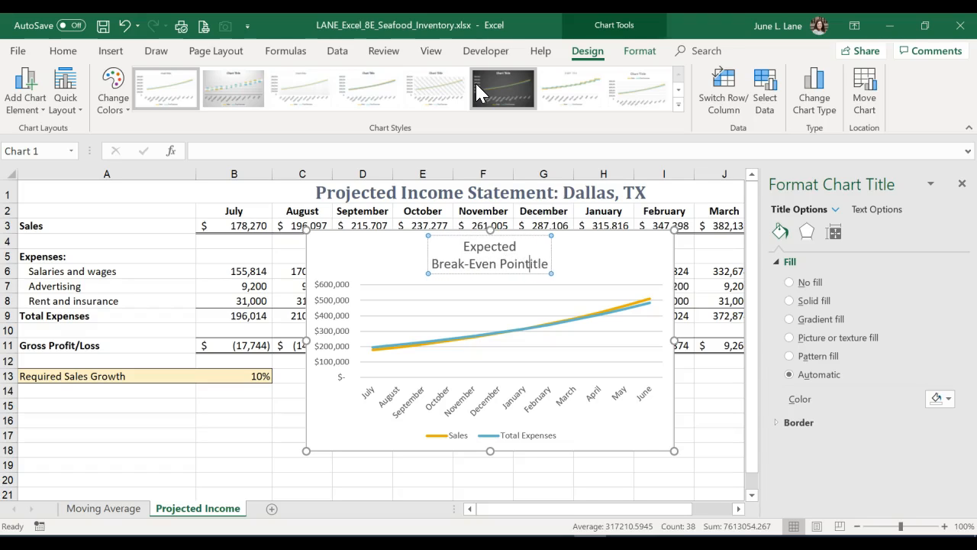
key(Delete)
key(Delete)
key(Delete)
key(Delete)
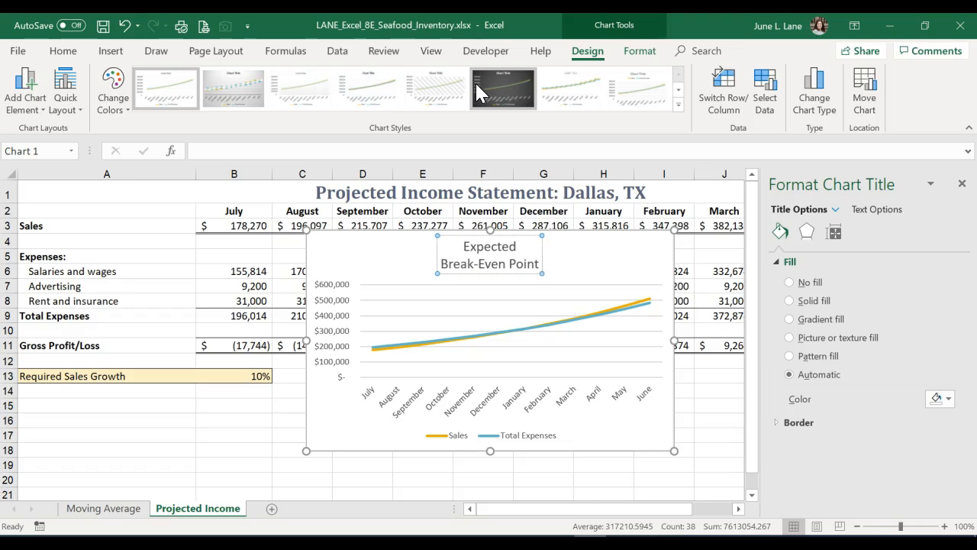
click(443, 264)
key(BackSpace)
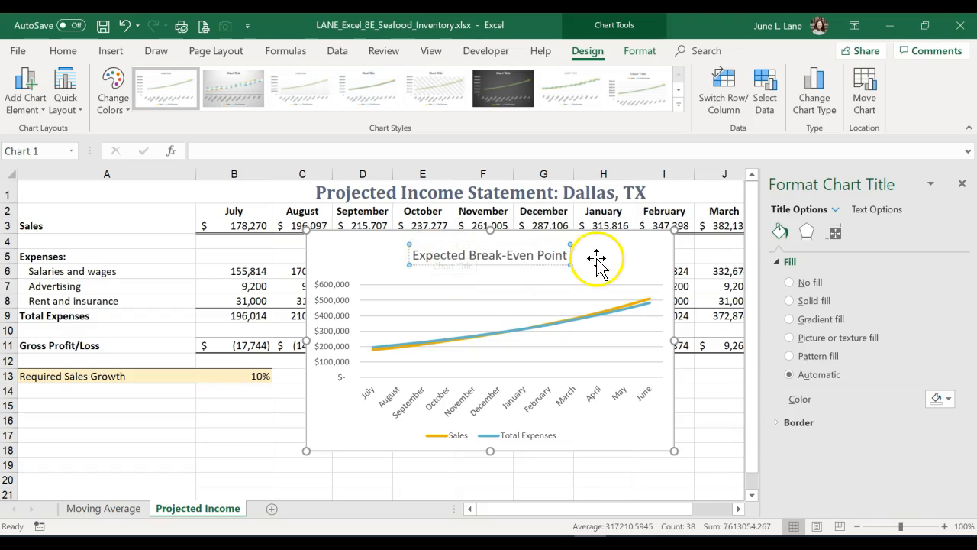
click(624, 244)
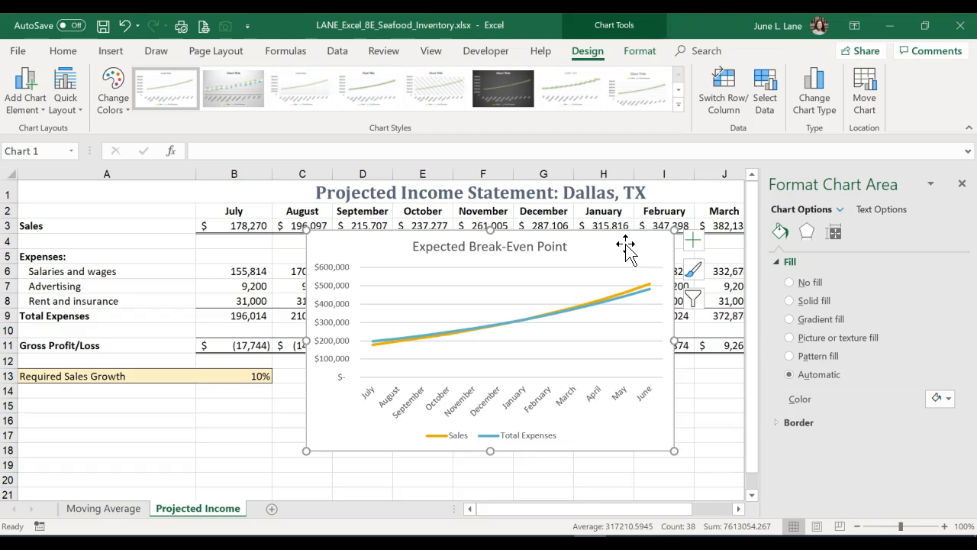
click(963, 187)
- Move the chart below the data so it starts at B15, and enlarge it to extend through column M and row 36
drag(366, 242, 261, 415)
scroll(564, 421, down, 3)
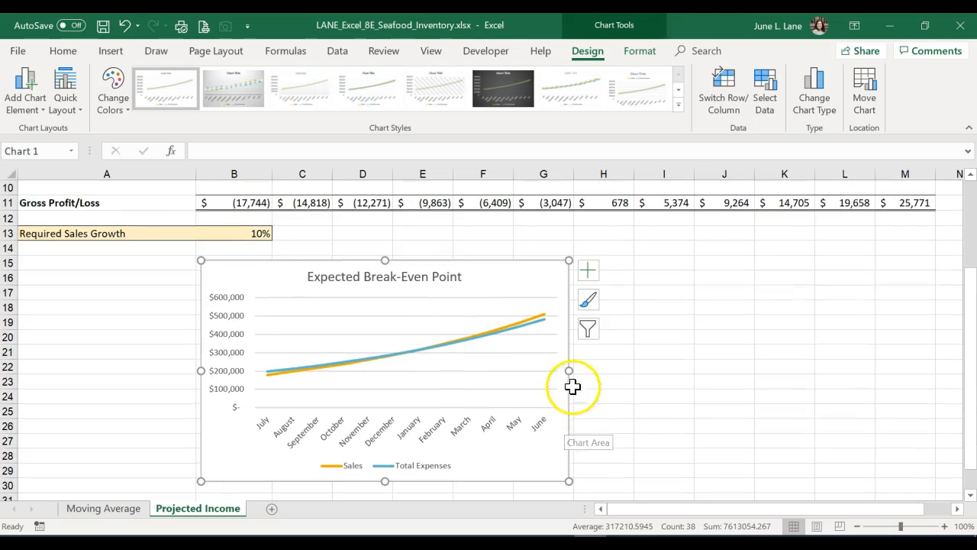
drag(569, 370, 928, 362)
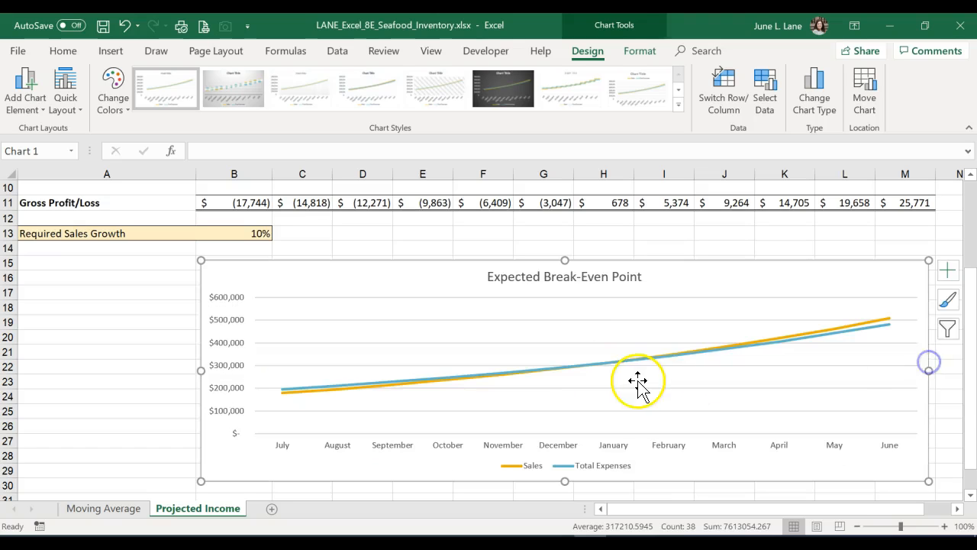
scroll(637, 383, down, 2)
drag(564, 392, 558, 486)
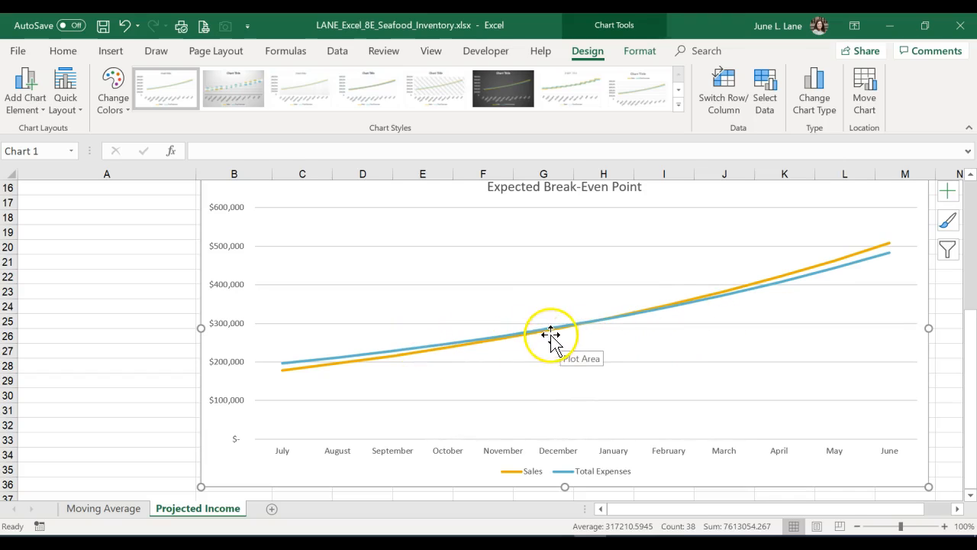
- Examine where the Sales and Total Expenses lines cross and compare it with the monthly Gross Profit/Loss and Required Sales Growth
mouse_move(595, 333)
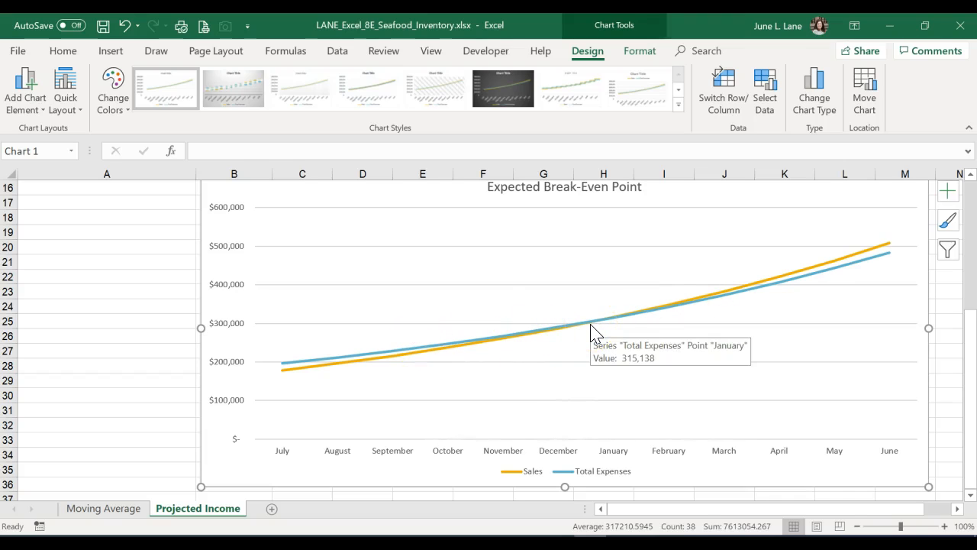
scroll(596, 333, up, 3)
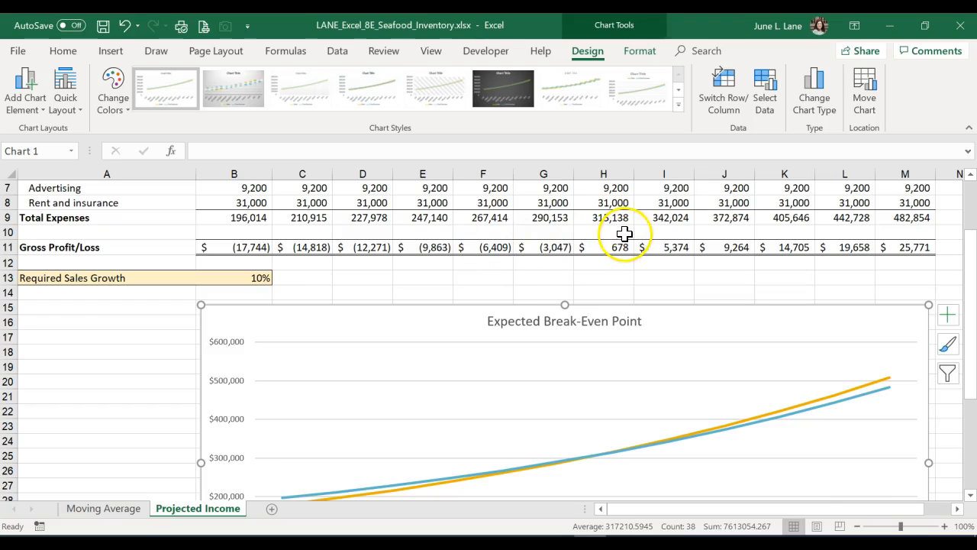
scroll(624, 234, up, 2)
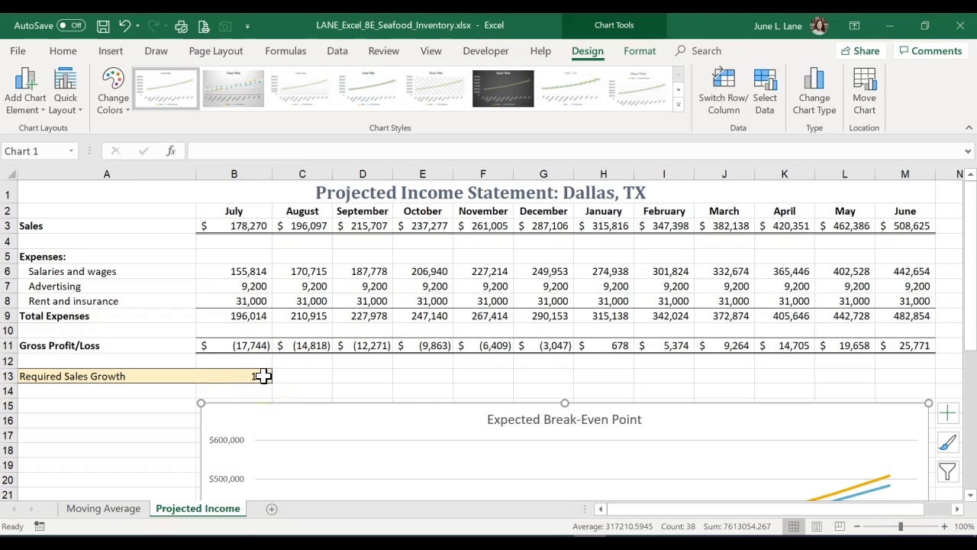
scroll(308, 374, down, 2)
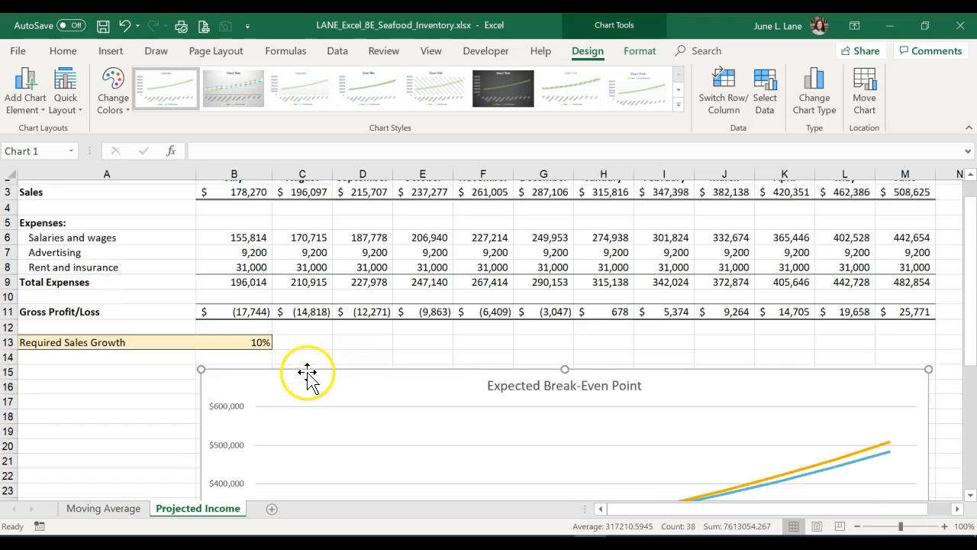
scroll(308, 374, down, 4)
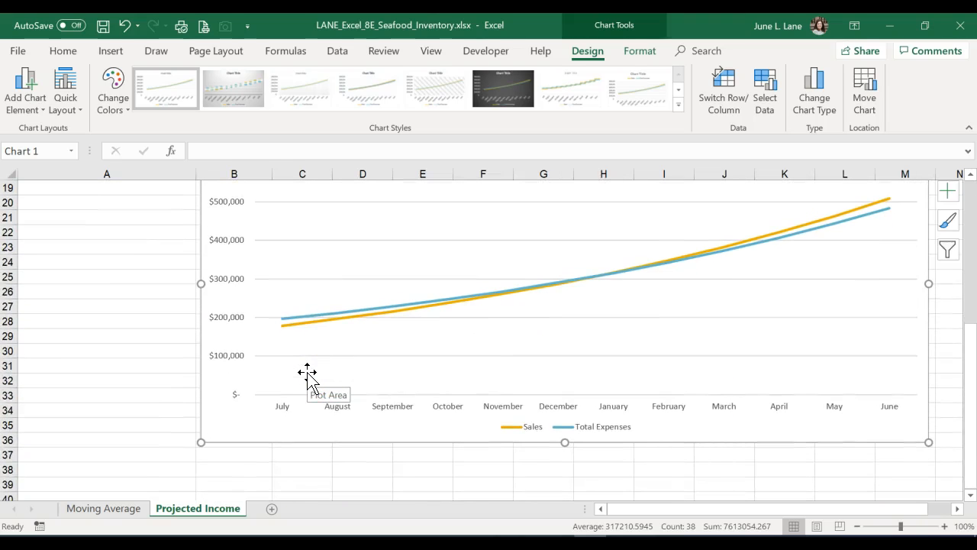
- Set the minimum bound of the Expected Break-Even Point chart's vertical axis to 150000
scroll(308, 374, up, 1)
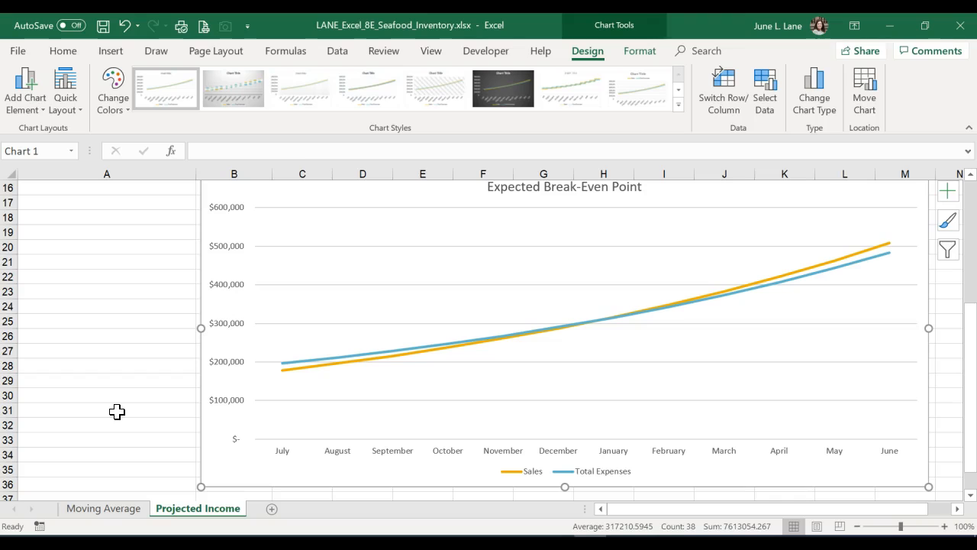
click(231, 286)
double_click(231, 288)
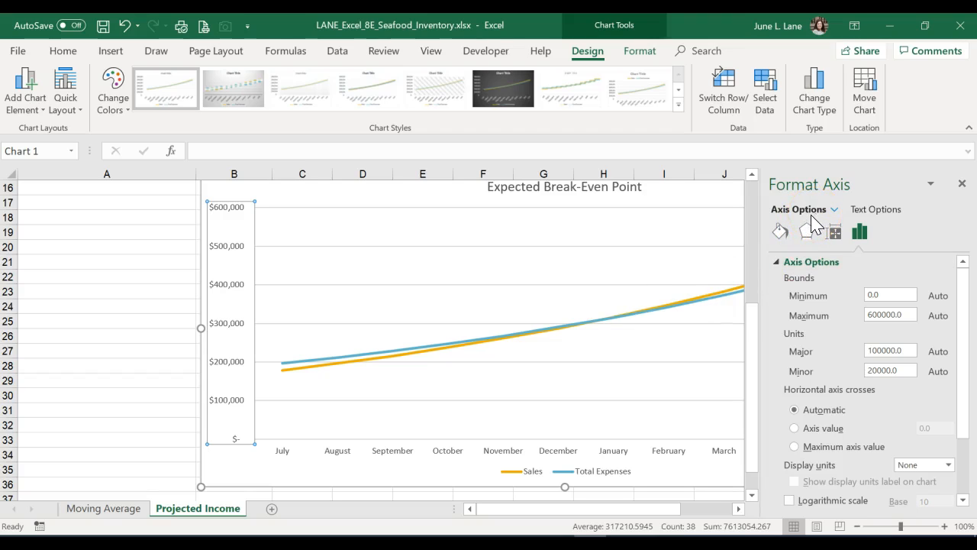
drag(879, 295, 858, 298)
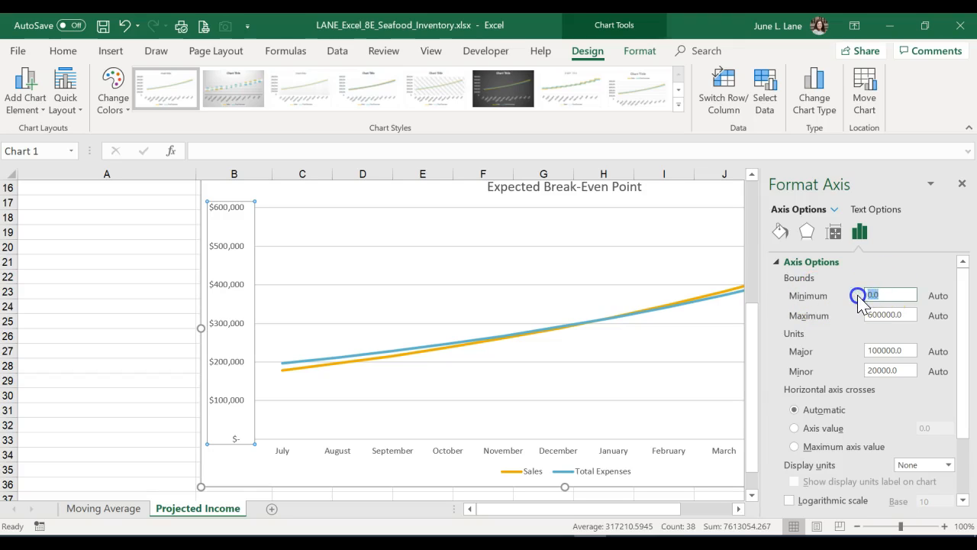
text(150000)
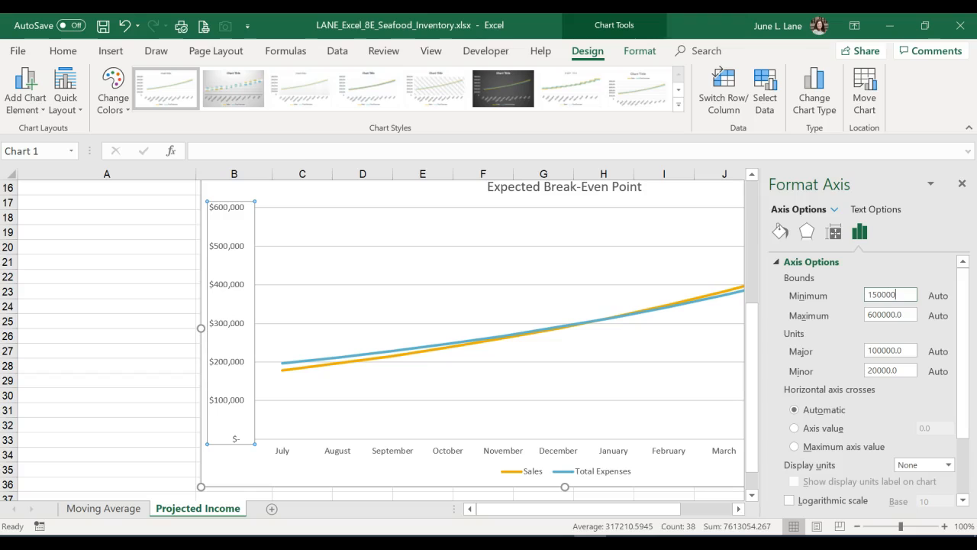
- Set the maximum bound of the chart's vertical axis to 500000 and check the line crossing
click(870, 315)
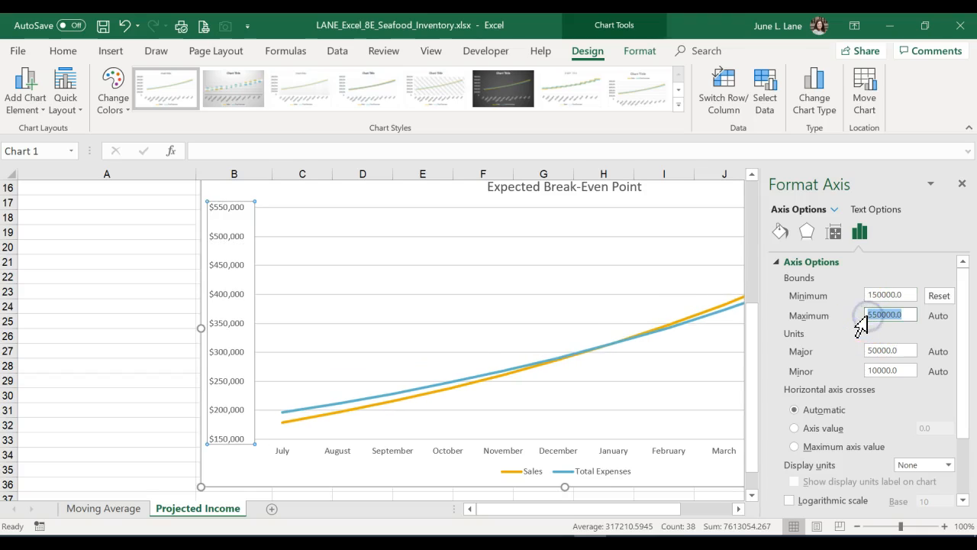
click(874, 317)
key(BackSpace)
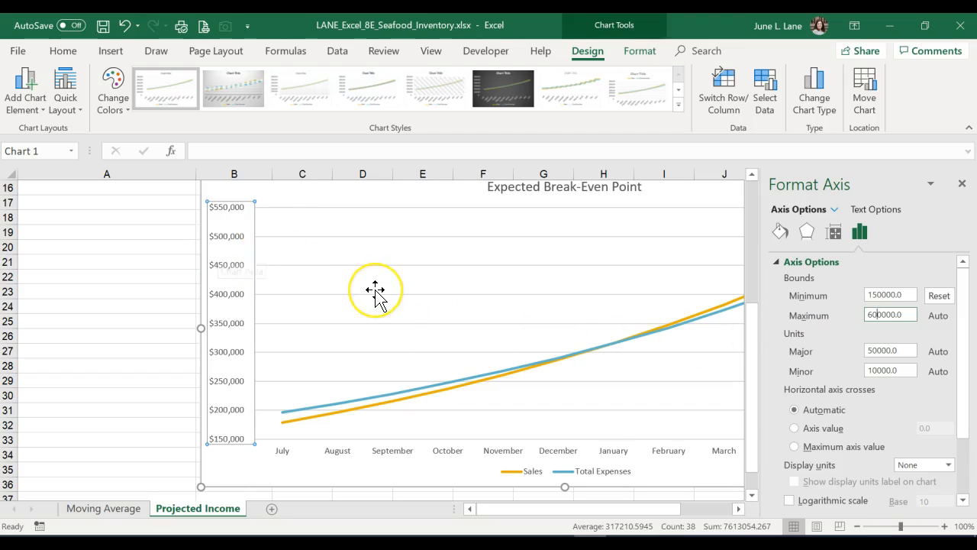
click(832, 327)
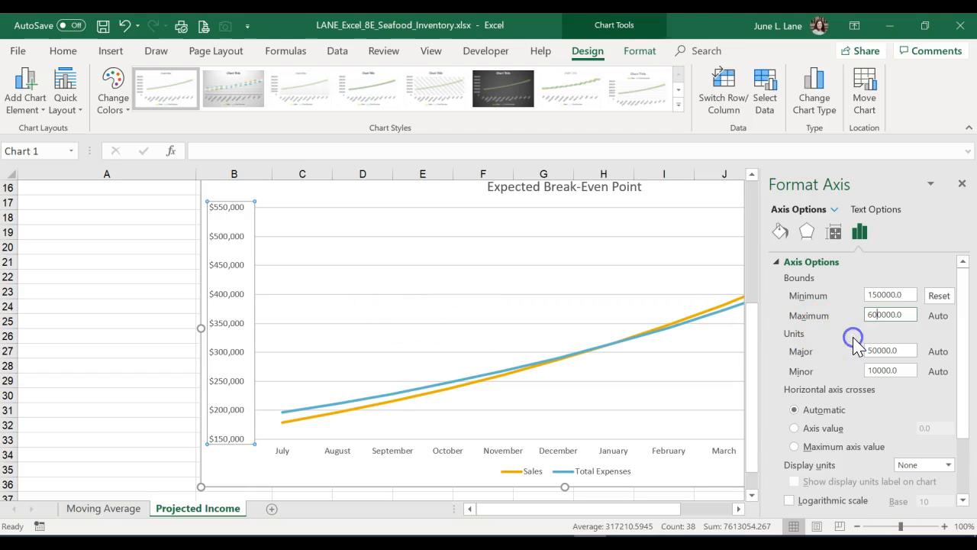
click(872, 315)
drag(873, 314, 867, 315)
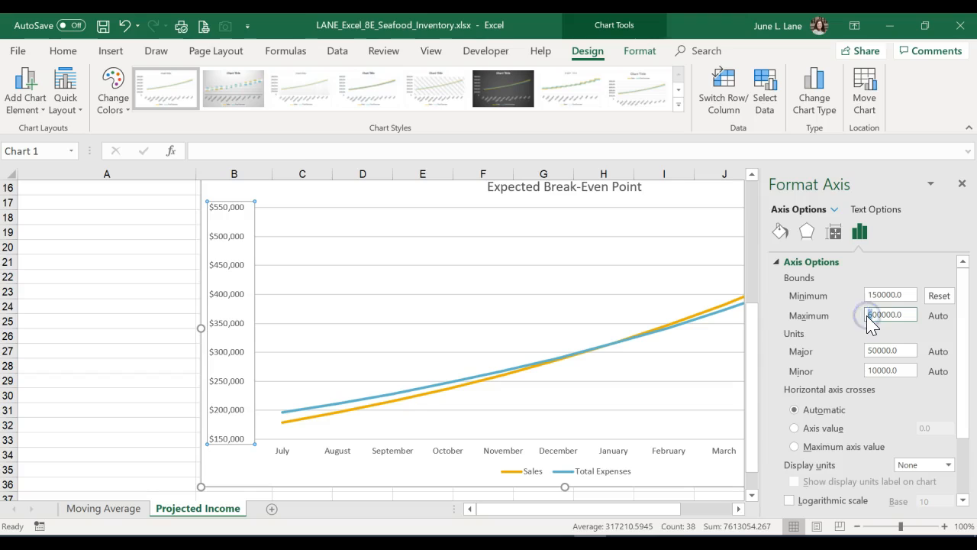
text(5)
key(Return)
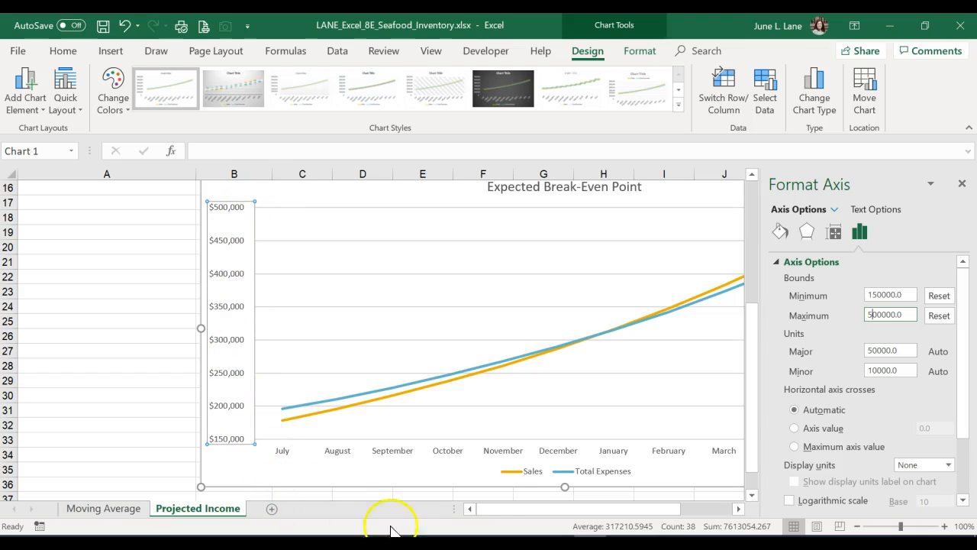
drag(524, 512, 542, 519)
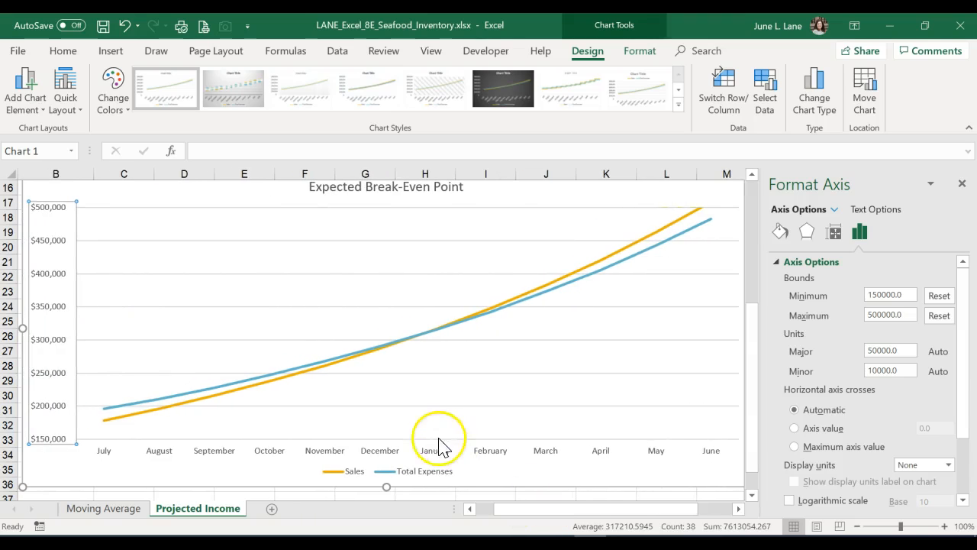
mouse_move(425, 336)
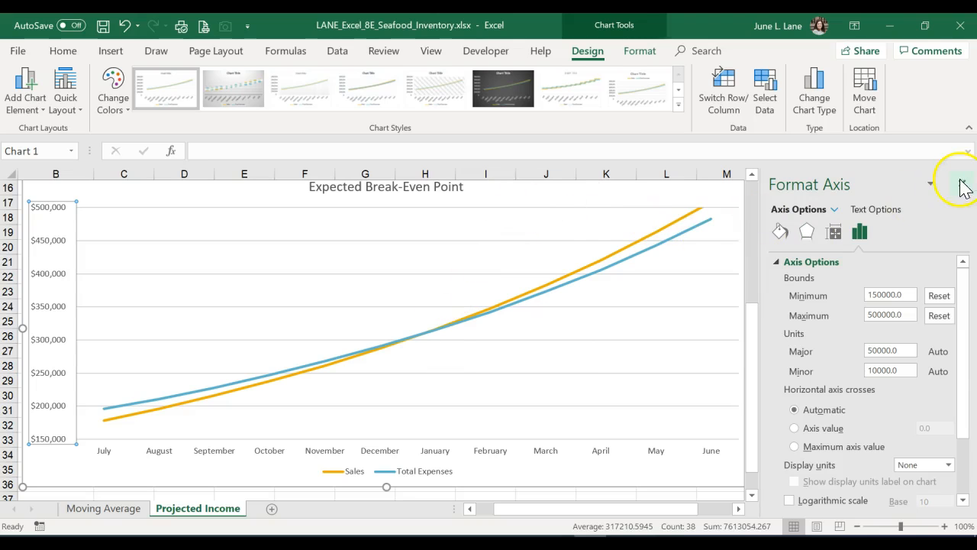
- Give both the plot area and the chart area of the break-even chart a solid light orange fill
scroll(637, 231, up, 3)
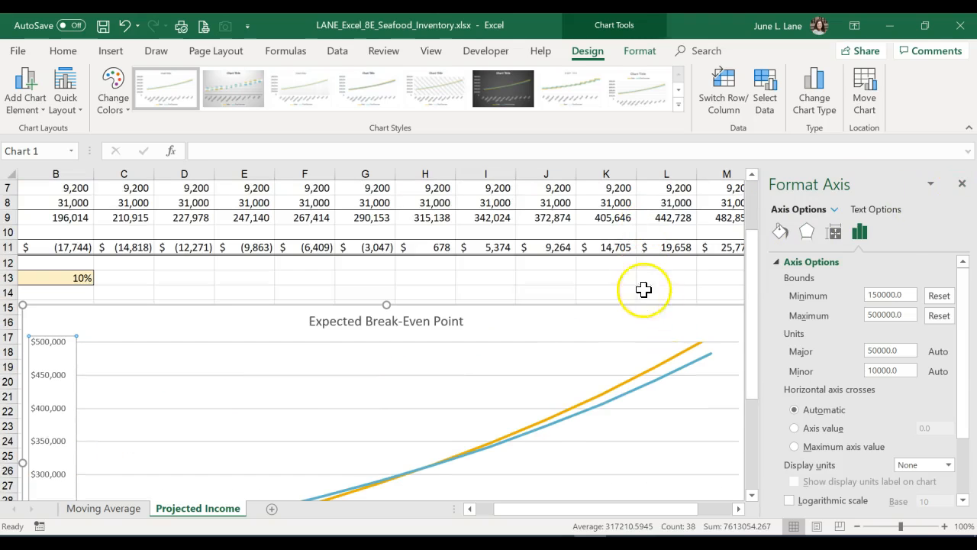
click(628, 310)
click(607, 343)
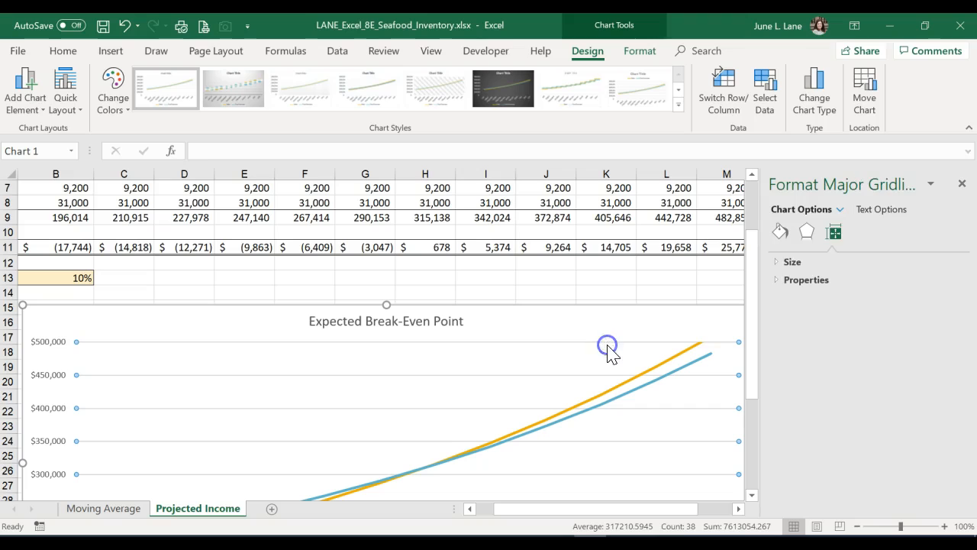
click(608, 341)
click(781, 233)
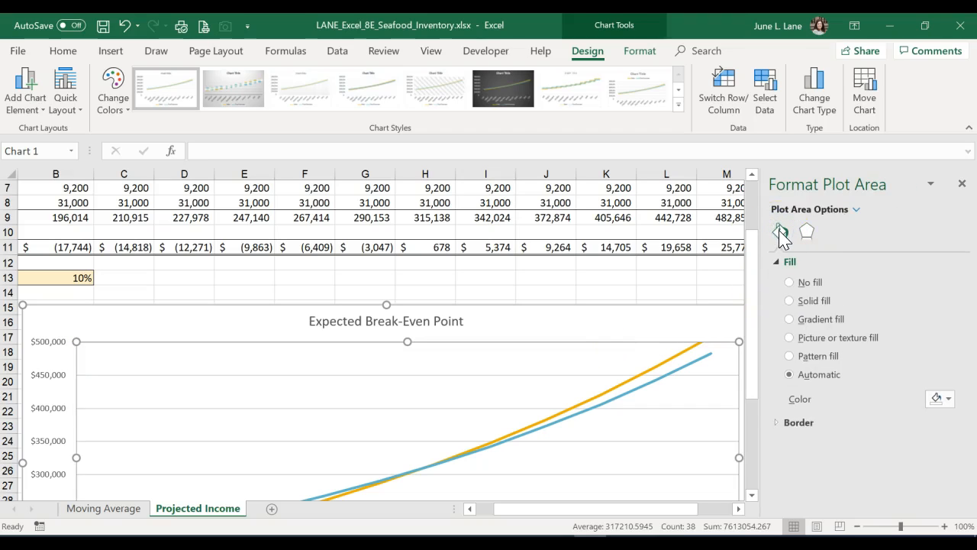
click(790, 300)
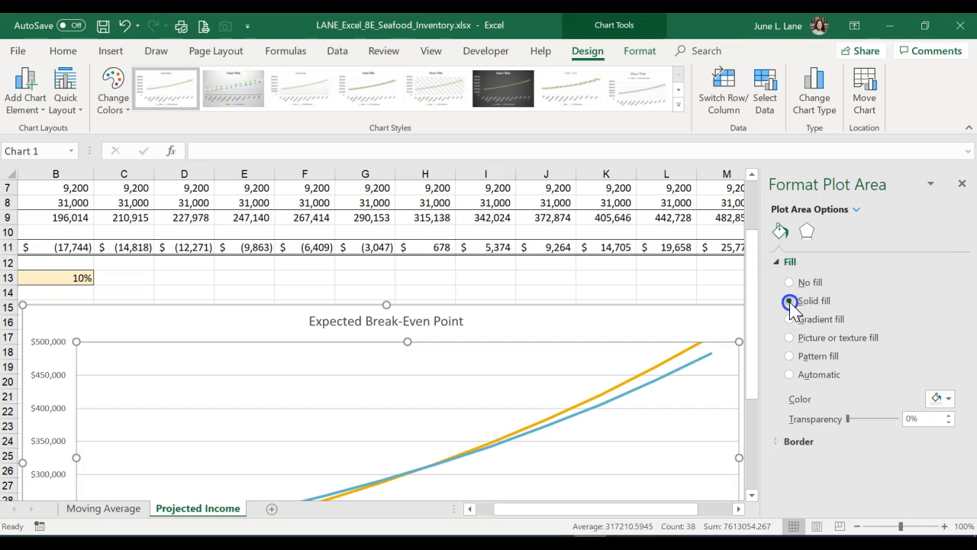
click(943, 399)
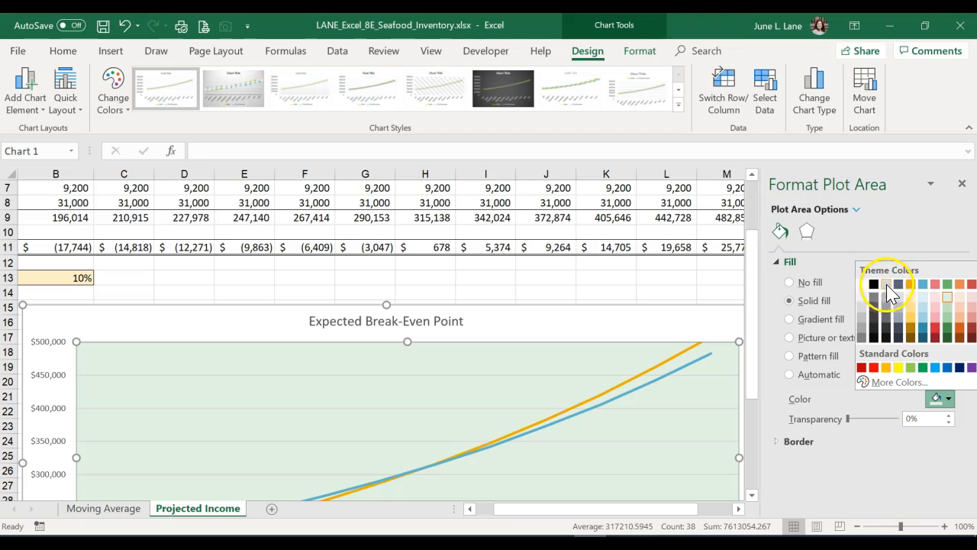
click(910, 296)
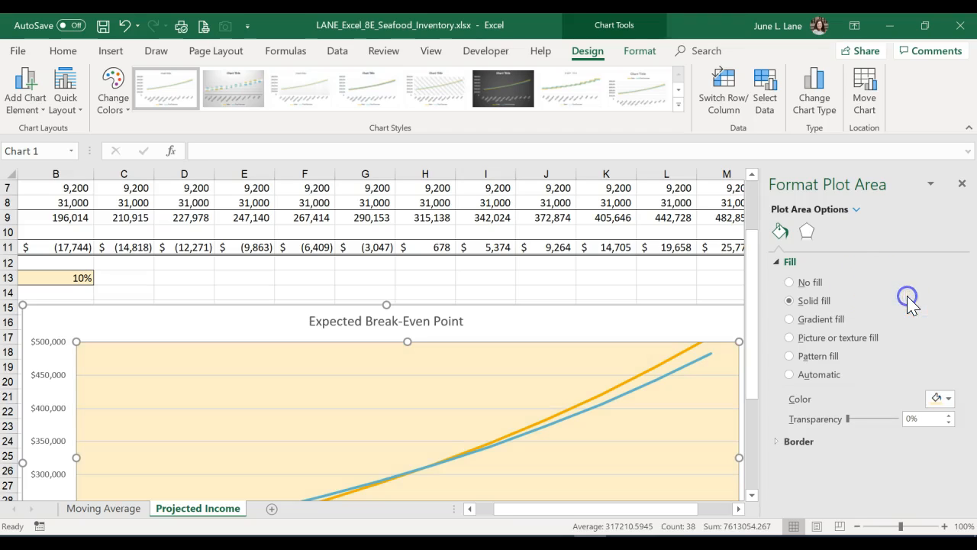
click(698, 309)
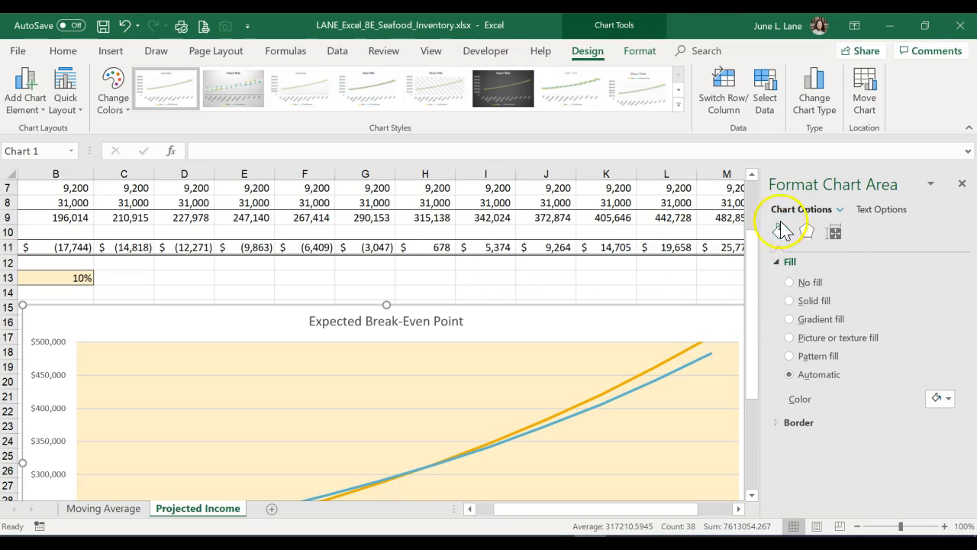
click(790, 302)
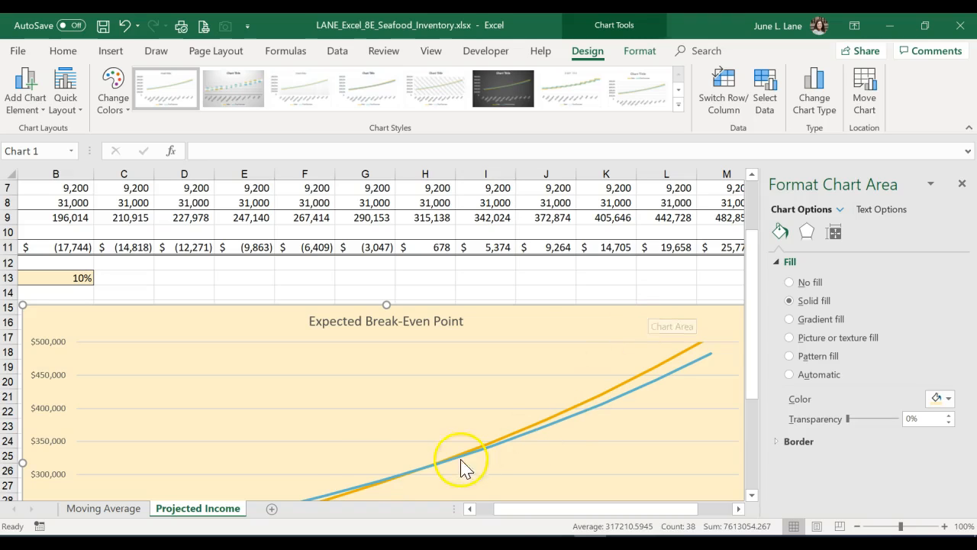
- Group the Moving Average and Projected Income sheets and add a custom footer with the file name in the left section
right_click(196, 510)
click(224, 502)
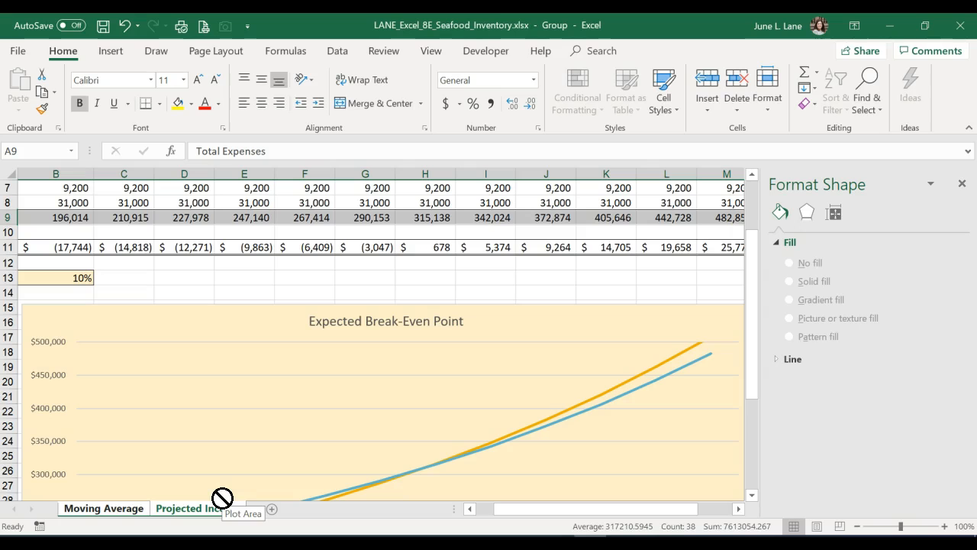
click(238, 55)
click(355, 127)
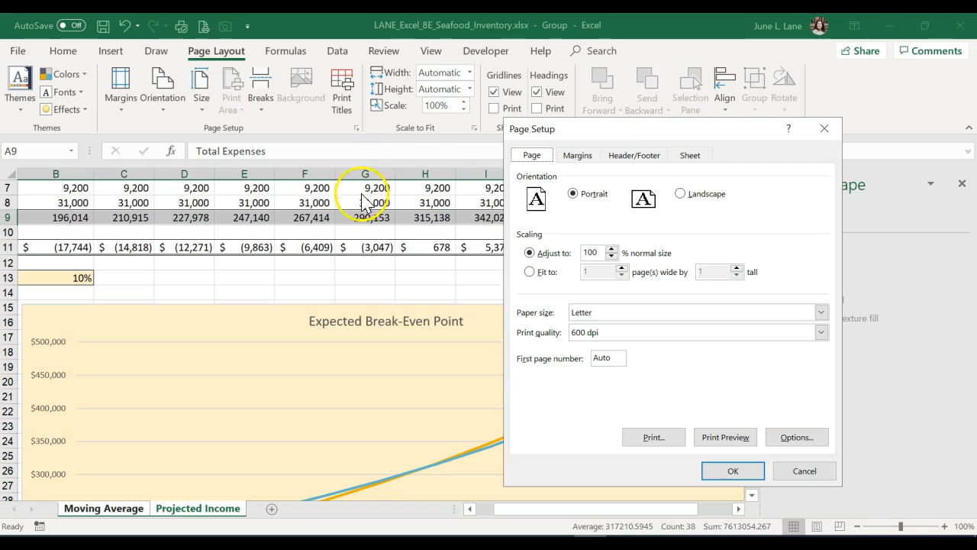
click(625, 155)
click(713, 262)
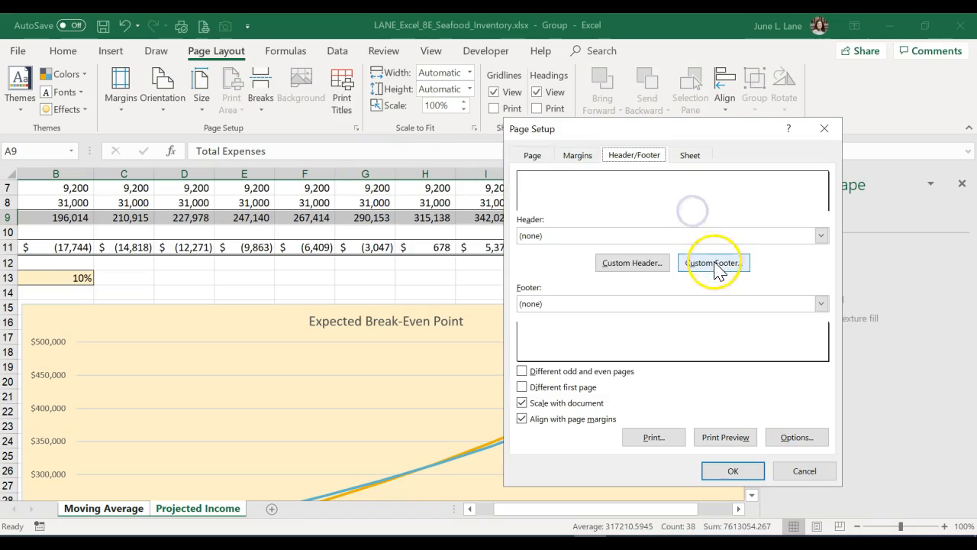
click(444, 356)
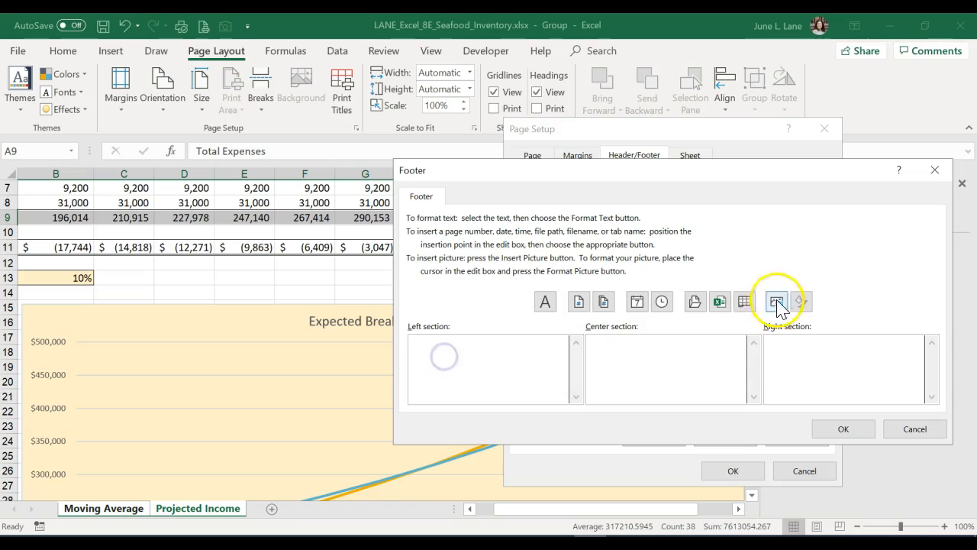
click(719, 302)
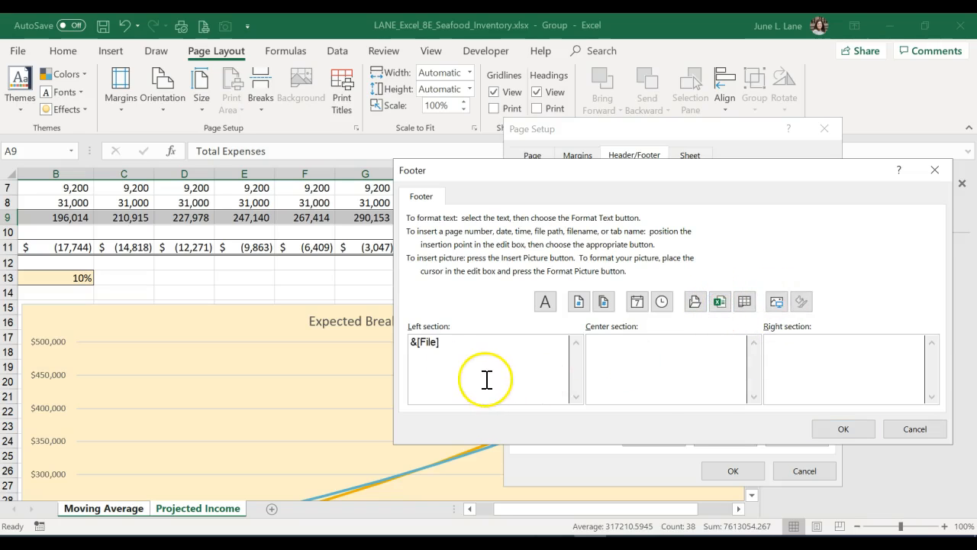
click(828, 428)
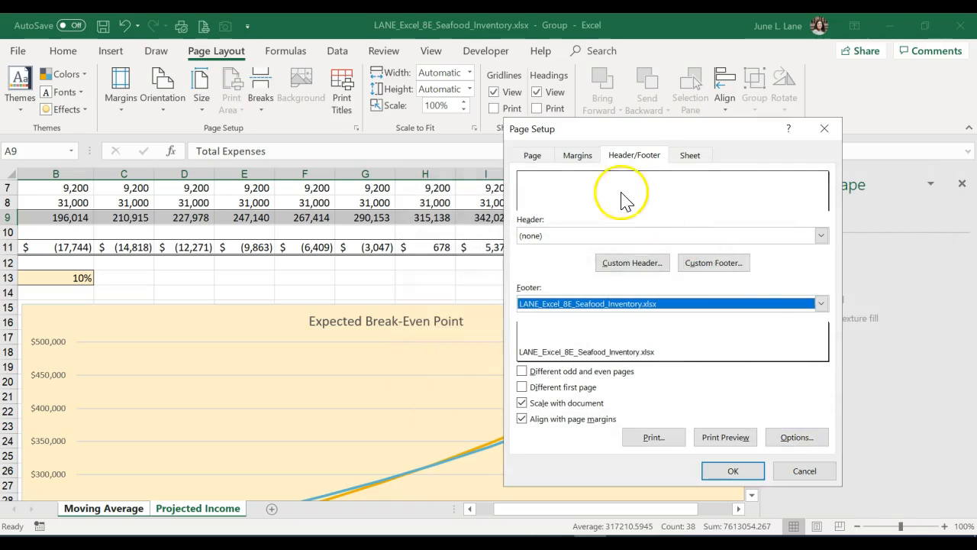
- Center the grouped sheets horizontally on the page and set their orientation to Landscape
click(574, 156)
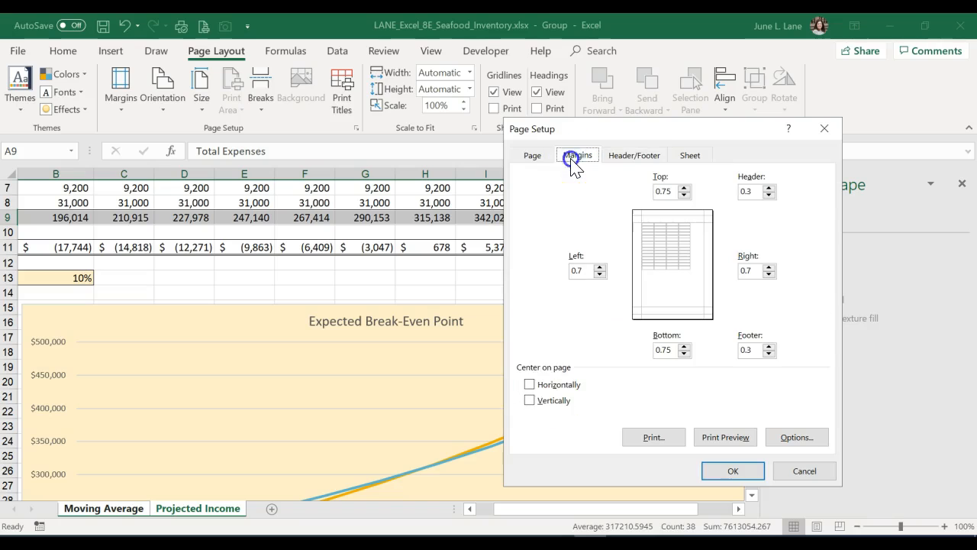
click(529, 385)
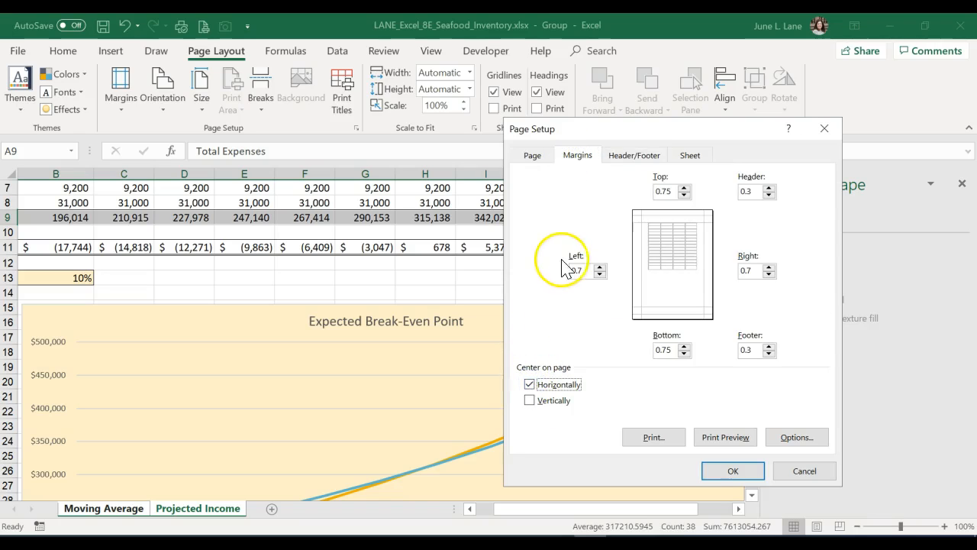
click(531, 155)
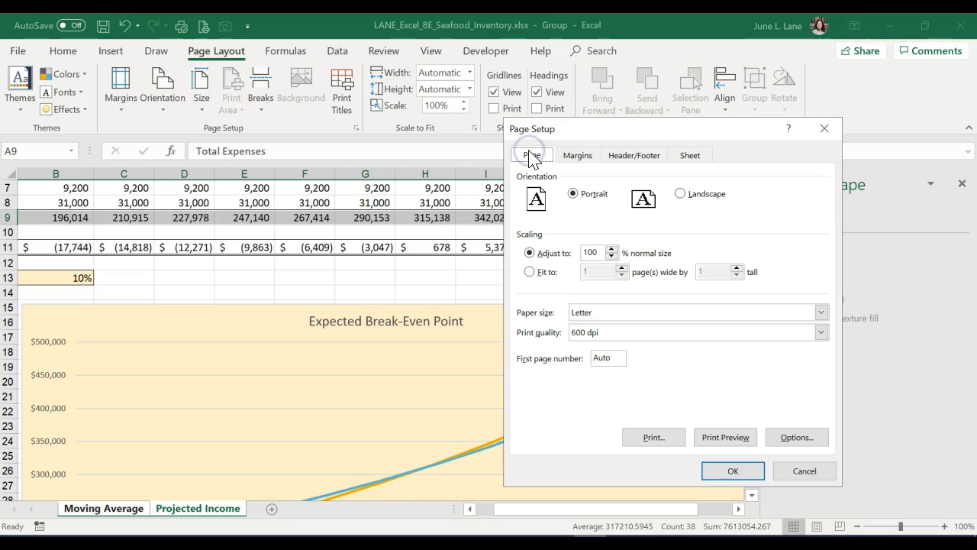
click(680, 193)
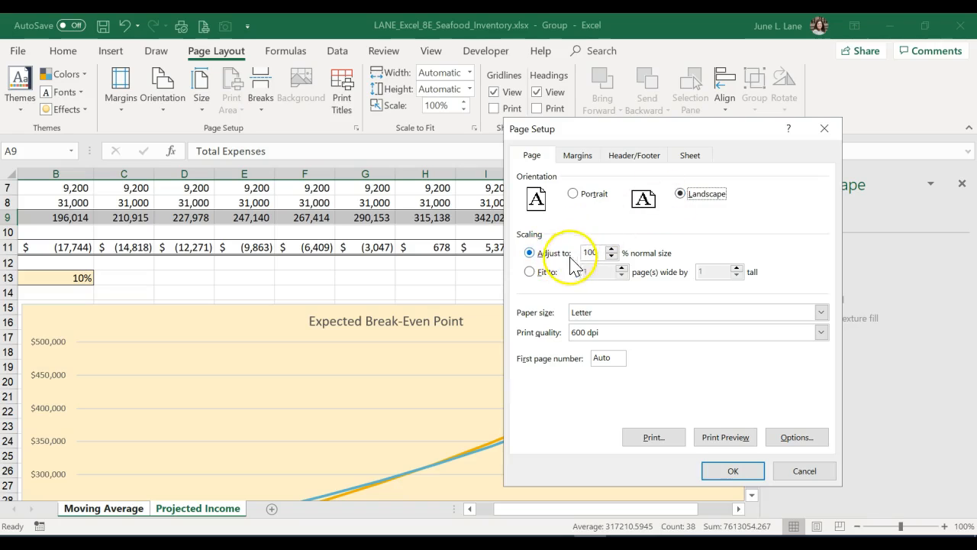
- Scale the grouped sheets to fit 1 page wide with automatic height and apply the page setup
click(530, 273)
double_click(590, 274)
double_click(700, 273)
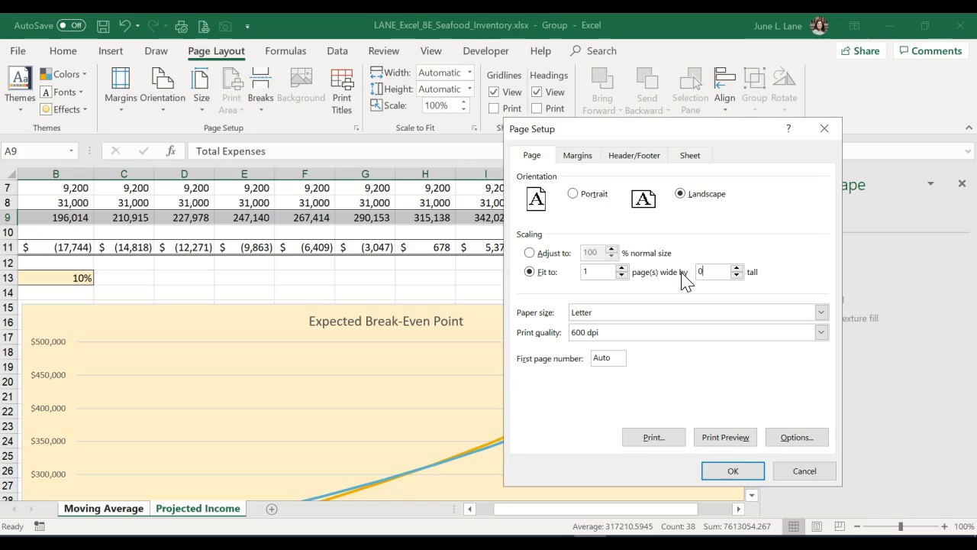
click(799, 259)
click(735, 471)
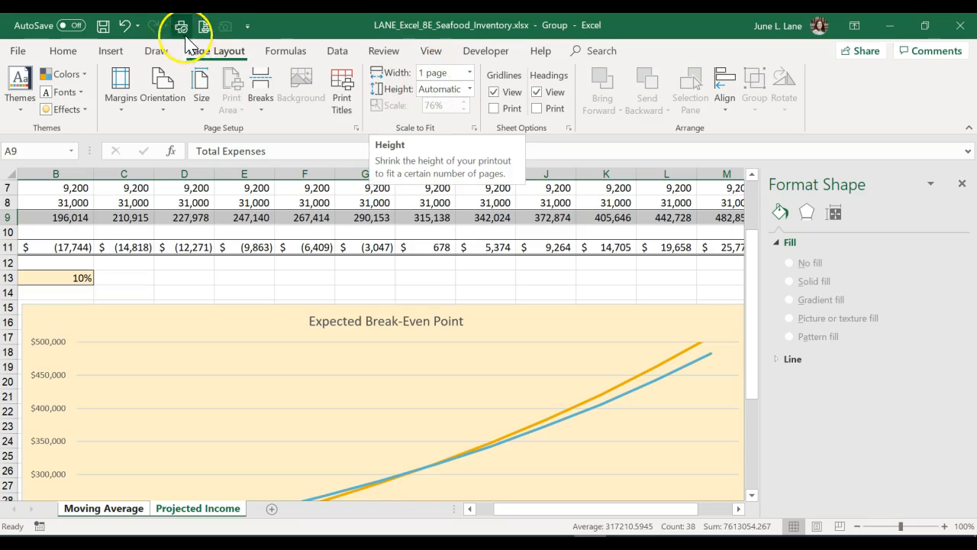
- Check both sheets' layout and footer in the print preview and return to the workbook
click(203, 26)
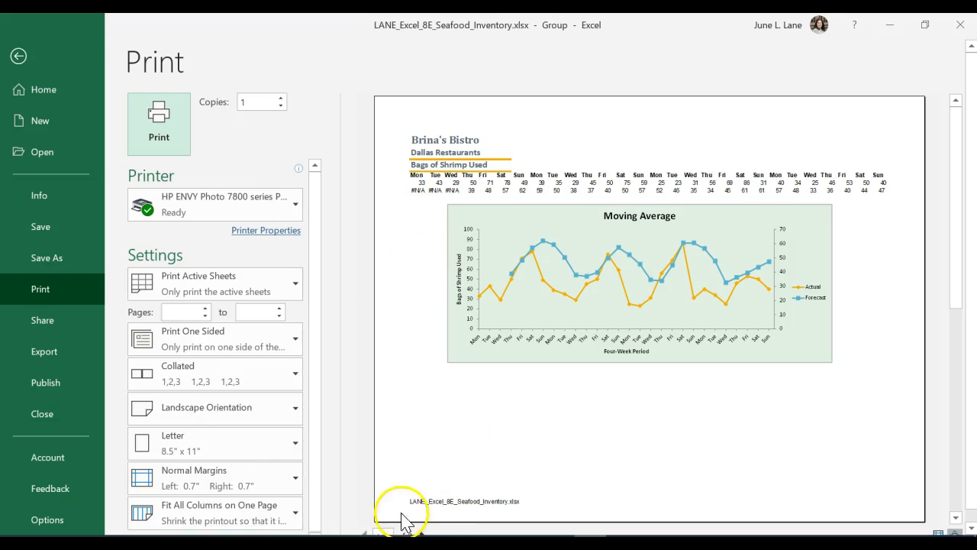
scroll(328, 432, down, 1)
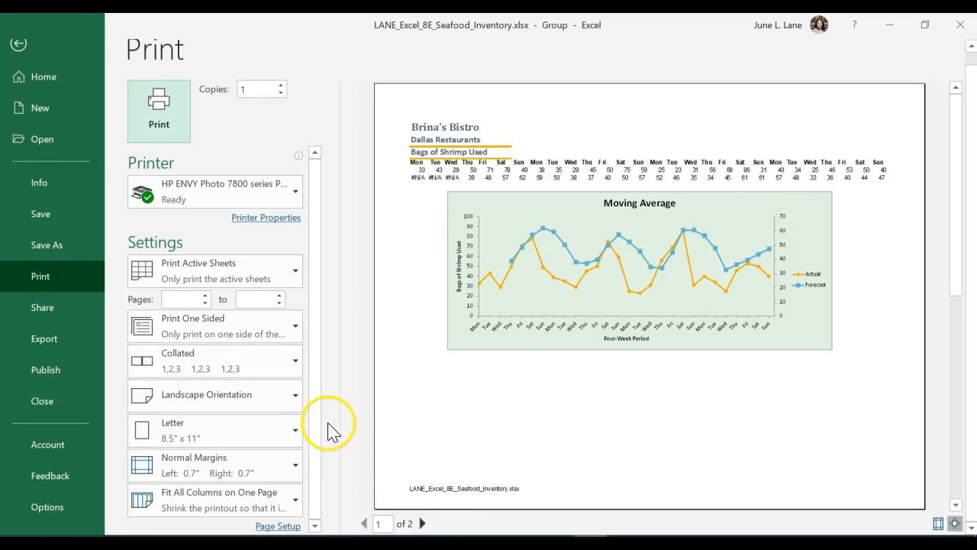
click(422, 523)
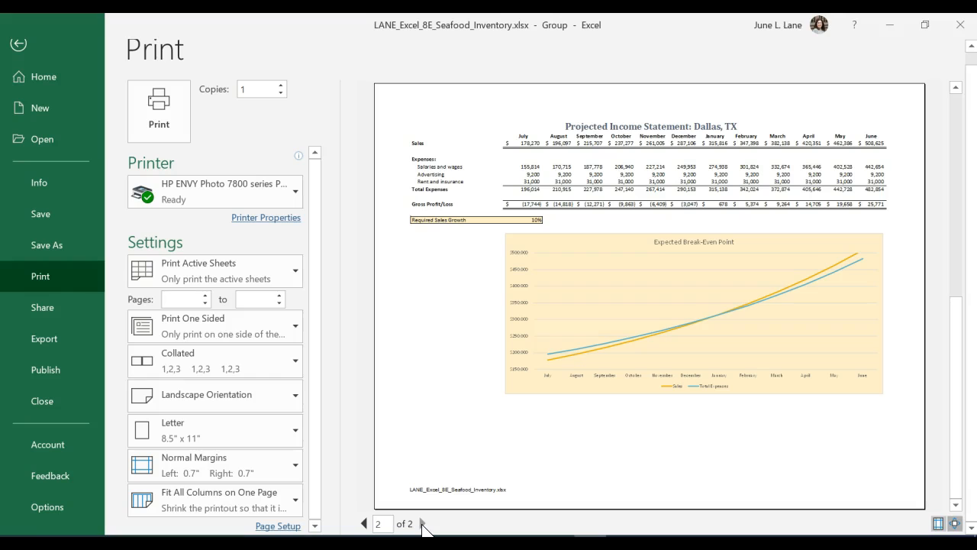
click(18, 44)
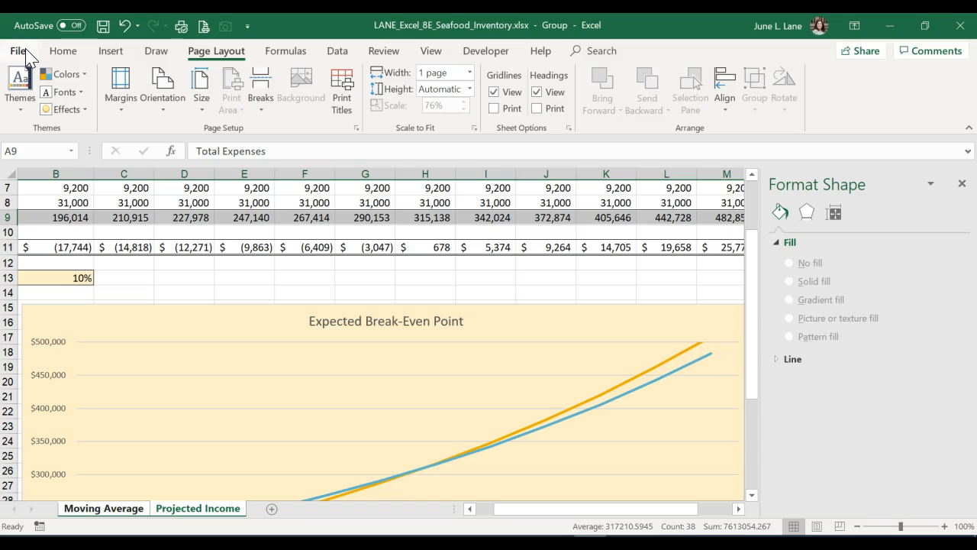
- Show all document properties and enter "Dallas, seafood inventory" as the tags and "cisc127" as the subject
click(18, 51)
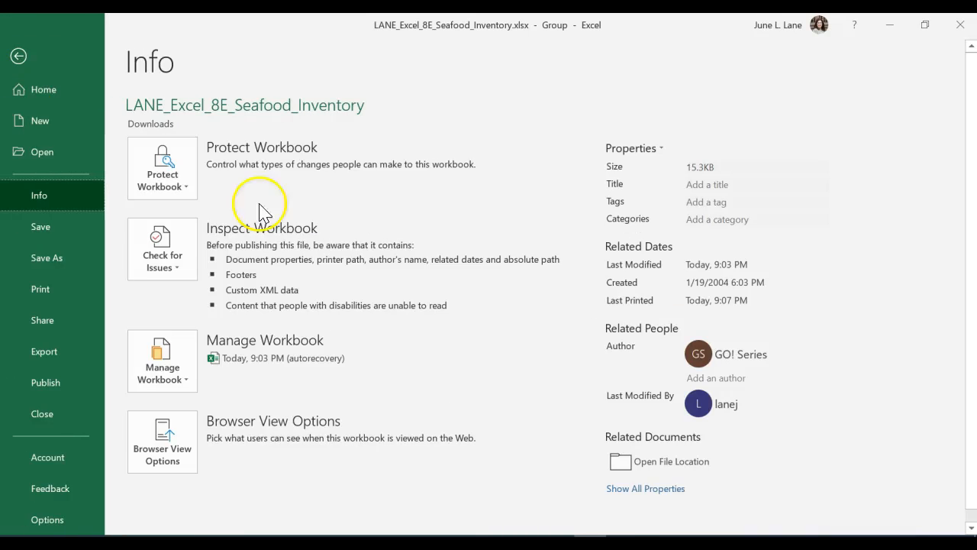
click(626, 487)
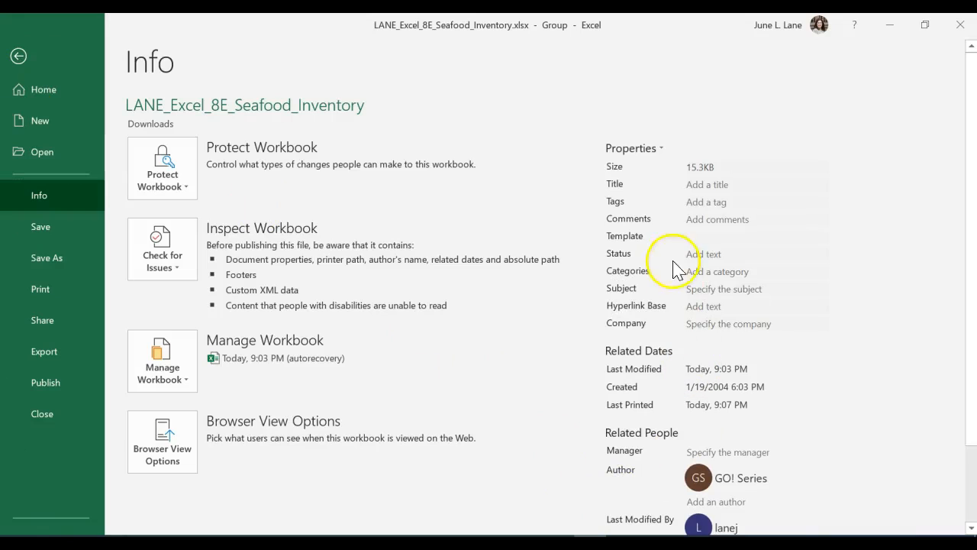
click(695, 201)
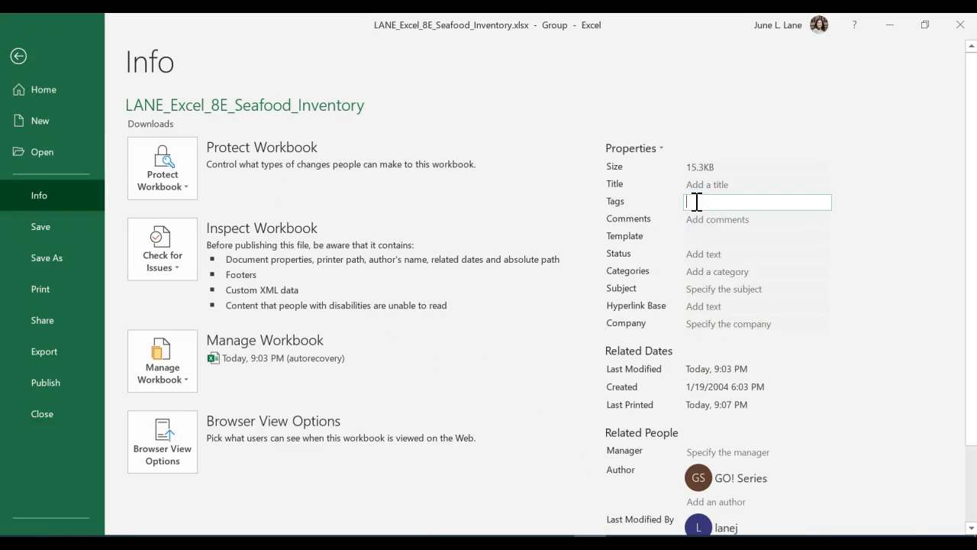
text(Dallas)
text(, seaf)
text(oof)
text(d inventory)
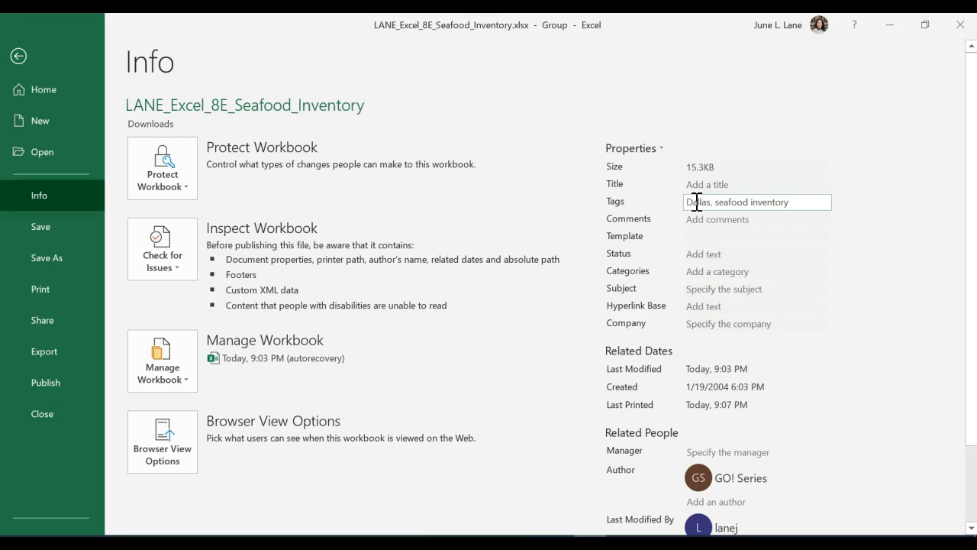
click(722, 286)
text(cisc127)
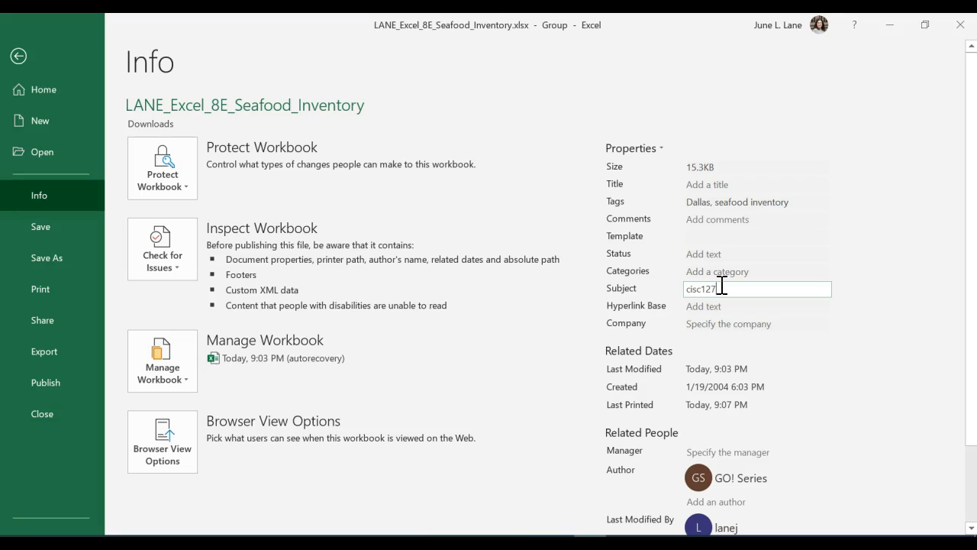
click(17, 57)
- Review the full list of document properties, including tags, subject and author, and return to the workbook
click(18, 50)
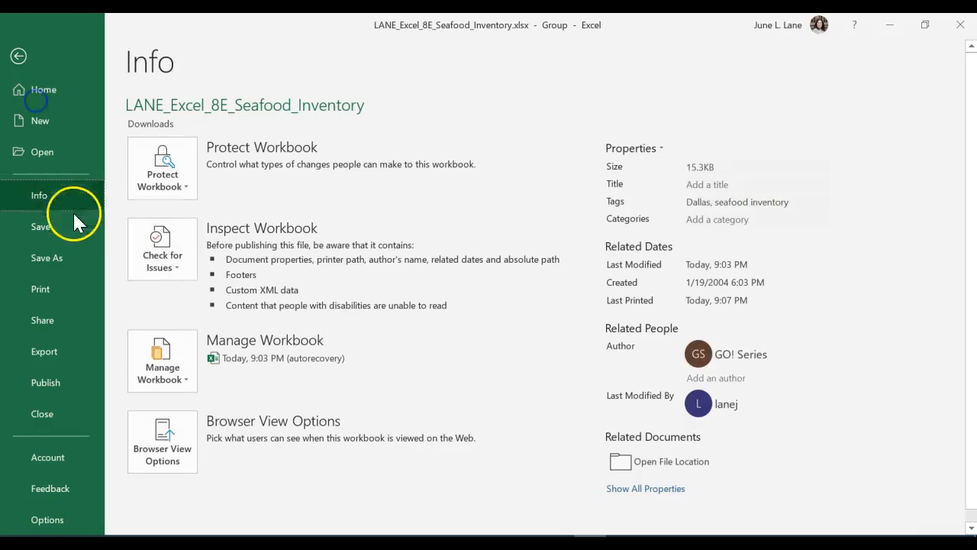
click(675, 489)
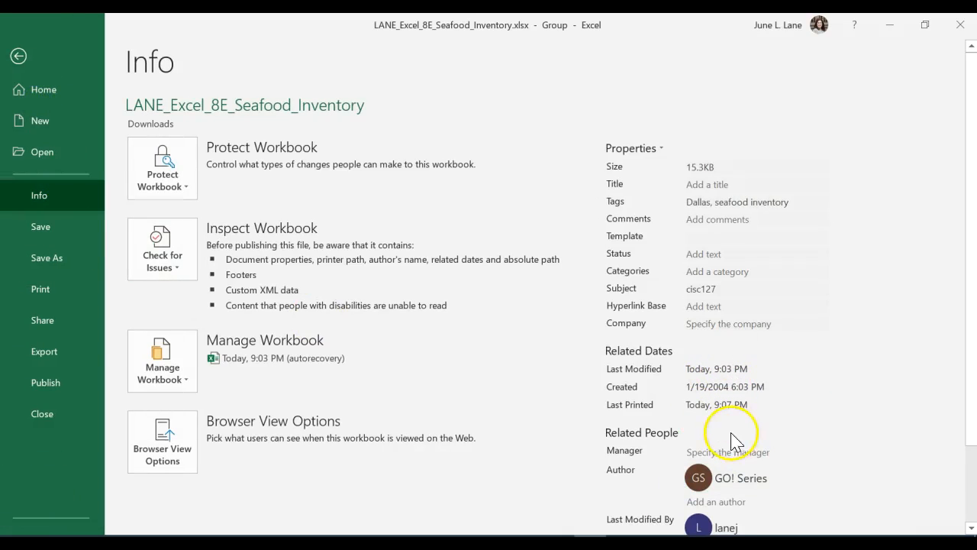
scroll(751, 526, down, 1)
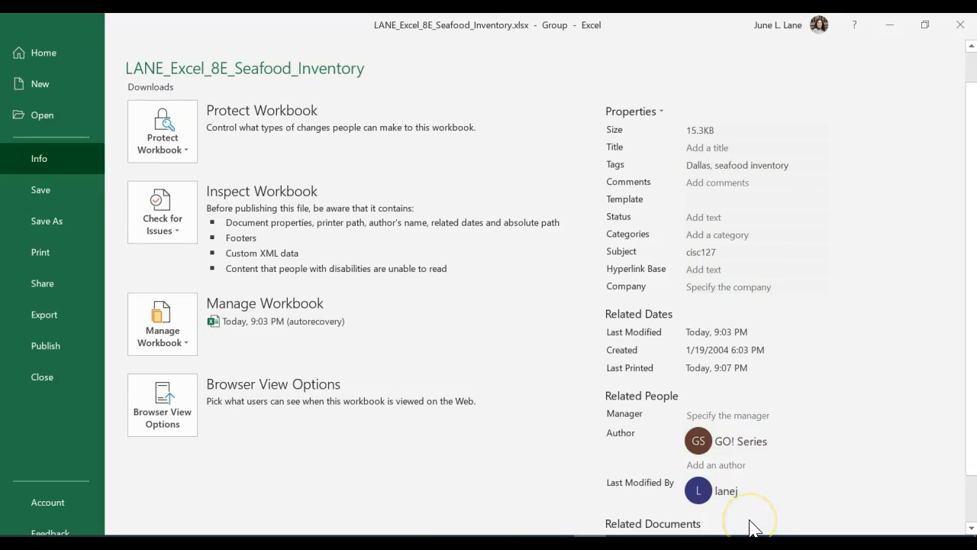
scroll(751, 526, up, 1)
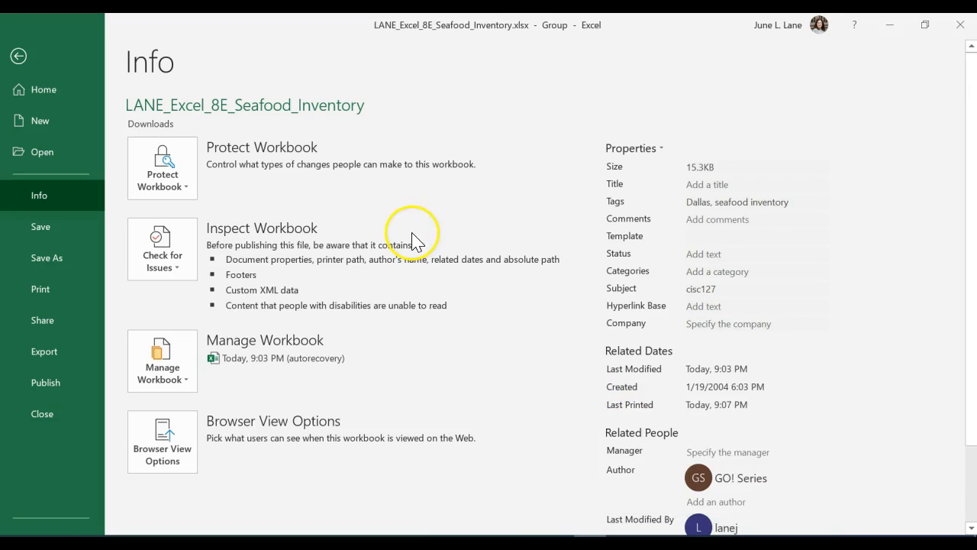
click(19, 56)
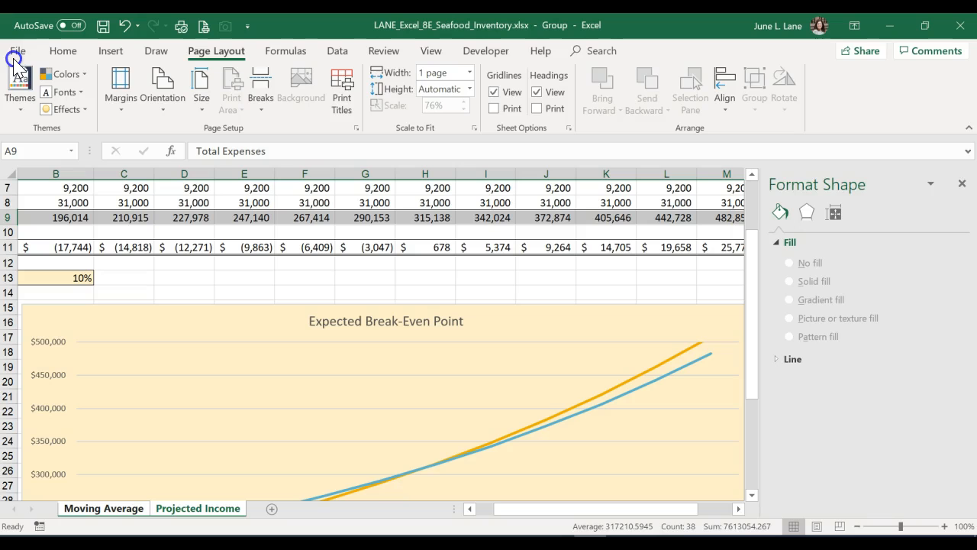
- Ungroup the Moving Average and Projected Income sheets, leaving Projected Income active, and save the workbook
click(106, 510)
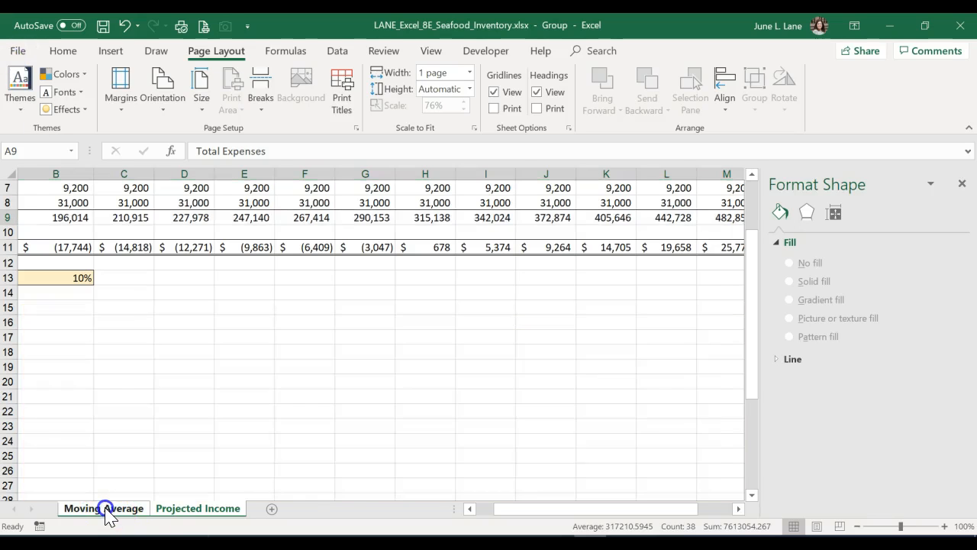
click(176, 510)
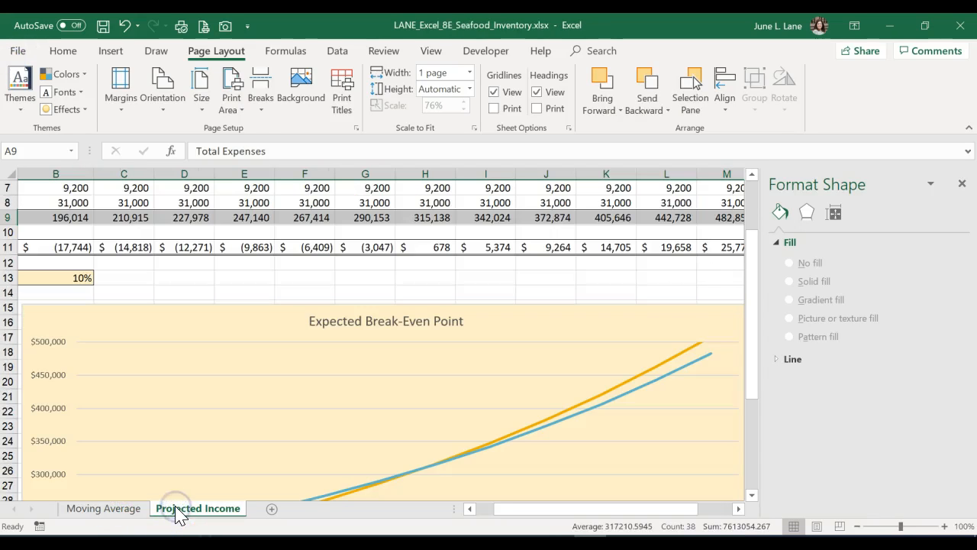
click(103, 29)
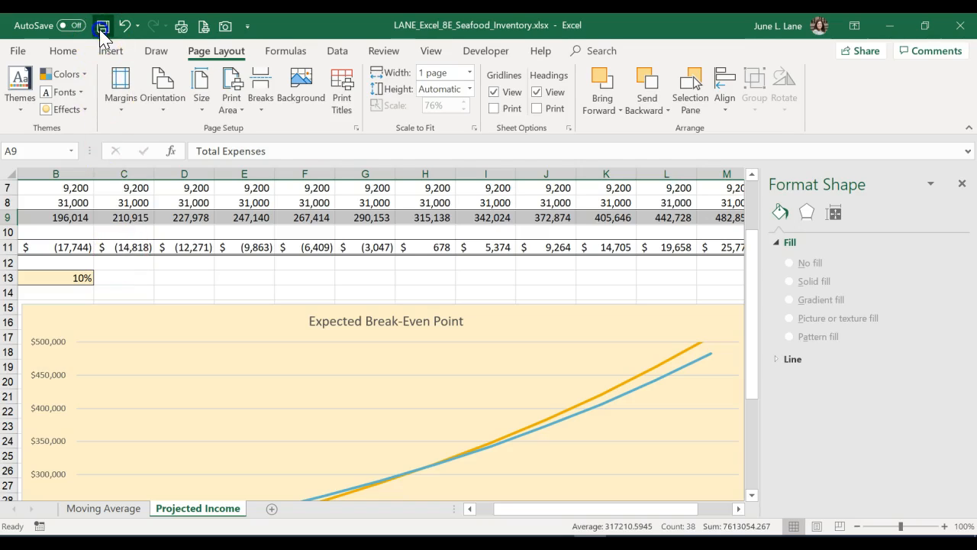